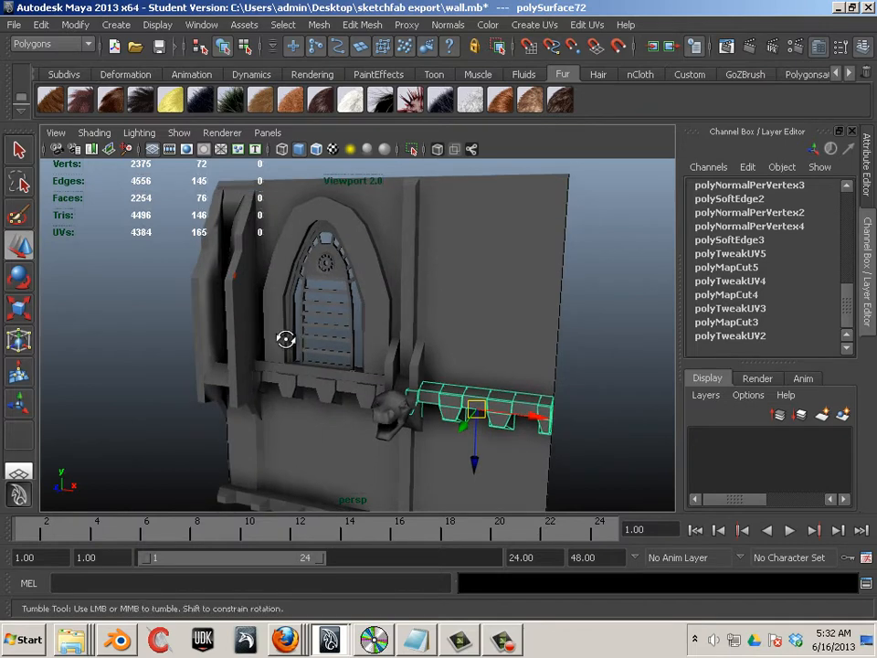
# Show the wall model with its textures and lit by the scene lights.
pyautogui.press('6')
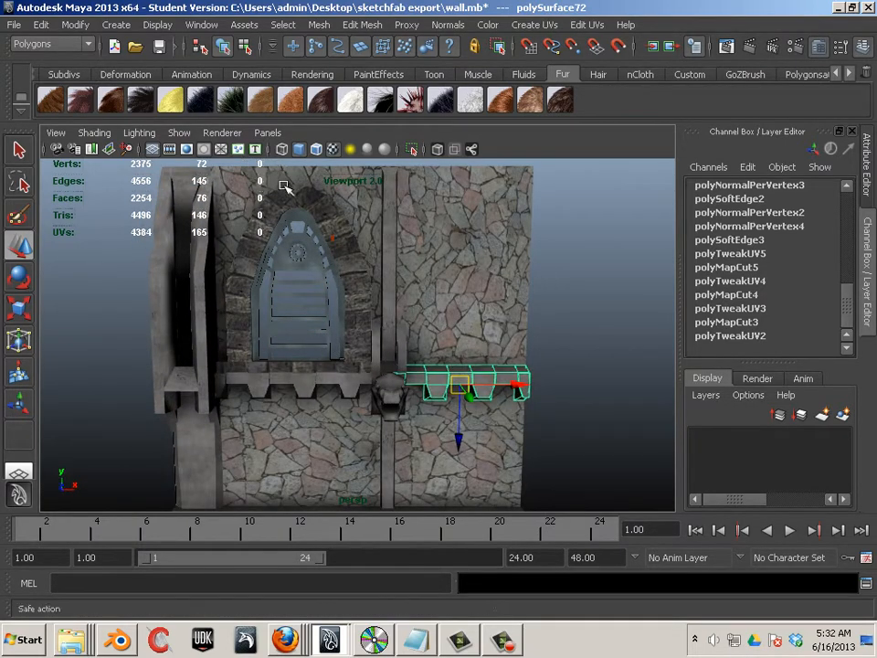
pyautogui.press('7')
pyautogui.scroll(-2, 402, 287)
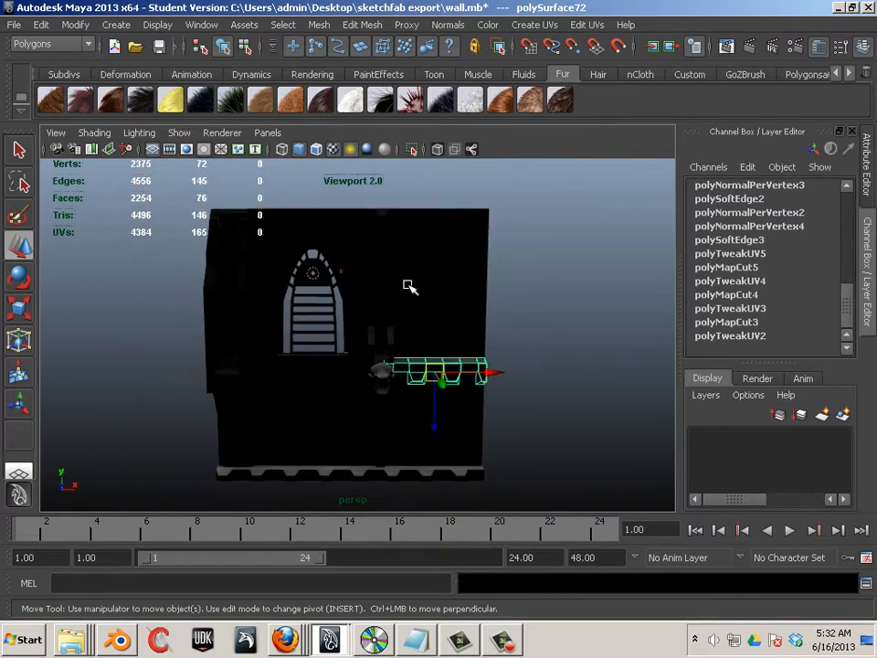
# Rotate the directional light about -29 degrees around X so it shines onto the front of the wall.
pyautogui.keyDown('alt'); pyautogui.moveTo(502, 340); pyautogui.dragTo(387, 348); pyautogui.keyUp('alt')
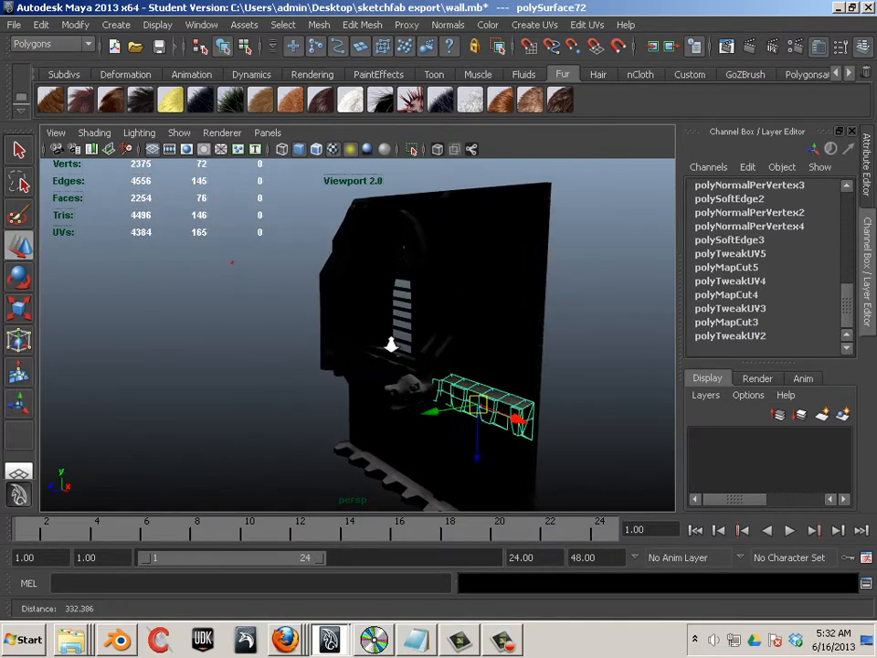
pyautogui.click(242, 263)
pyautogui.scroll(2, 205, 299)
pyautogui.keyDown('alt'); pyautogui.moveTo(216, 311); pyautogui.dragTo(251, 353, button='middle'); pyautogui.keyUp('alt')
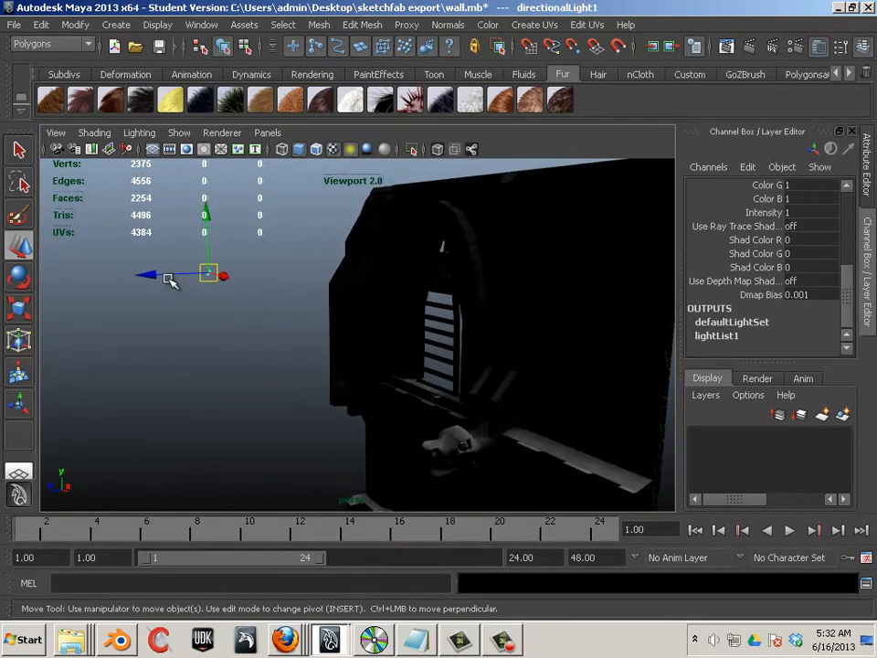
pyautogui.moveTo(165, 275); pyautogui.dragTo(278, 366)
pyautogui.click(20, 276)
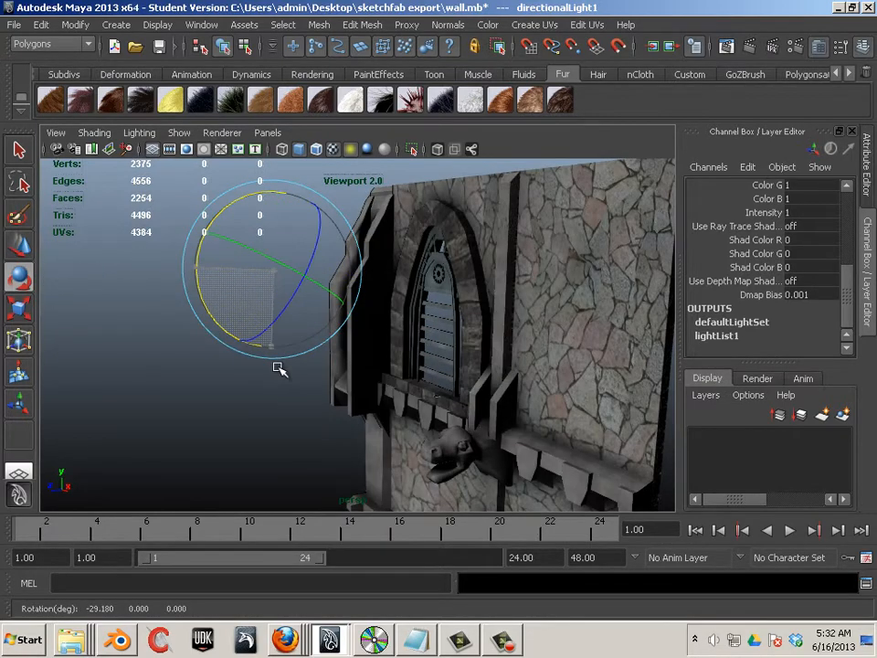
pyautogui.click(98, 384)
pyautogui.keyDown('alt'); pyautogui.moveTo(98, 384); pyautogui.dragTo(251, 148); pyautogui.keyUp('alt')
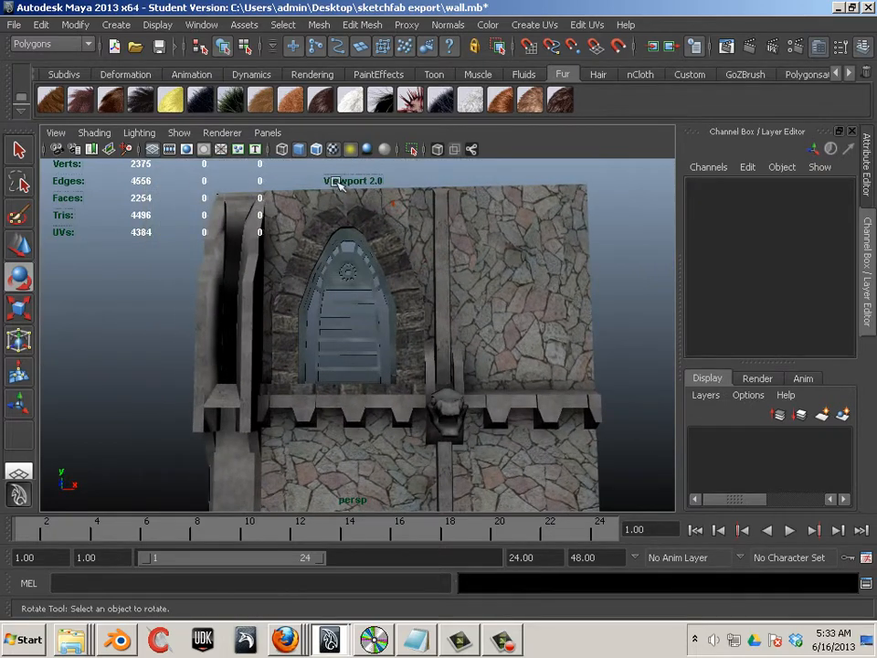
# Raise the screen-space ambient occlusion amount to about 2.347 in the Viewport 2.0 settings and close them.
pyautogui.click(218, 135)
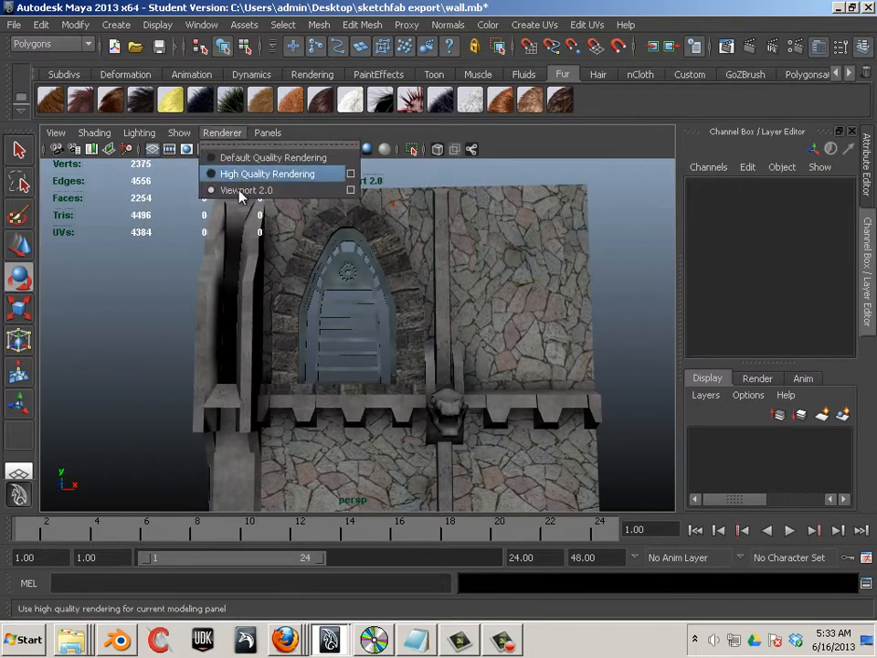
pyautogui.click(353, 190)
pyautogui.scroll(-3, 444, 416)
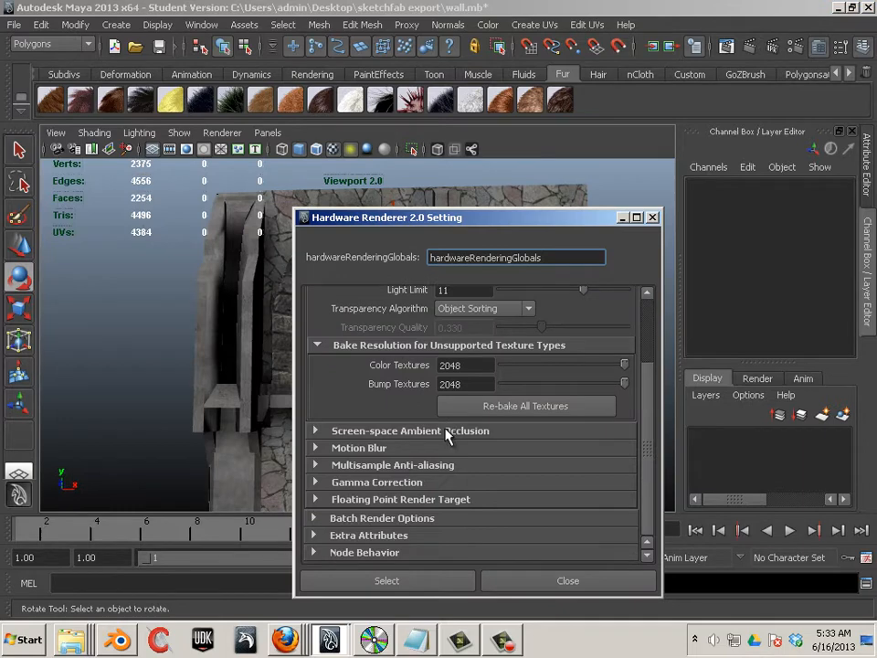
pyautogui.click(314, 431)
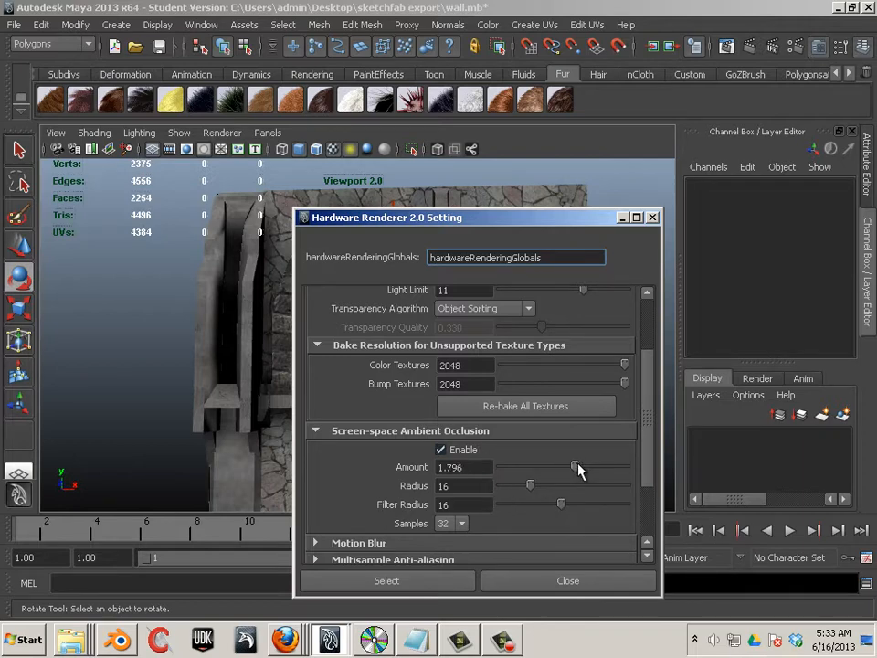
pyautogui.moveTo(577, 465); pyautogui.dragTo(600, 465)
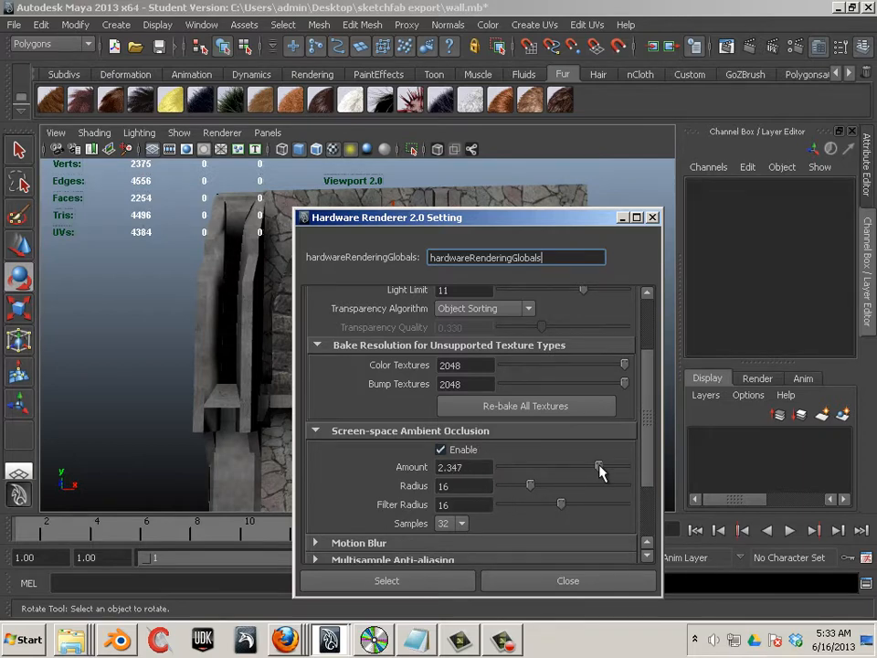
pyautogui.click(653, 217)
# Examine the shaded wall, window, gargoyle and ledges from several angles and distances.
pyautogui.keyDown('alt'); pyautogui.moveTo(553, 355); pyautogui.dragTo(545, 309); pyautogui.keyUp('alt')
pyautogui.keyDown('alt'); pyautogui.moveTo(544, 309); pyautogui.dragTo(525, 355, button='middle'); pyautogui.keyUp('alt')
pyautogui.keyDown('alt'); pyautogui.moveTo(525, 355); pyautogui.dragTo(462, 340); pyautogui.keyUp('alt')
pyautogui.keyDown('alt'); pyautogui.moveTo(435, 441); pyautogui.dragTo(293, 396, button='middle'); pyautogui.keyUp('alt')
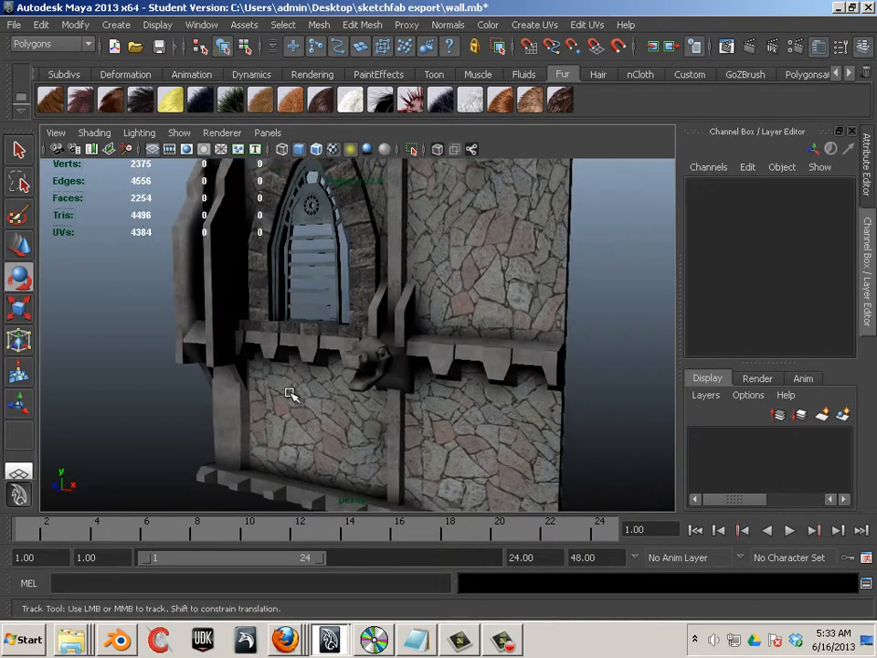
pyautogui.keyDown('alt'); pyautogui.moveTo(293, 396); pyautogui.dragTo(394, 372); pyautogui.keyUp('alt')
pyautogui.keyDown('alt'); pyautogui.moveTo(394, 373); pyautogui.dragTo(453, 366, button='middle'); pyautogui.keyUp('alt')
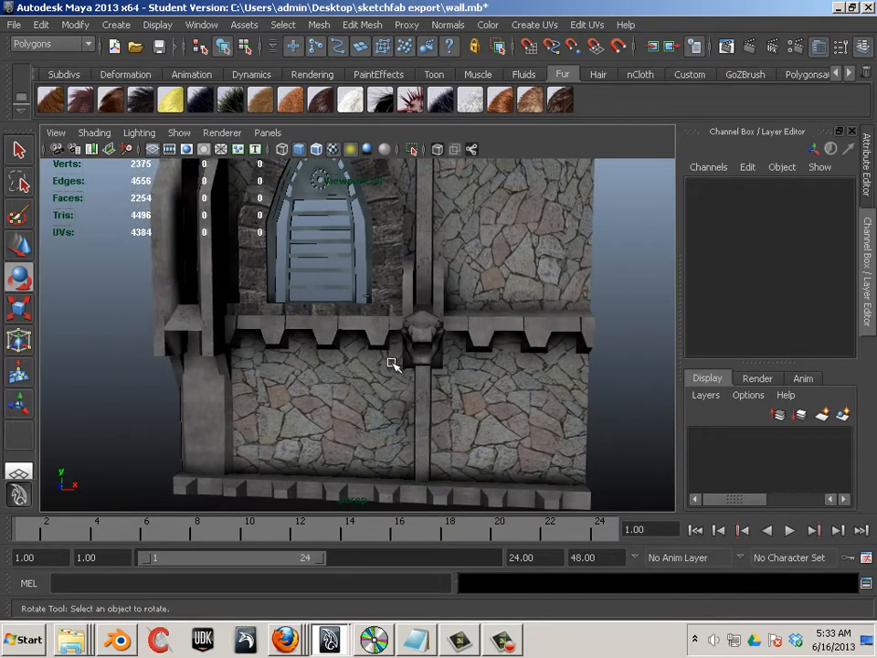
pyautogui.keyDown('alt'); pyautogui.moveTo(393, 364); pyautogui.dragTo(217, 323, button='right'); pyautogui.keyUp('alt')
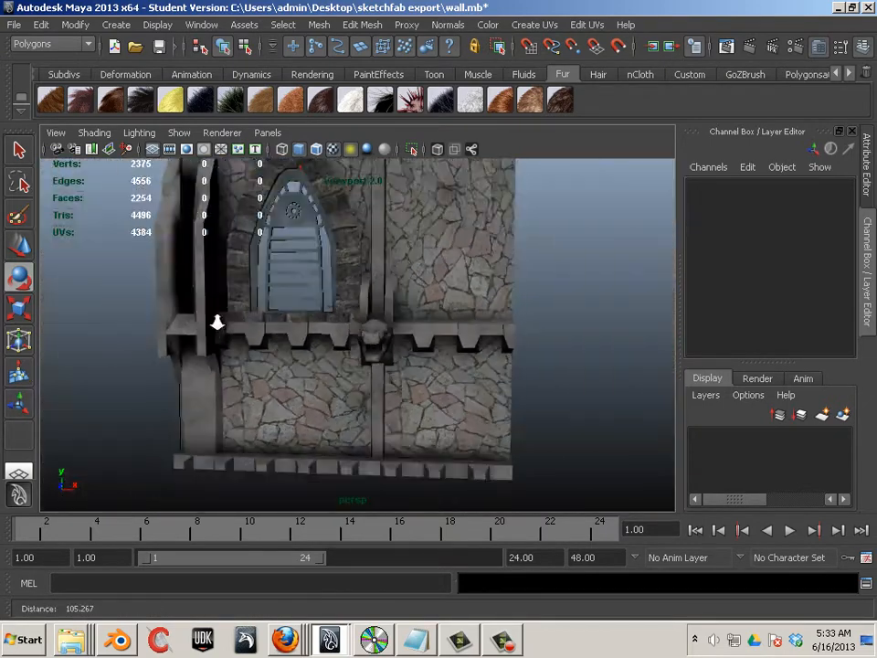
pyautogui.keyDown('alt'); pyautogui.moveTo(218, 323); pyautogui.dragTo(239, 315); pyautogui.keyUp('alt')
pyautogui.keyDown('alt'); pyautogui.moveTo(238, 315); pyautogui.dragTo(257, 341, button='middle'); pyautogui.keyUp('alt')
pyautogui.keyDown('alt'); pyautogui.moveTo(257, 341); pyautogui.dragTo(333, 284, button='right'); pyautogui.keyUp('alt')
# Inspect the individual window, wall panel and ledge pieces, selecting them in turn in perspective and in the front view.
pyautogui.click(343, 328)
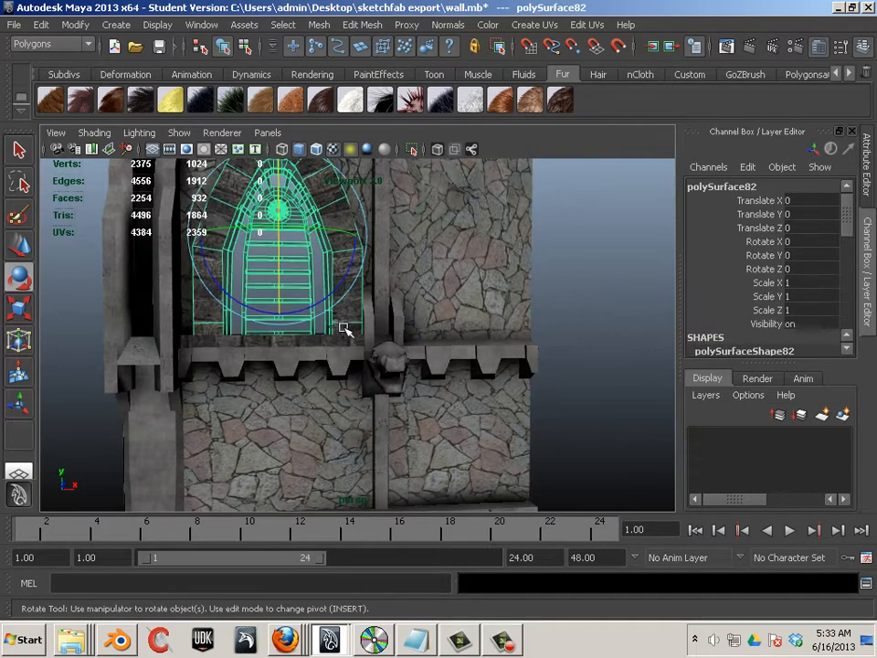
pyautogui.click(466, 324)
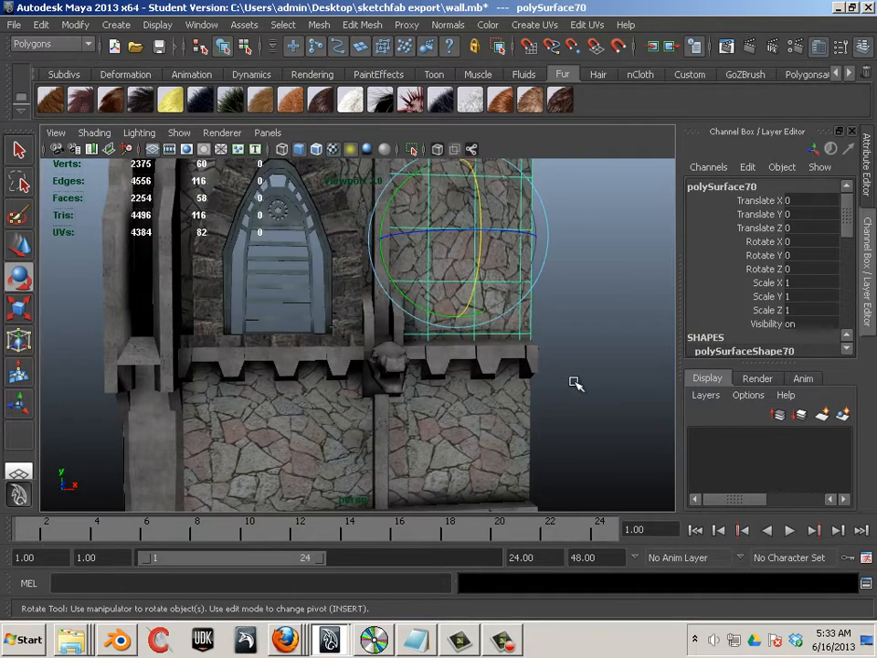
pyautogui.click(343, 266)
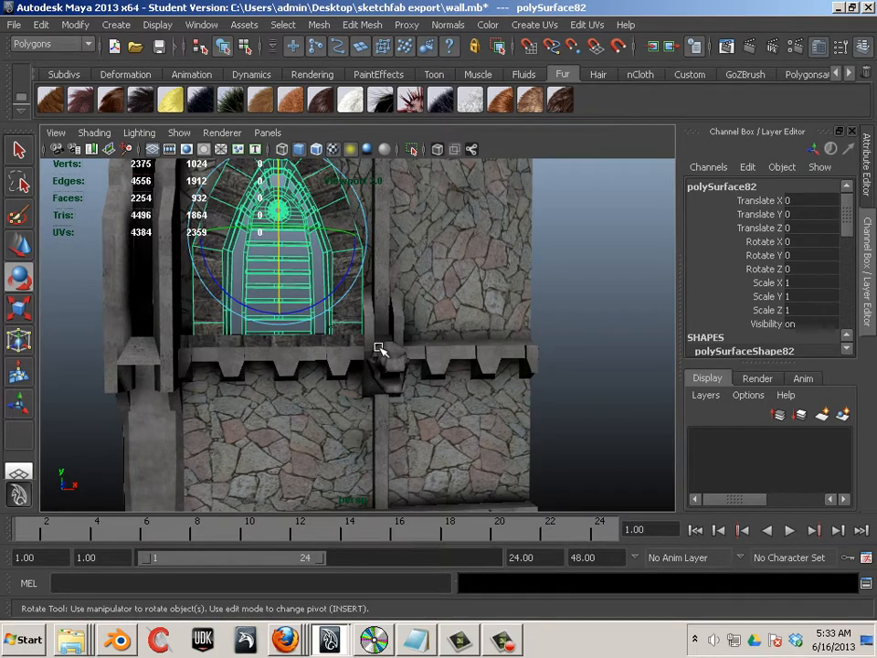
pyautogui.scroll(-3, 379, 348)
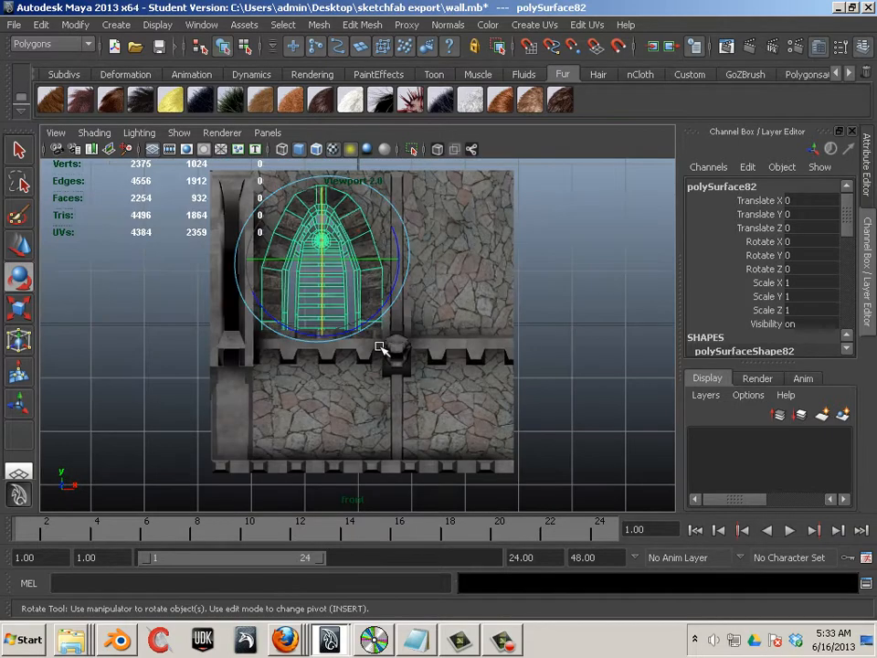
pyautogui.scroll(3, 352, 317)
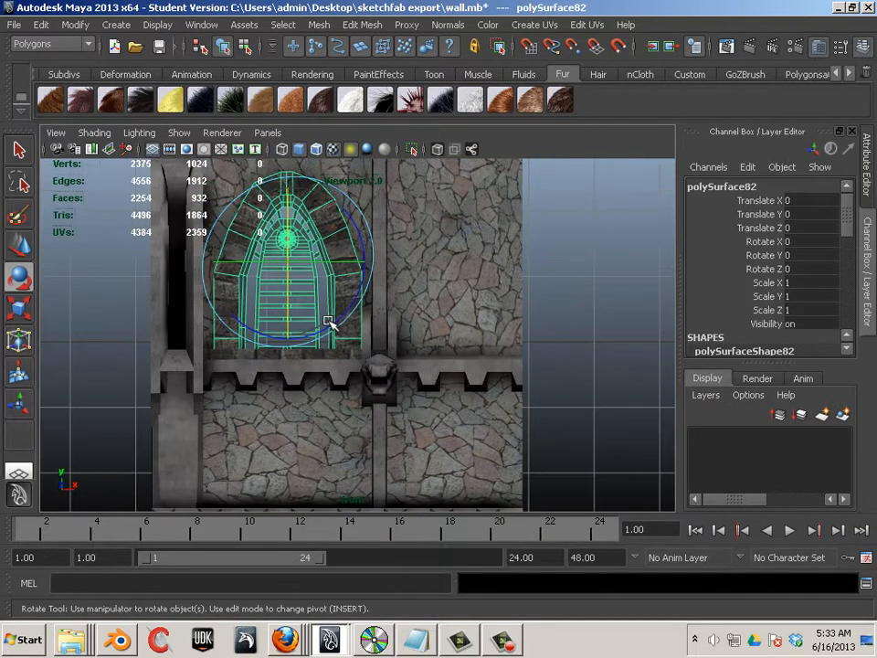
pyautogui.click(456, 320)
pyautogui.click(448, 391)
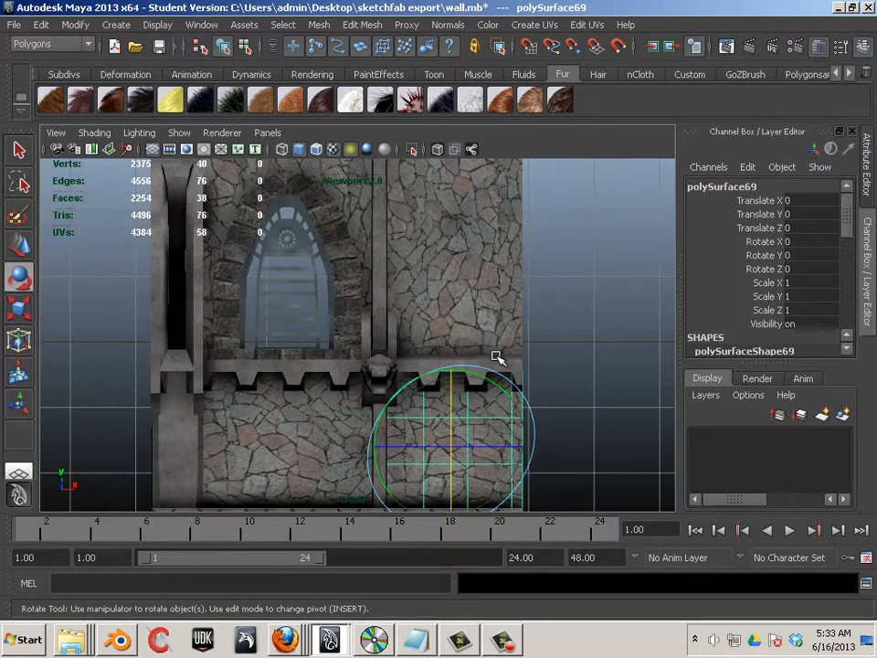
pyautogui.click(357, 329)
pyautogui.scroll(-2, 311, 320)
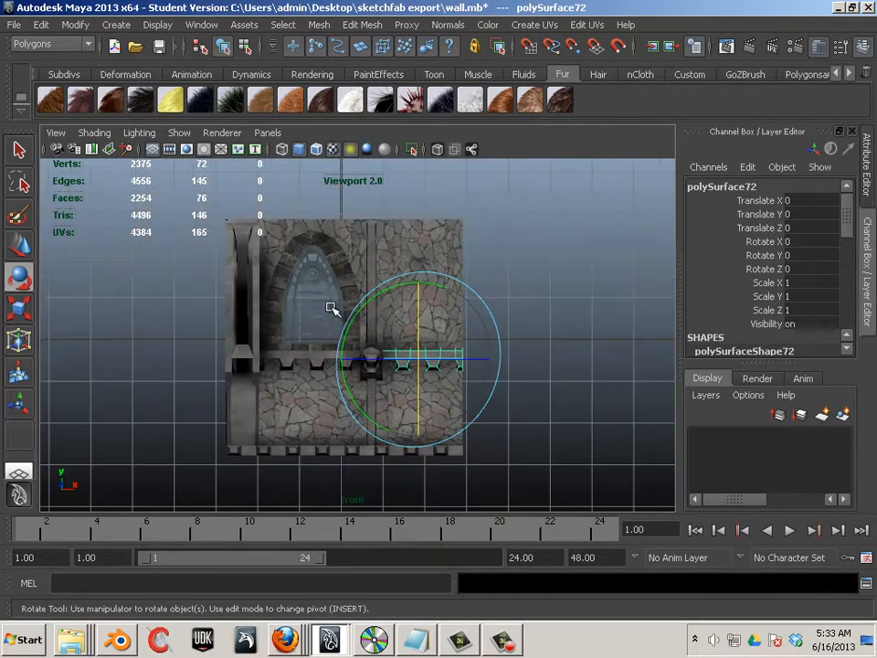
# Center the pivots of all wall pieces at once and clear the selection.
pyautogui.moveTo(536, 243); pyautogui.dragTo(30, 455)
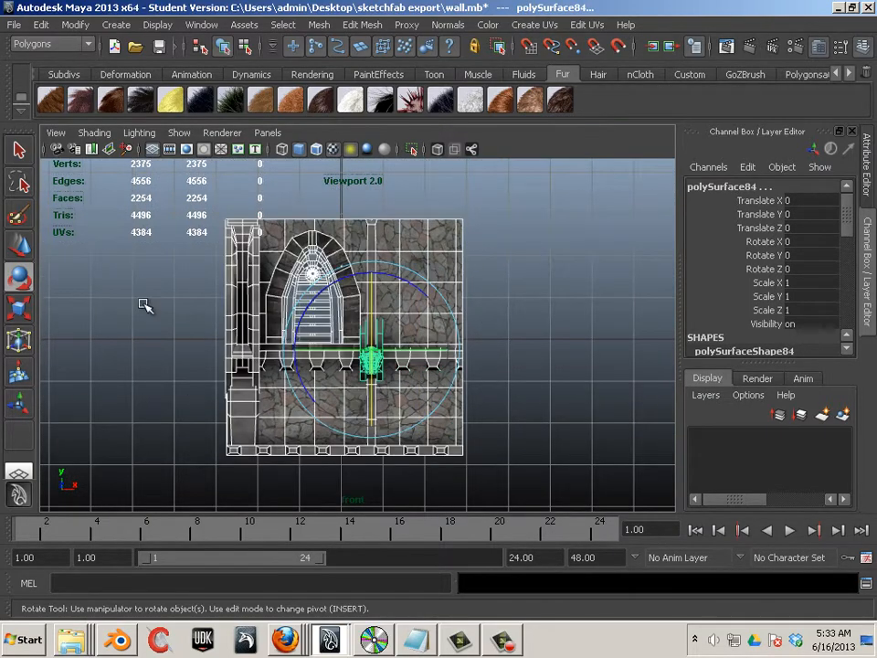
pyautogui.click(77, 25)
pyautogui.click(93, 185)
pyautogui.click(544, 360)
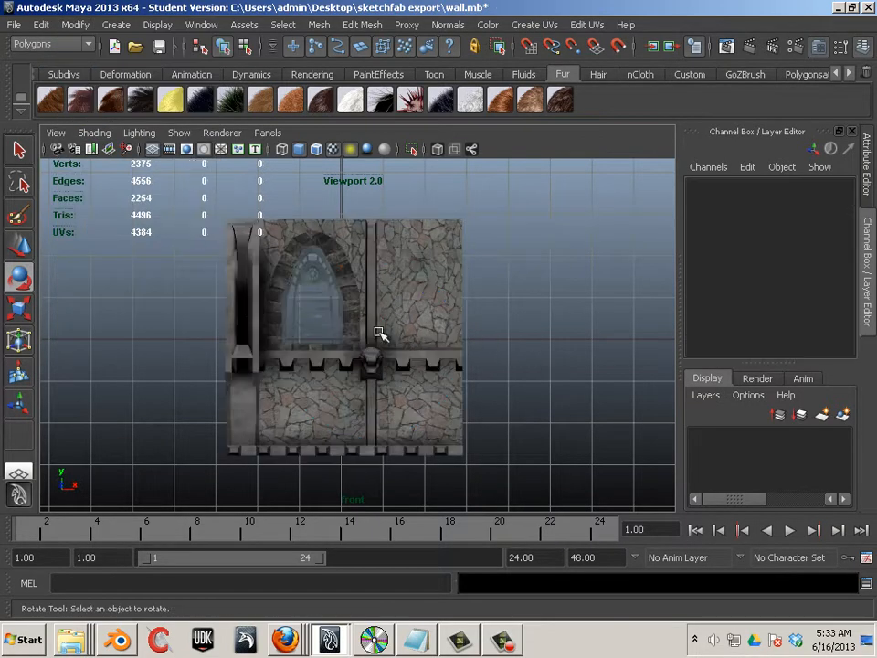
# Select the arched window piece and display the front view in wireframe.
pyautogui.scroll(2, 333, 267)
pyautogui.click(319, 307)
pyautogui.scroll(2, 315, 329)
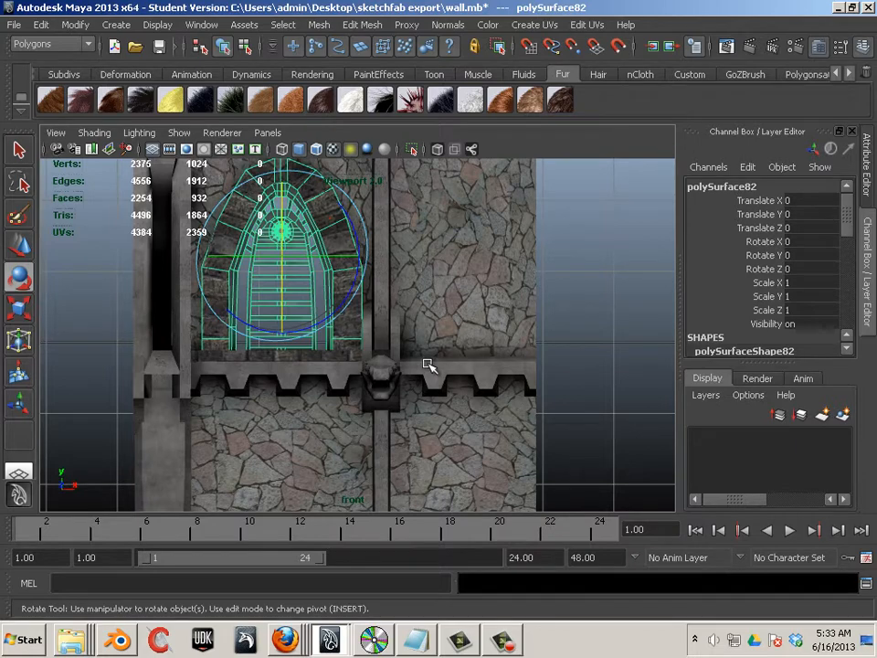
pyautogui.press('4')
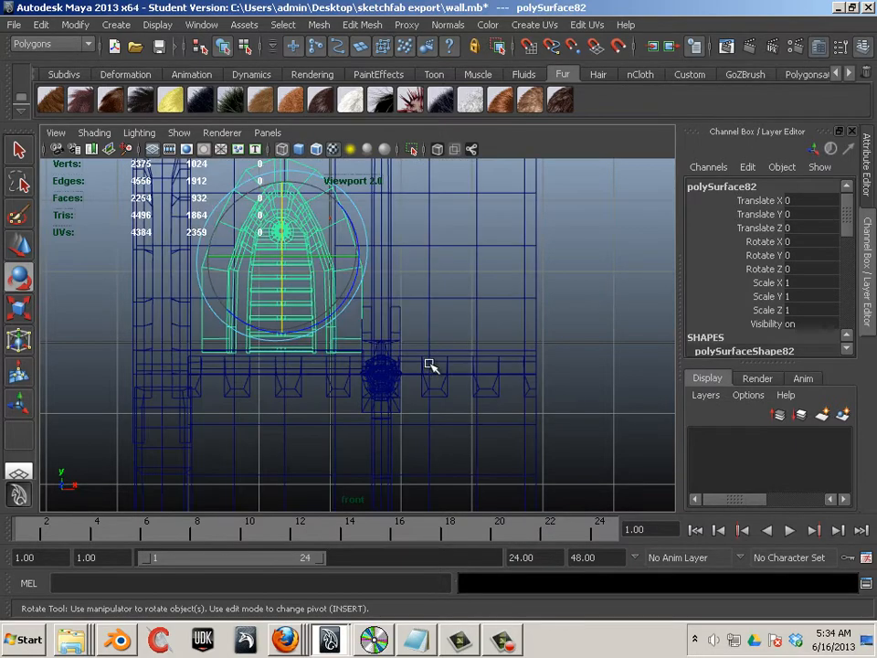
# Try moving the window piece freely over the grid and check the grid line spacing options.
pyautogui.press('w')
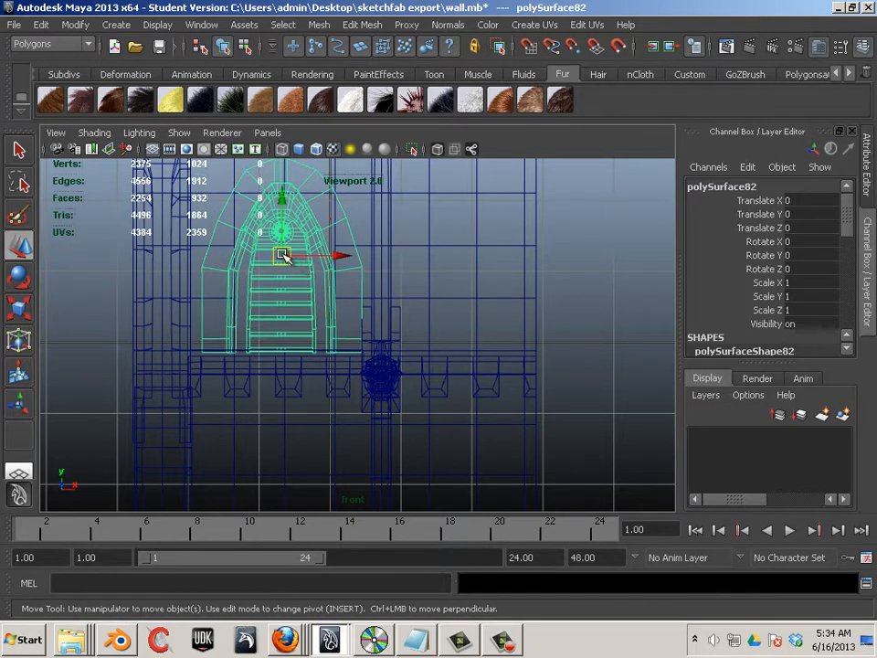
pyautogui.moveTo(283, 256); pyautogui.dragTo(399, 356)
pyautogui.click(158, 24)
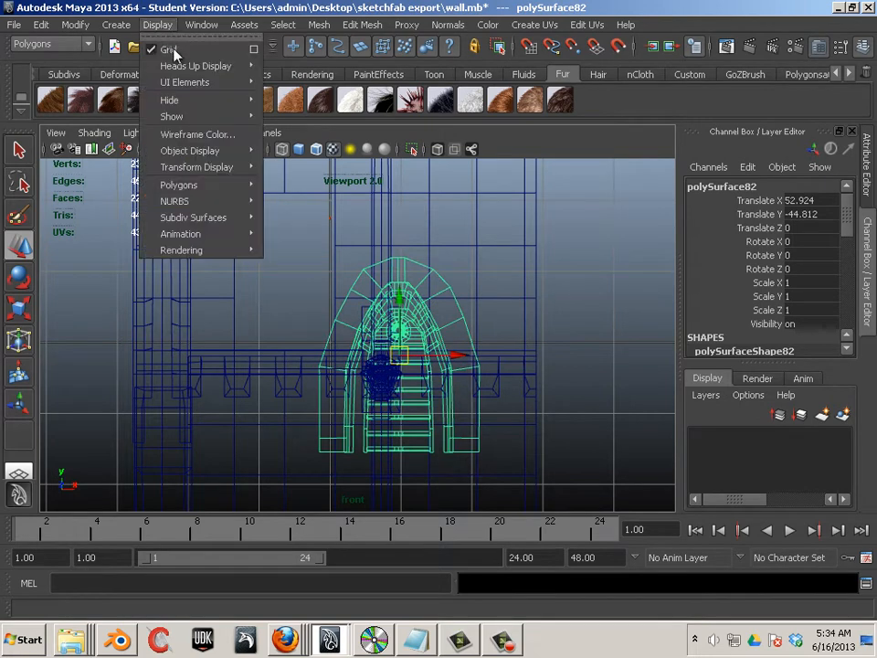
pyautogui.click(260, 50)
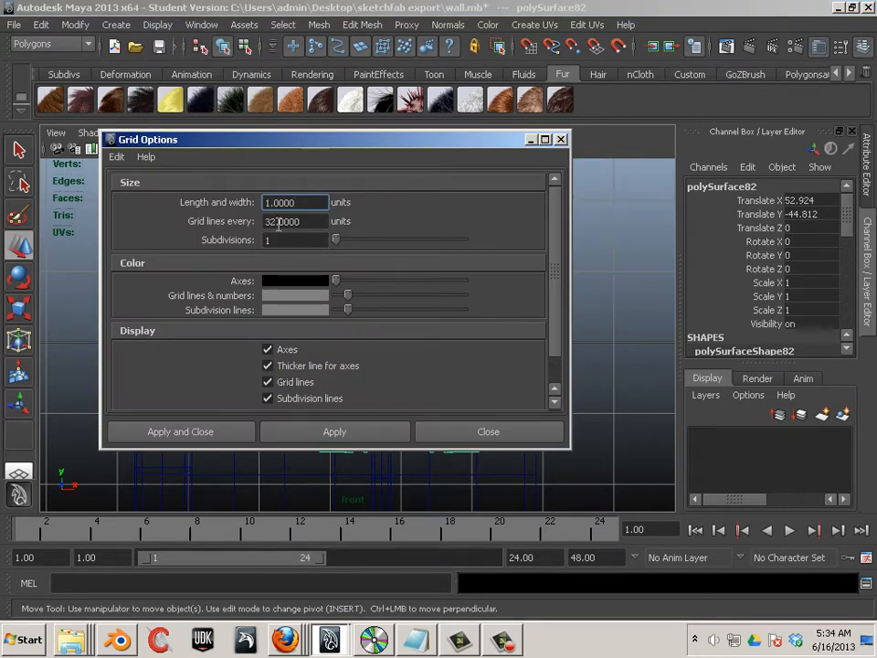
pyautogui.click(561, 140)
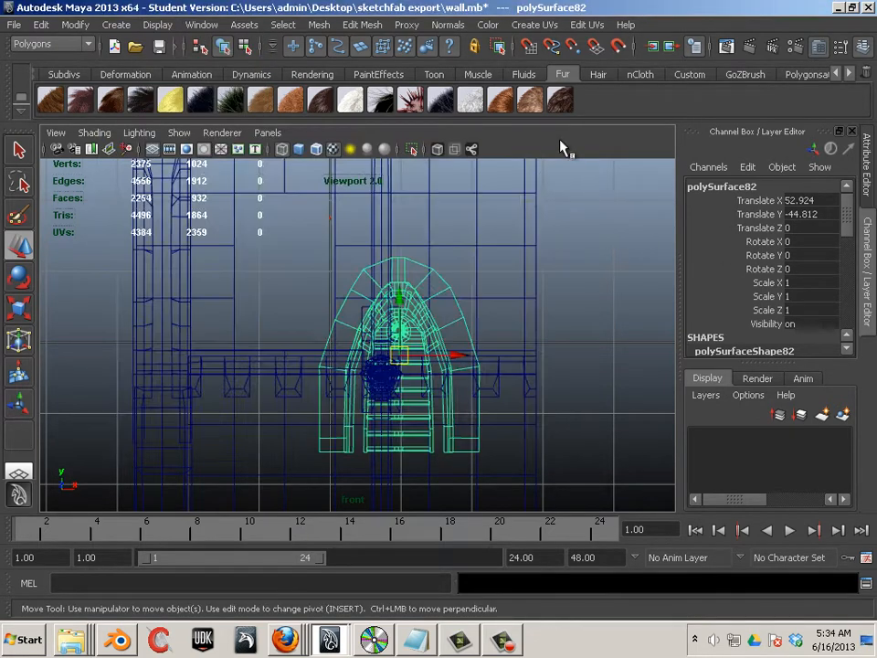
pyautogui.hotkey('ctrl', 'z')
# Move the arched window piece with grid snapping so its pivot sits on the grid origin.
pyautogui.scroll(-4, 461, 269)
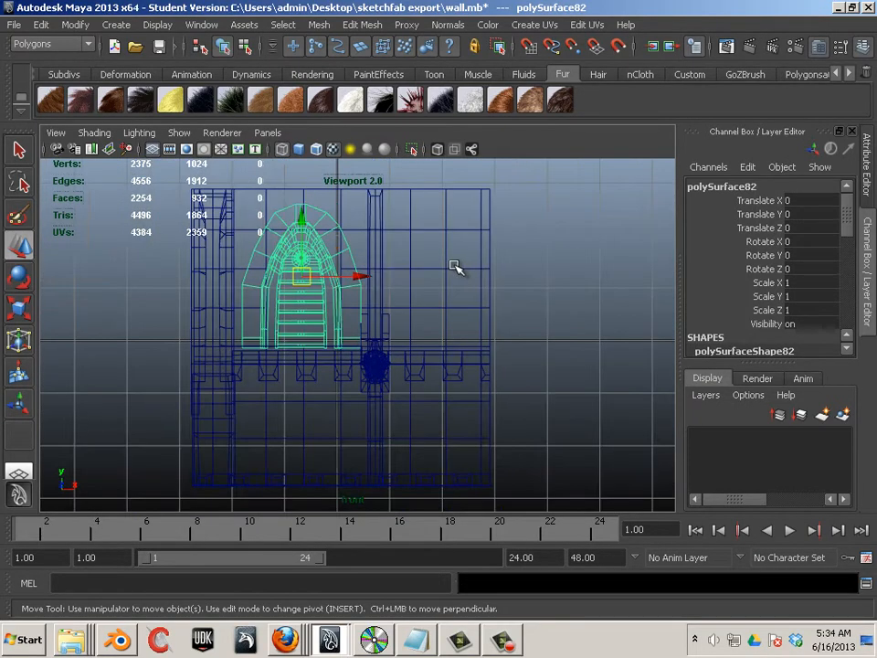
pyautogui.scroll(2, 491, 296)
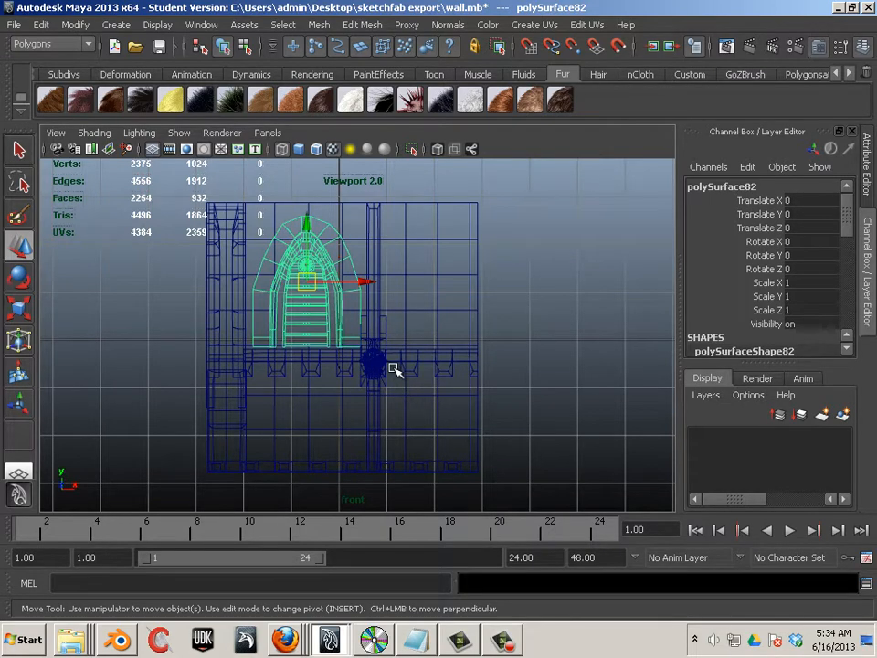
pyautogui.scroll(2, 391, 361)
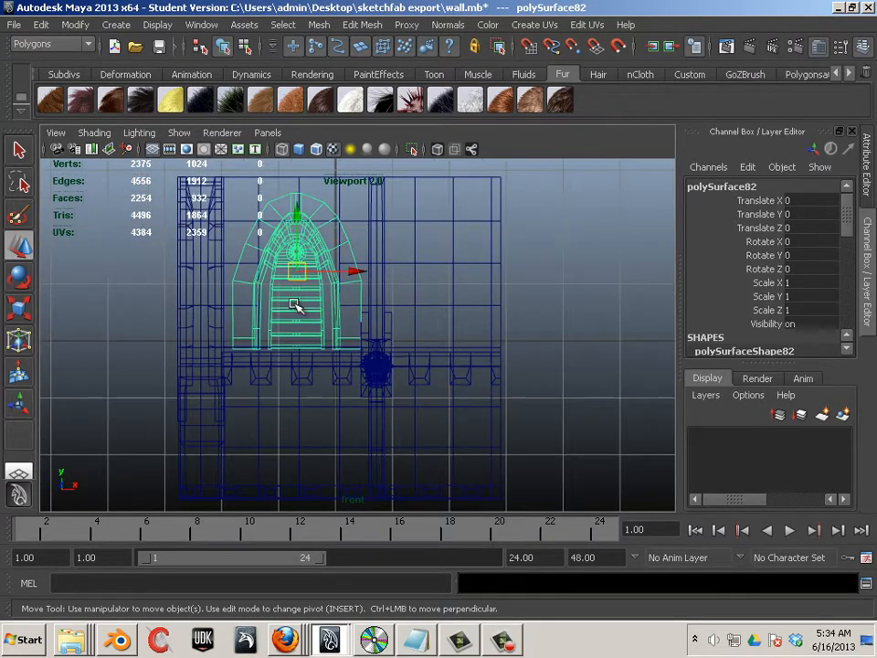
pyautogui.scroll(1, 294, 304)
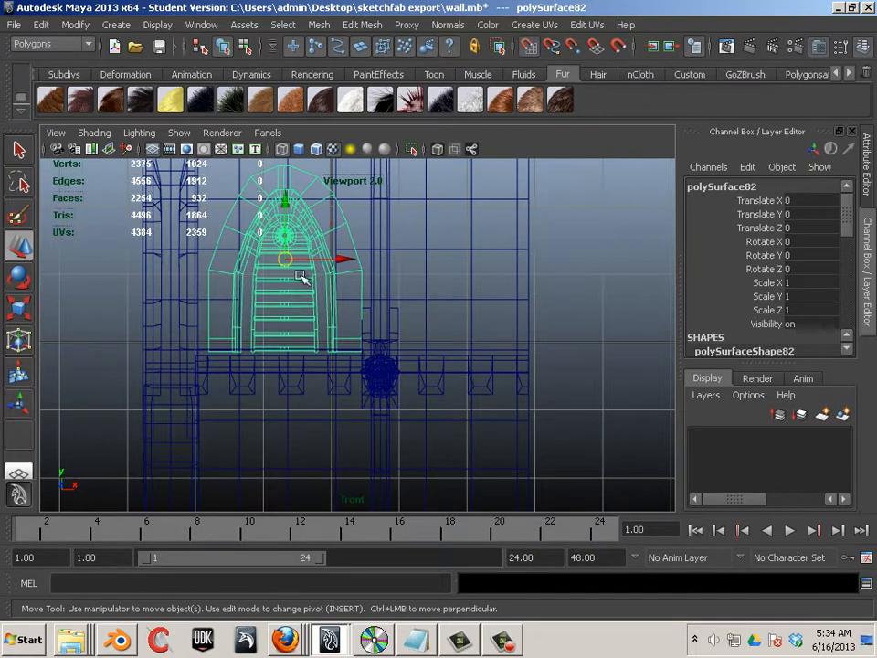
pyautogui.moveTo(284, 260); pyautogui.dragTo(338, 347)
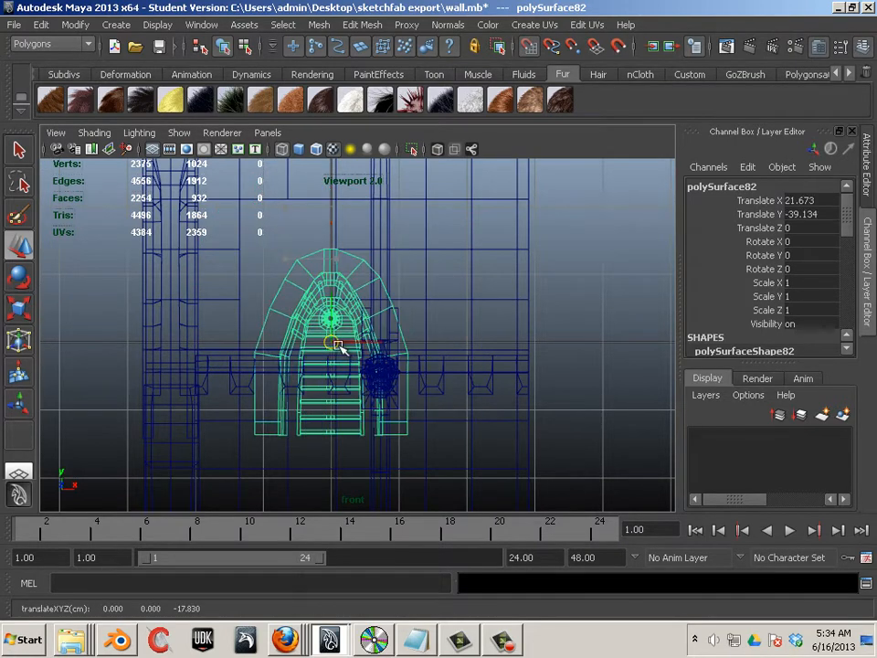
# Snap the right side's upper wall panel, corbel trim and lower wall panel onto the grid origin.
pyautogui.click(423, 275)
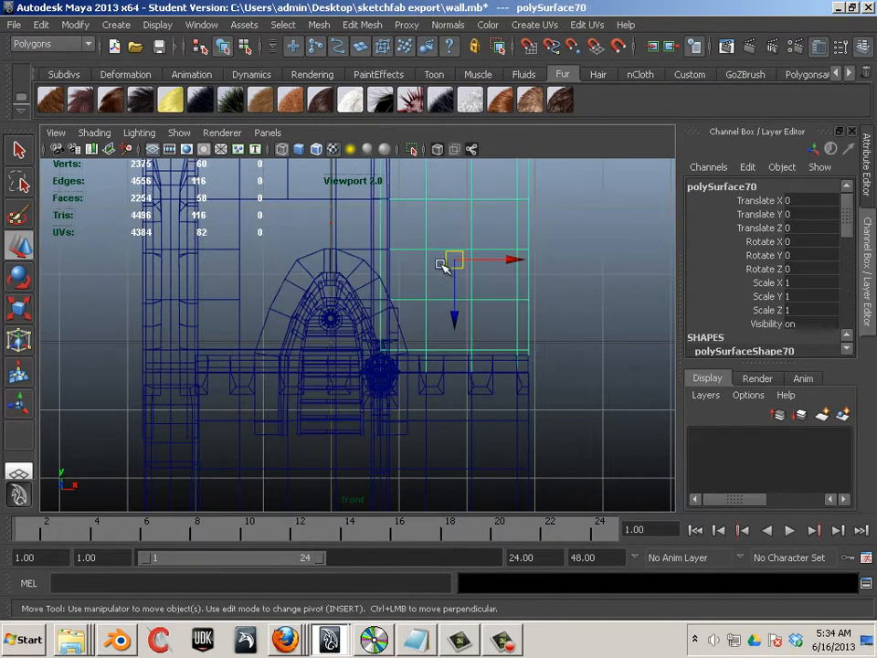
pyautogui.moveTo(451, 261); pyautogui.dragTo(355, 342)
pyautogui.click(480, 391)
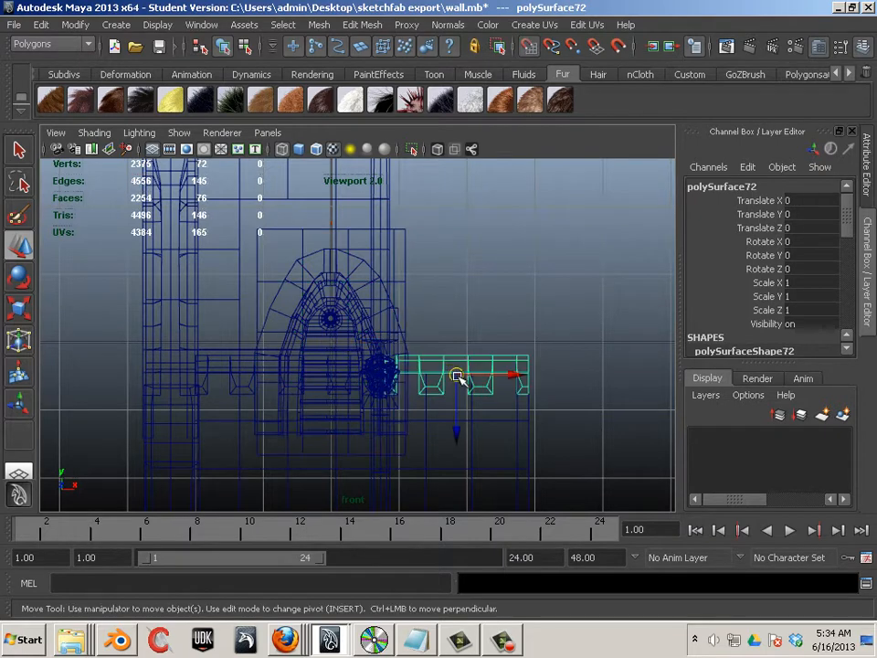
pyautogui.moveTo(456, 372); pyautogui.dragTo(332, 344)
pyautogui.click(488, 421)
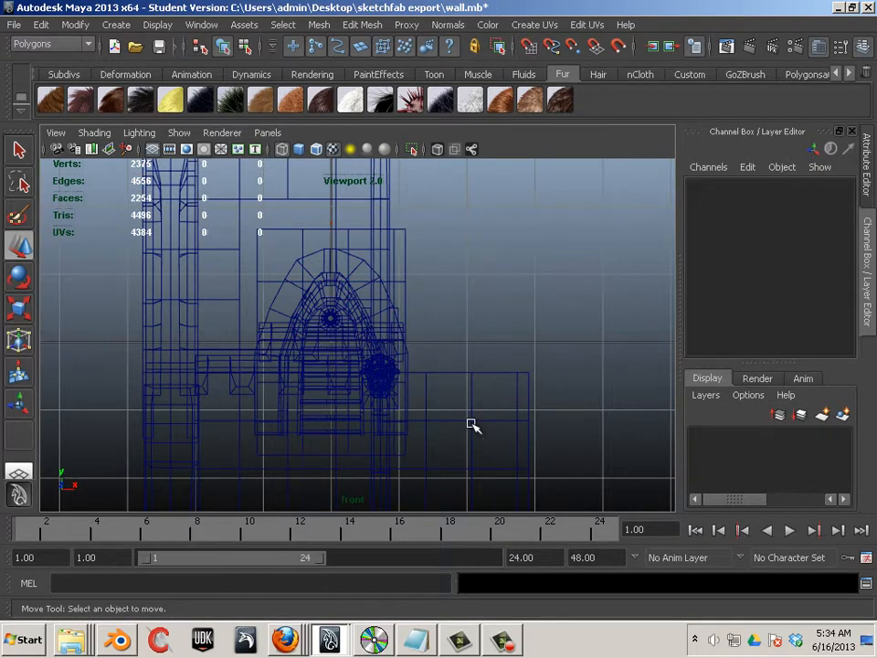
pyautogui.click(471, 425)
pyautogui.moveTo(466, 476); pyautogui.dragTo(337, 348)
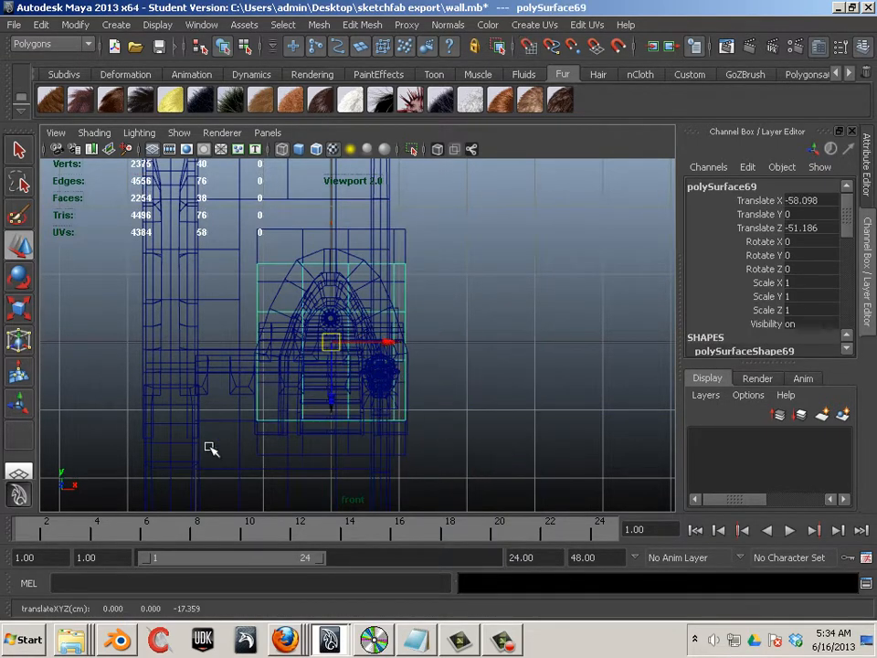
# Snap the left side's lower wall panel and the tall pillar onto the grid origin.
pyautogui.click(211, 423)
pyautogui.click(241, 427)
pyautogui.moveTo(242, 426); pyautogui.dragTo(334, 359)
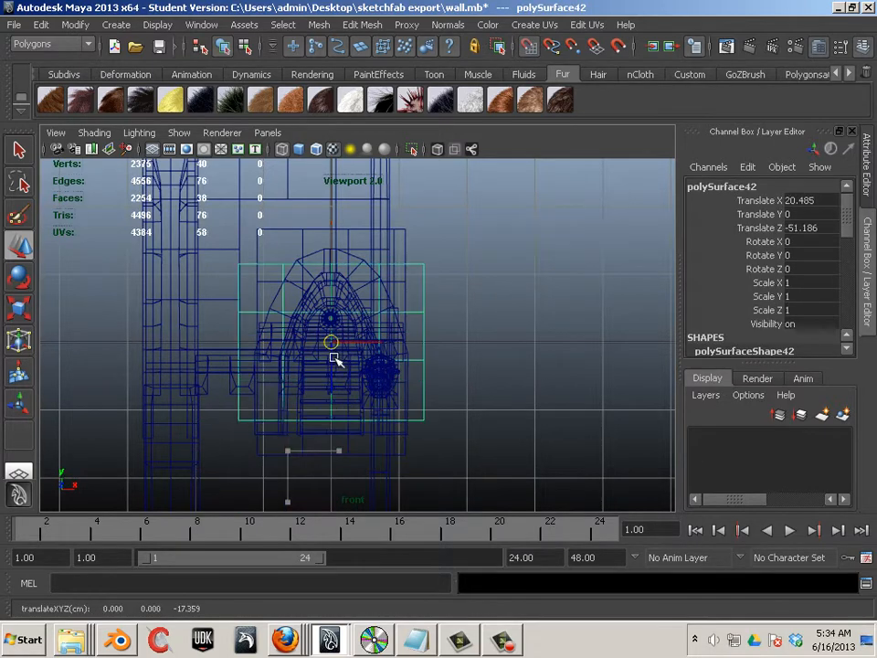
pyautogui.click(220, 377)
pyautogui.click(220, 373)
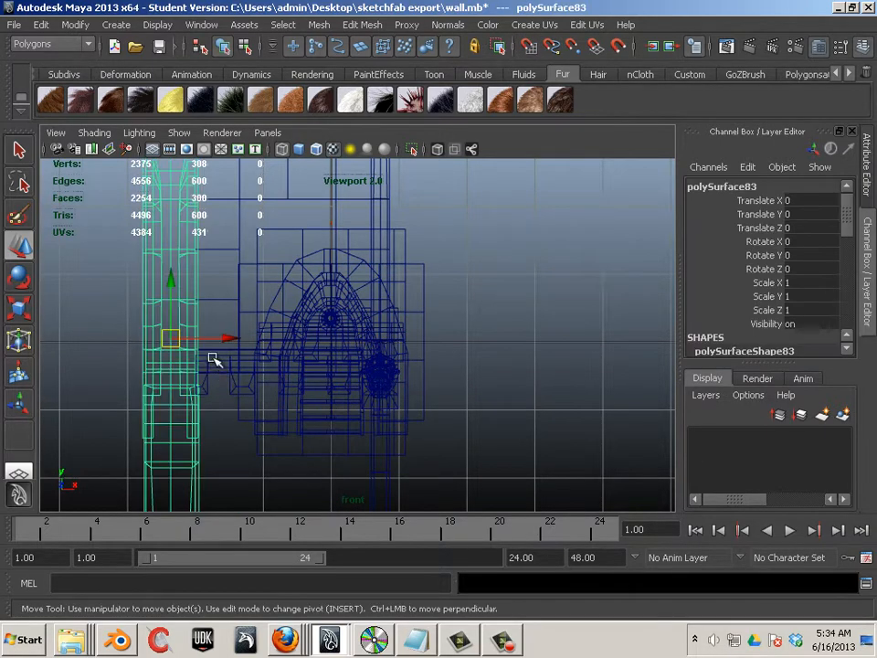
pyautogui.moveTo(172, 337); pyautogui.dragTo(319, 337)
# Snap the left side's corbel trim and upper wall panel onto the grid origin.
pyautogui.click(202, 390)
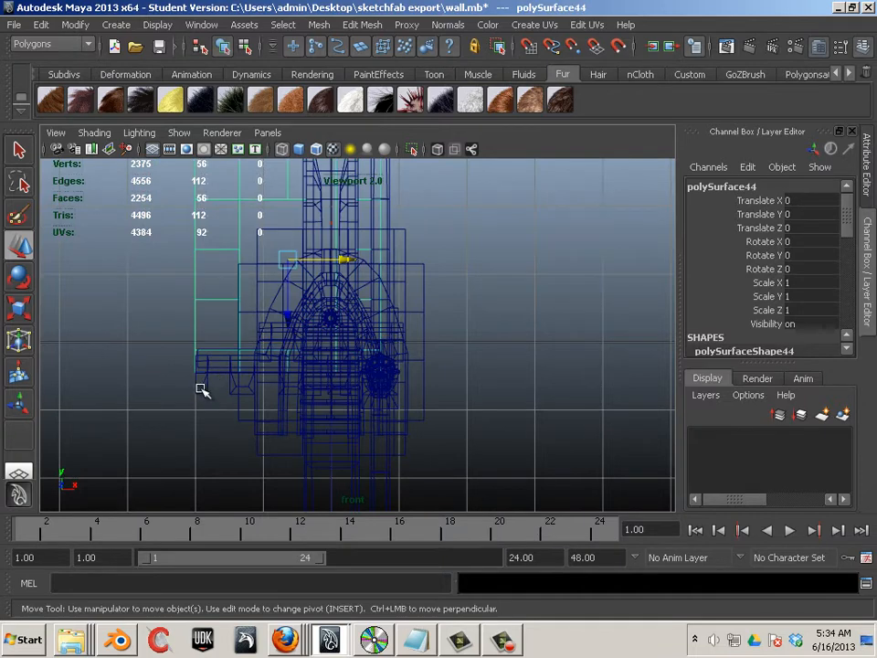
pyautogui.click(241, 384)
pyautogui.press('x')
pyautogui.moveTo(286, 374); pyautogui.dragTo(326, 333)
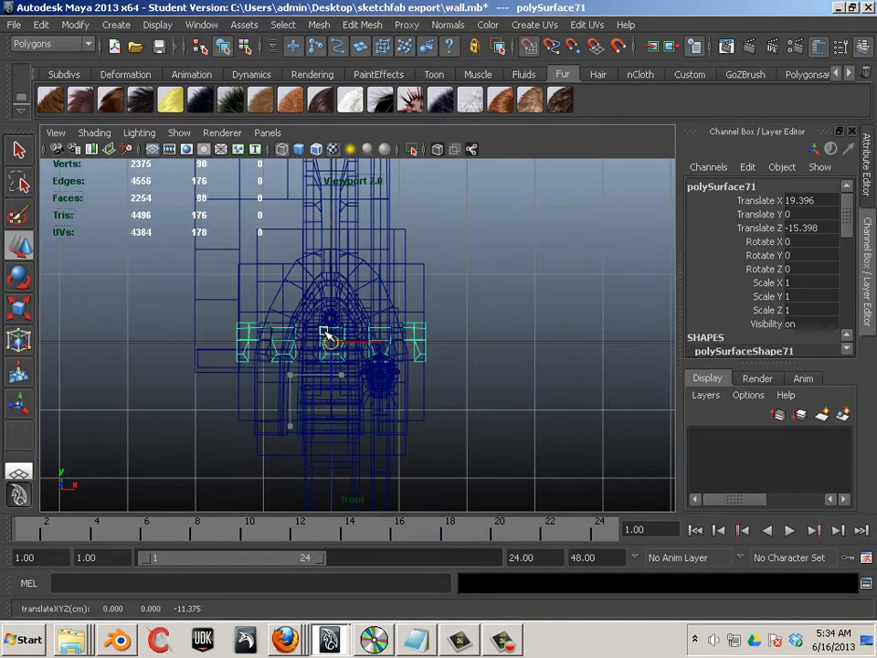
pyautogui.click(220, 375)
pyautogui.click(221, 374)
pyautogui.press('x')
pyautogui.moveTo(289, 260); pyautogui.dragTo(331, 345)
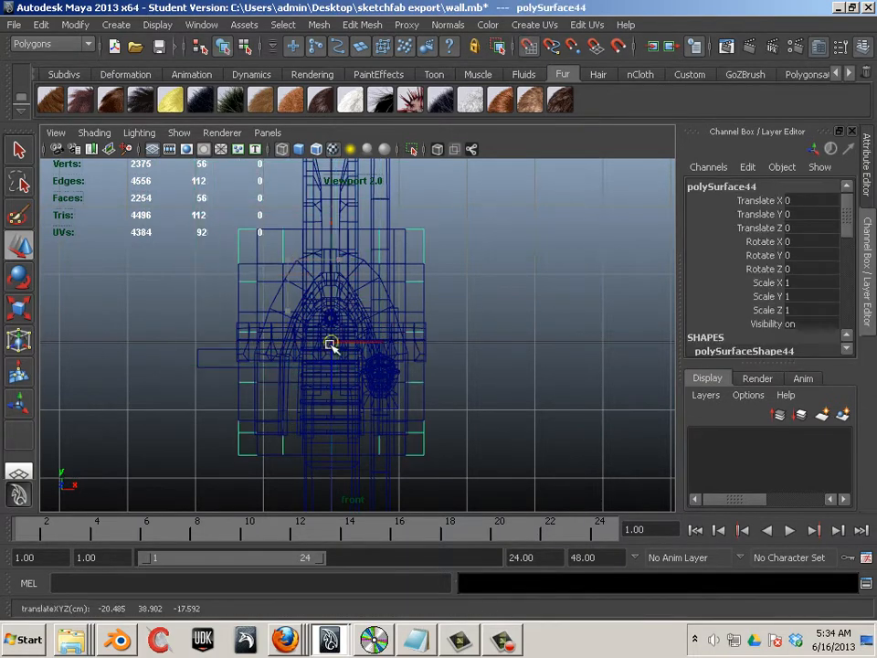
# Snap the thin vertical strip and the long studded base strip onto the grid origin, and clear the selection.
pyautogui.click(382, 207)
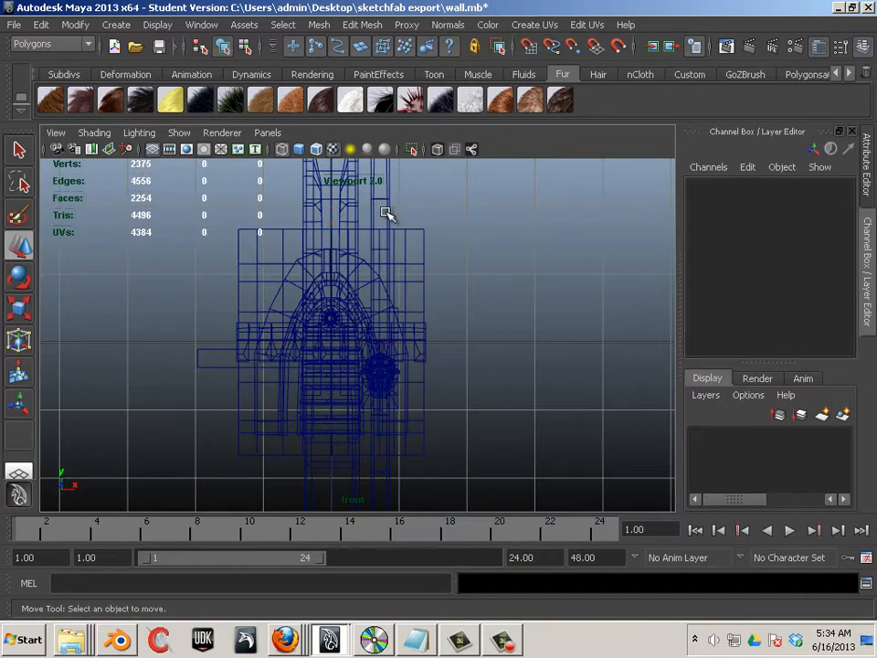
pyautogui.click(390, 229)
pyautogui.moveTo(379, 337); pyautogui.dragTo(334, 344)
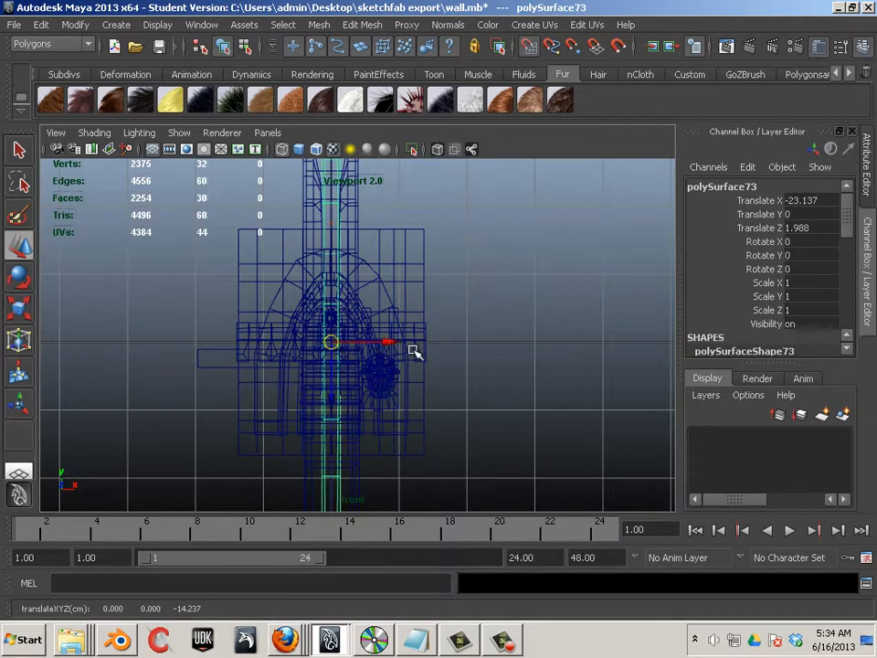
pyautogui.click(479, 357)
pyautogui.scroll(-3, 485, 358)
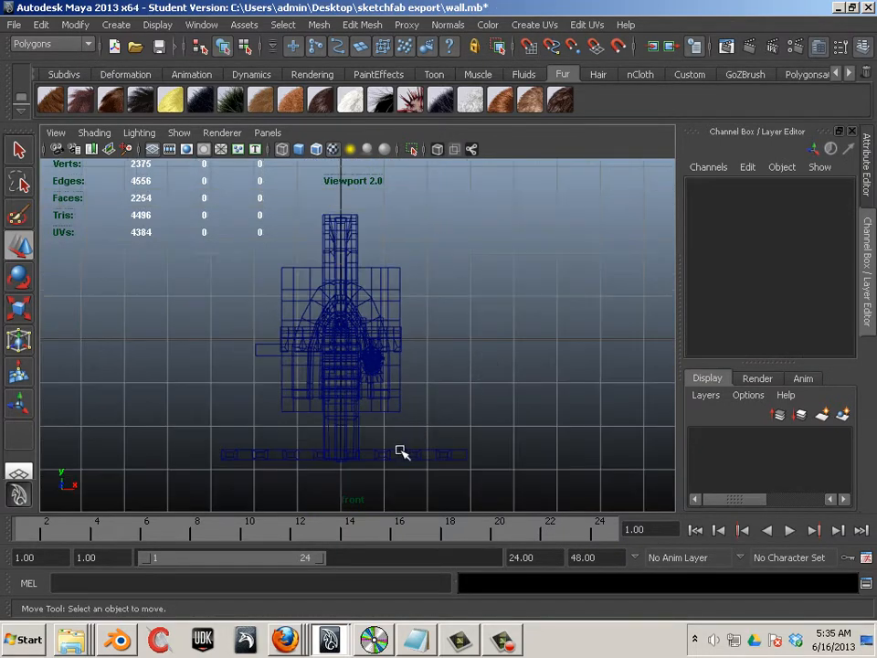
pyautogui.click(355, 454)
pyautogui.moveTo(355, 454); pyautogui.dragTo(336, 342)
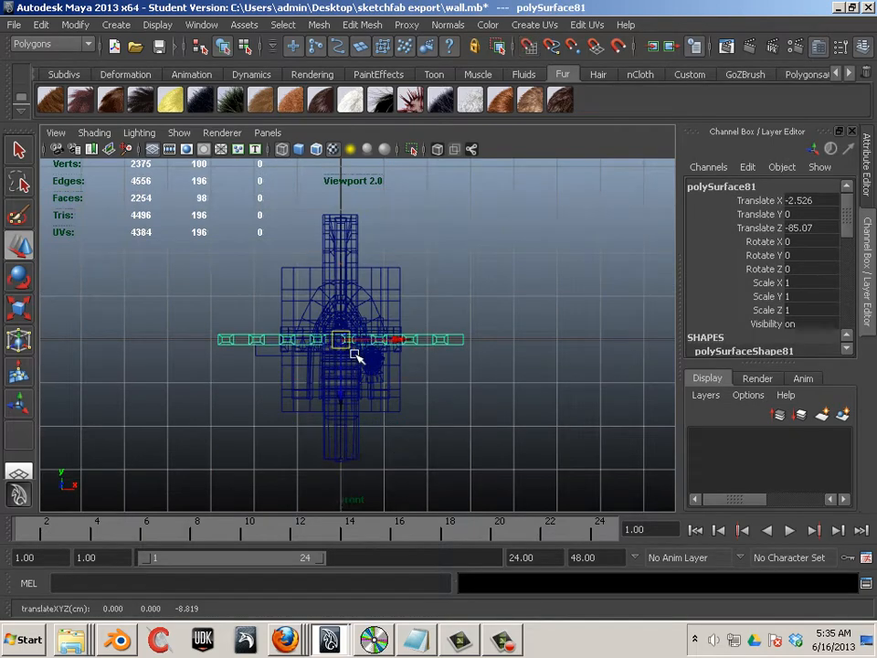
pyautogui.click(472, 293)
# Display the pieces textured, select the carved ornament in the perspective view, and snap it onto the grid origin in the front view.
pyautogui.press('space')
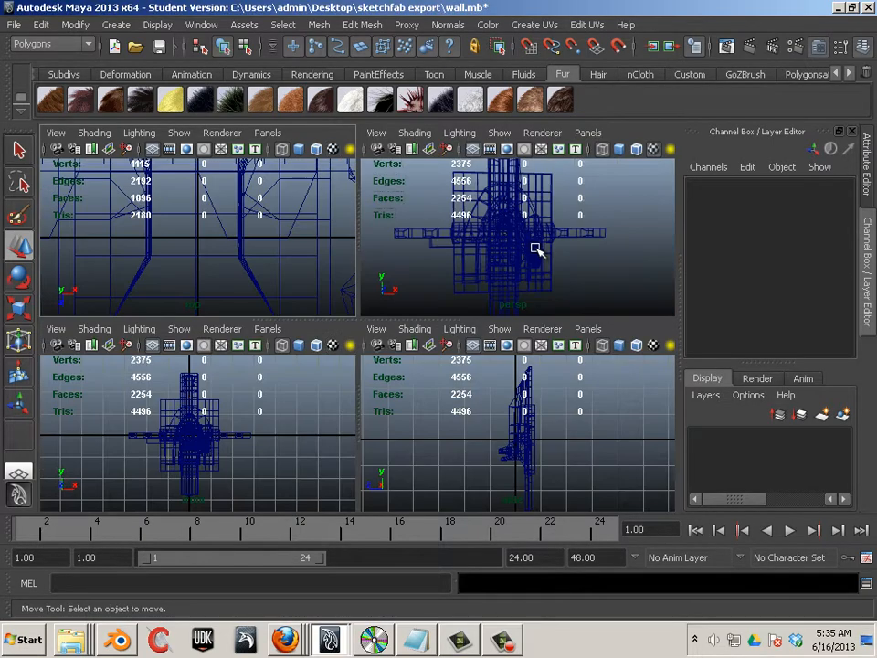
pyautogui.press('space')
pyautogui.keyDown('alt'); pyautogui.moveTo(560, 298); pyautogui.dragTo(512, 313); pyautogui.keyUp('alt')
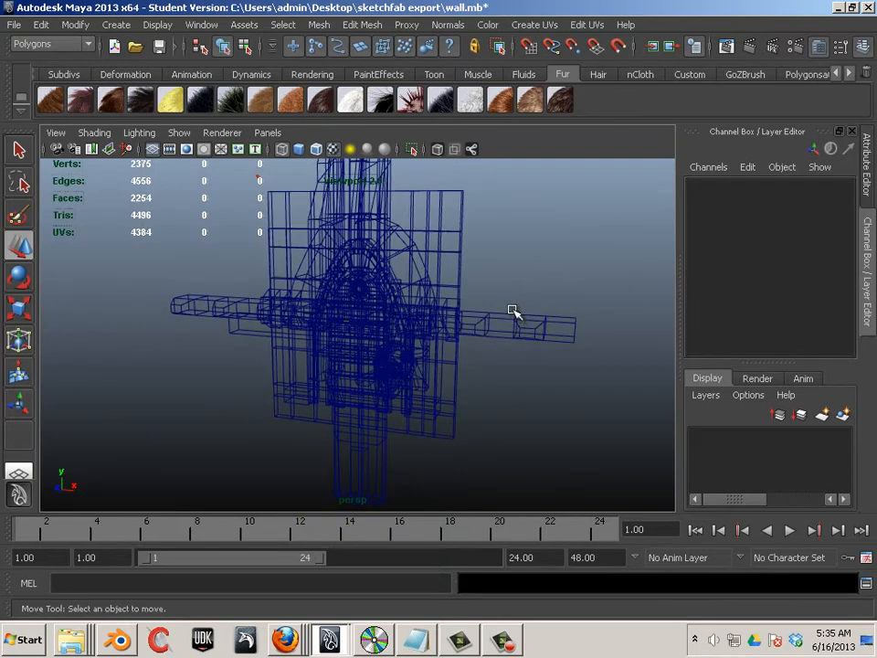
pyautogui.press('6')
pyautogui.keyDown('alt'); pyautogui.moveTo(445, 413); pyautogui.dragTo(413, 393); pyautogui.keyUp('alt')
pyautogui.click(413, 393)
pyautogui.press('space')
pyautogui.press('space')
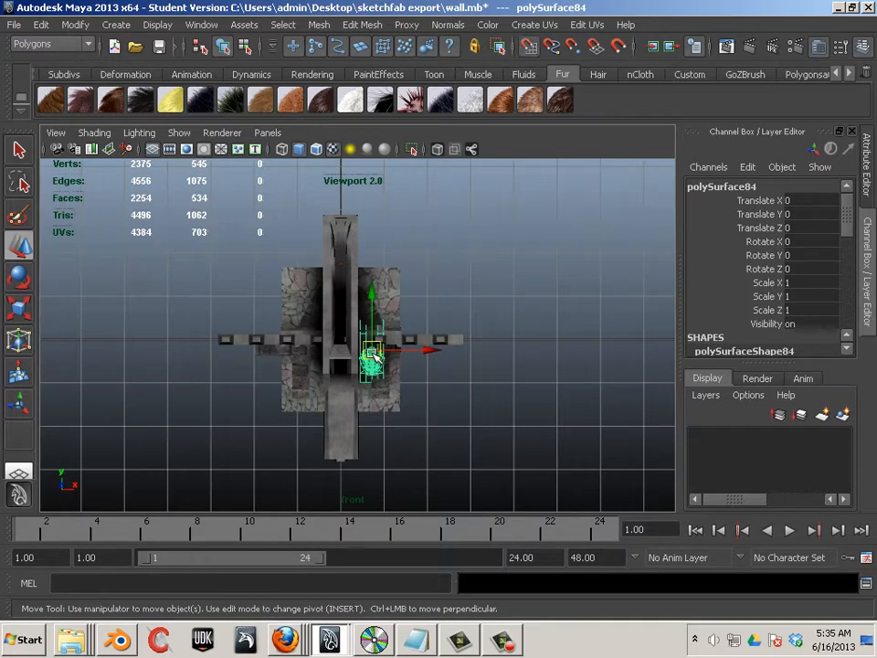
pyautogui.moveTo(373, 355); pyautogui.dragTo(344, 335)
# Select the arched window piece among the overlapping parts in the front view.
pyautogui.click(399, 370)
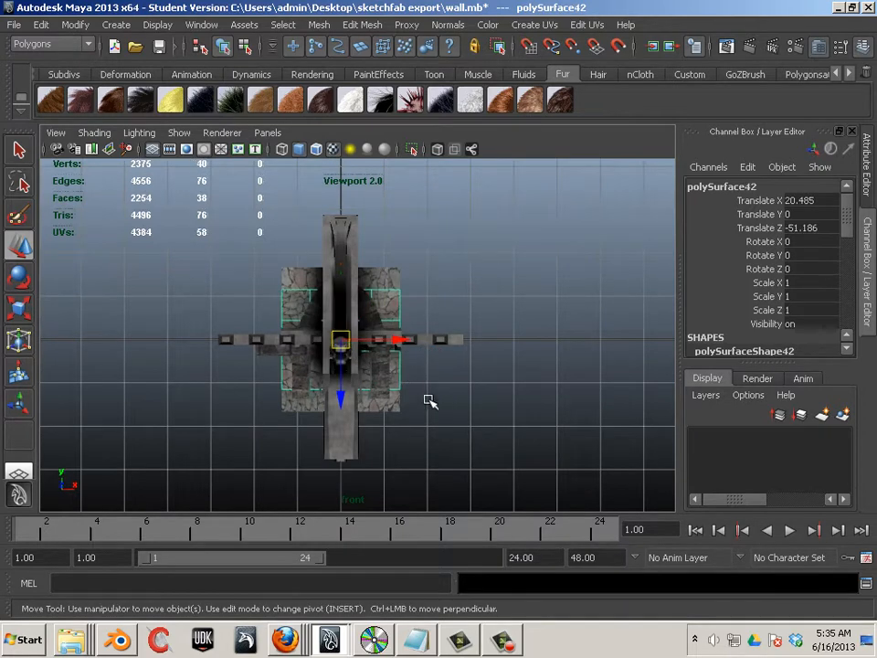
pyautogui.scroll(4, 395, 399)
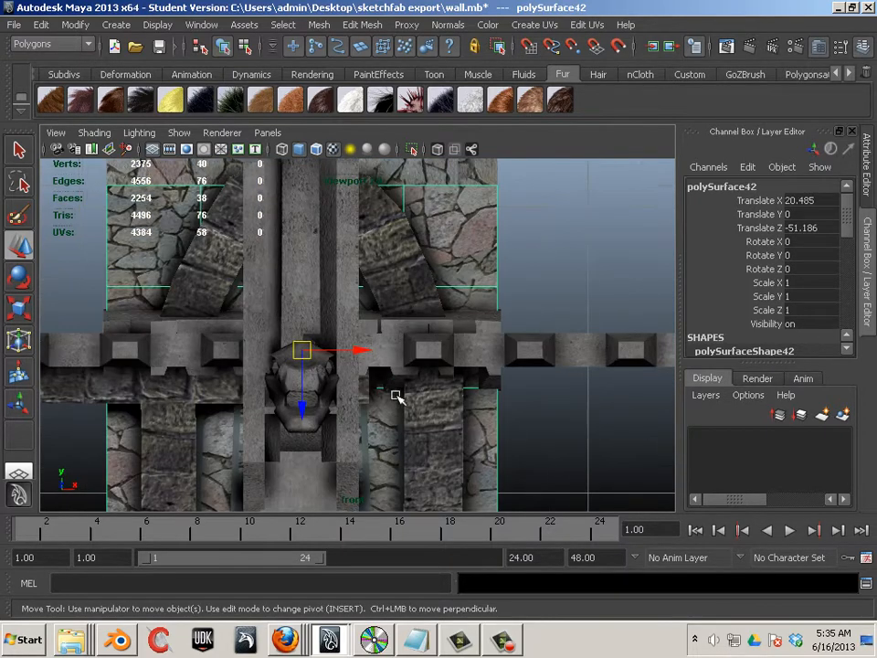
pyautogui.scroll(-1, 421, 435)
pyautogui.click(447, 460)
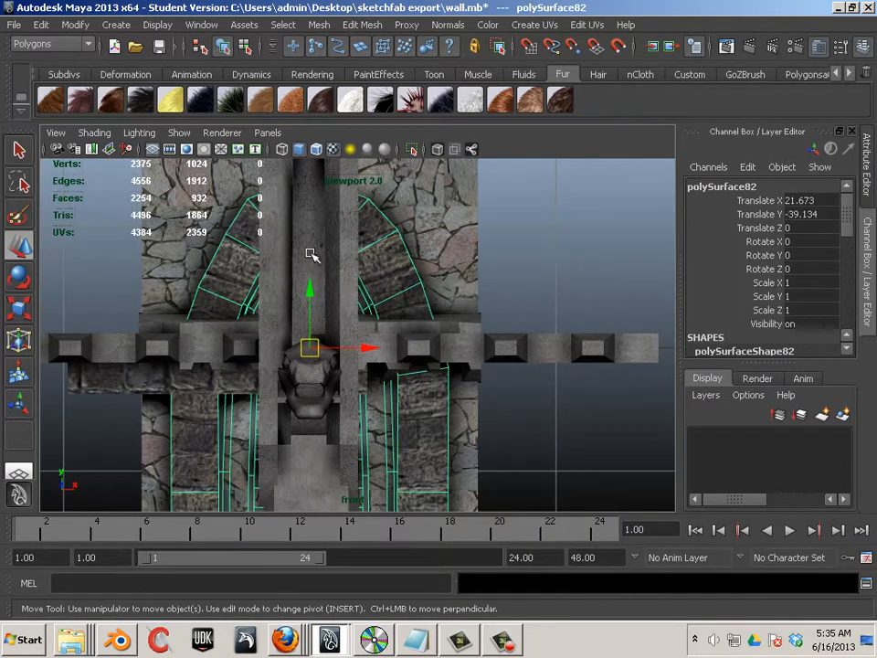
pyautogui.scroll(-2, 347, 286)
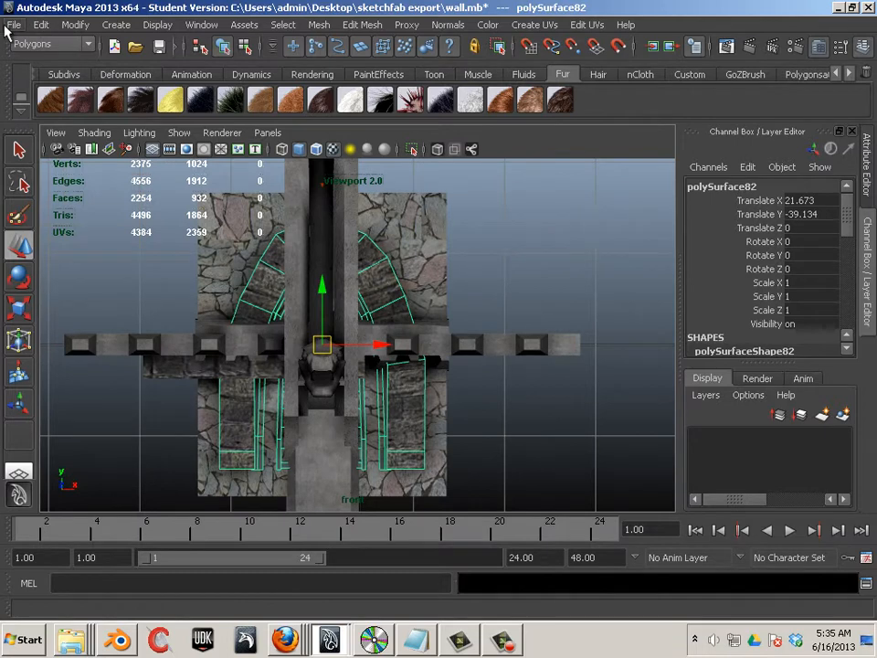
# Check the file type in the selection export options, and start an FBX export of the window piece, reviewing its Embed Media option.
pyautogui.click(10, 25)
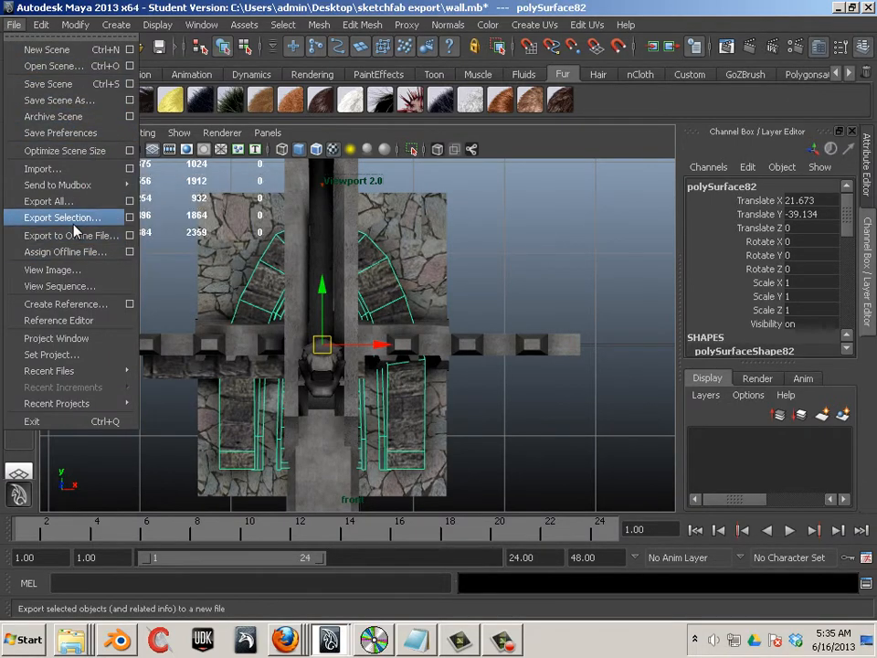
pyautogui.click(129, 219)
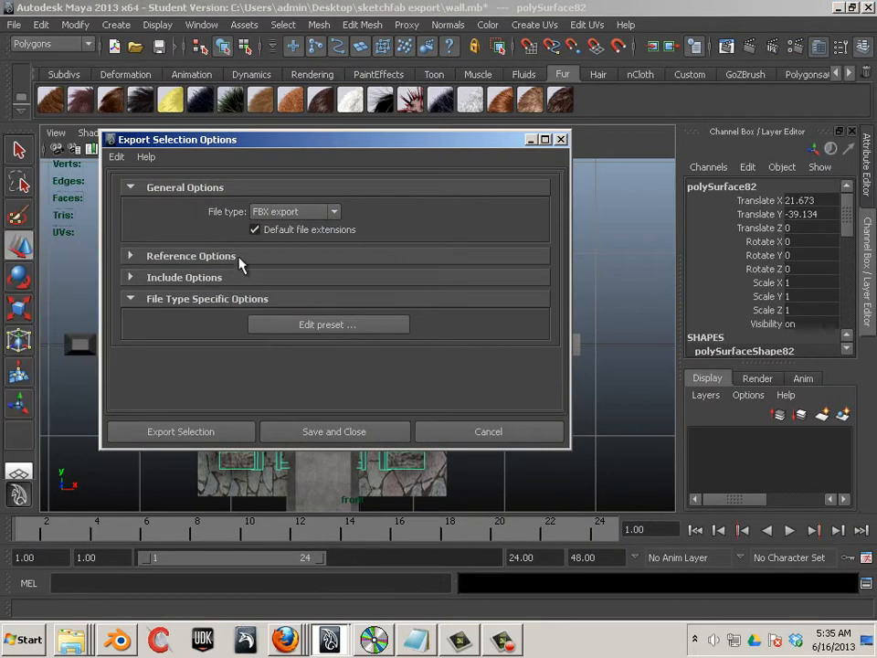
pyautogui.click(562, 139)
pyautogui.click(14, 24)
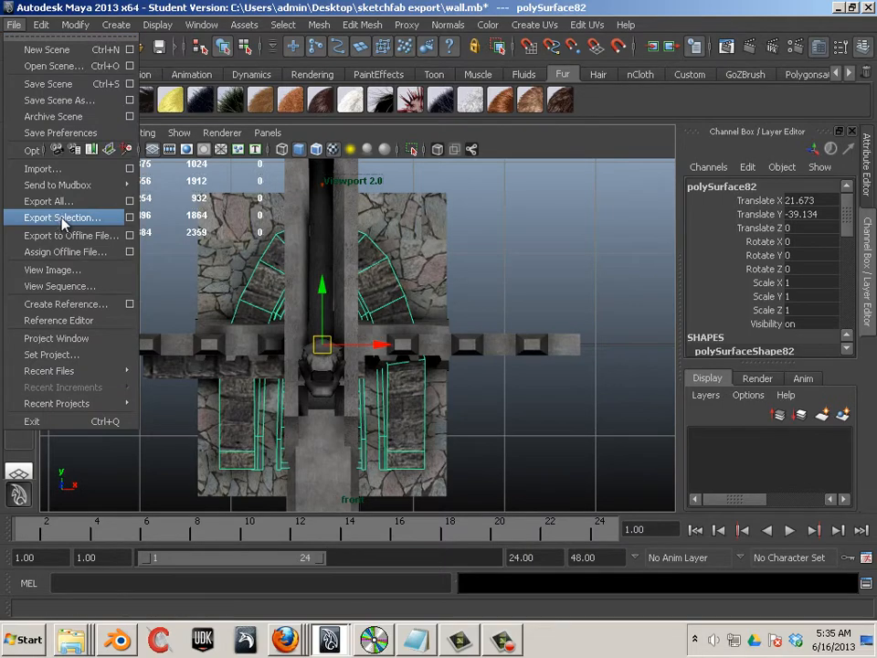
pyautogui.click(62, 217)
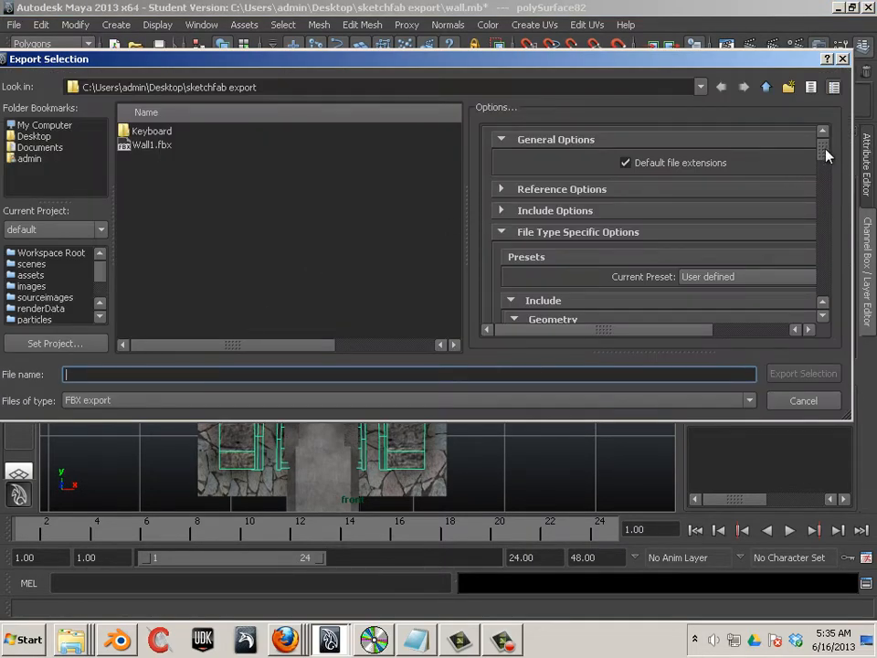
pyautogui.moveTo(825, 156); pyautogui.dragTo(830, 274)
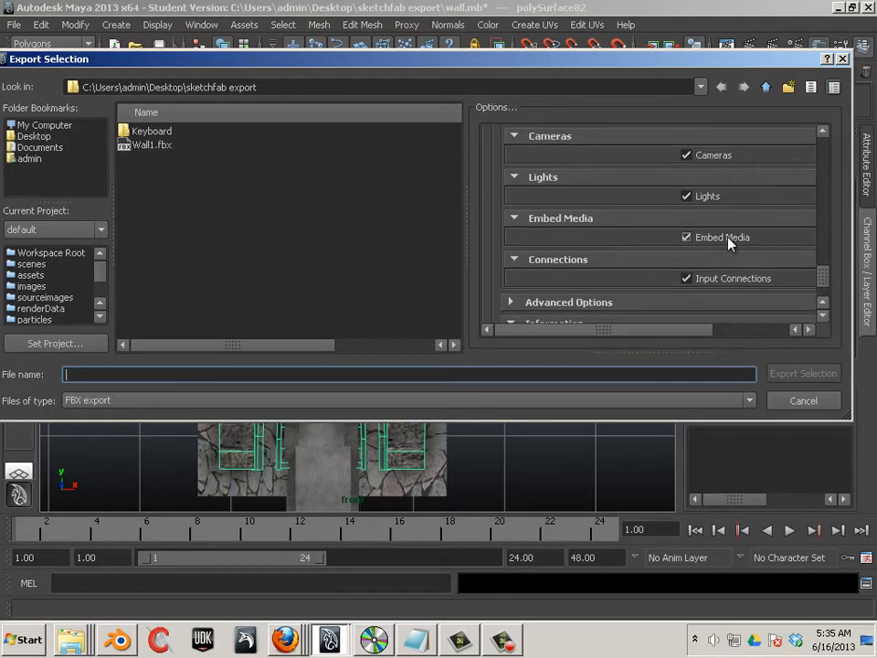
# Browse to the export folder C:\UDK\UDK-2013-02\UDKGame\Content\WIP.
pyautogui.click(137, 145)
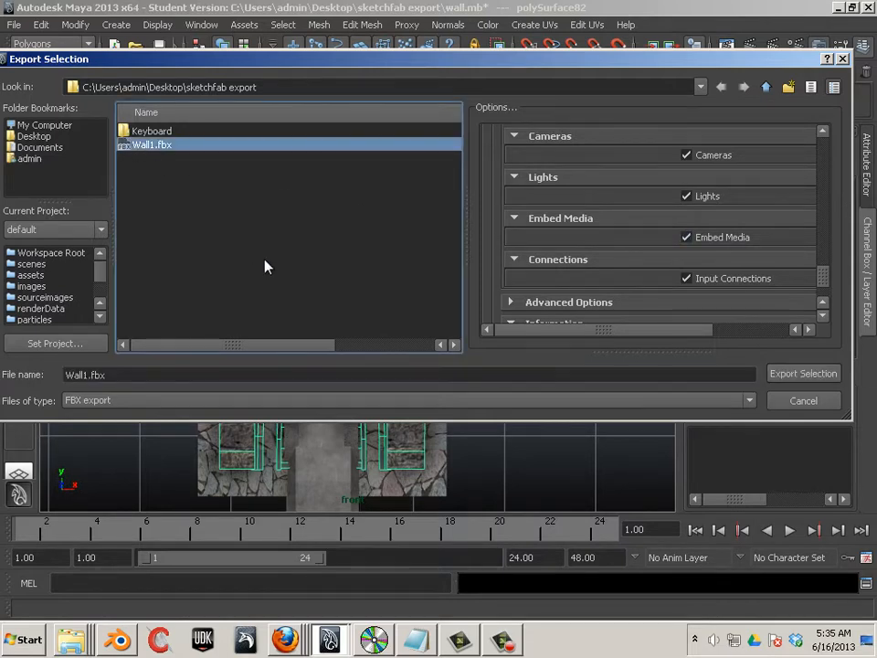
pyautogui.click(34, 137)
pyautogui.click(46, 126)
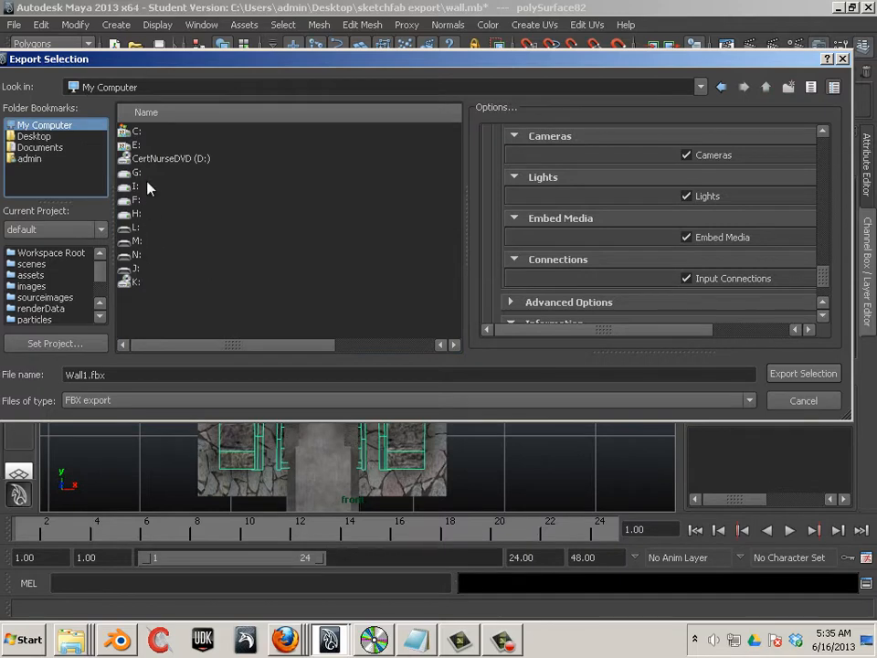
pyautogui.doubleClick(136, 131)
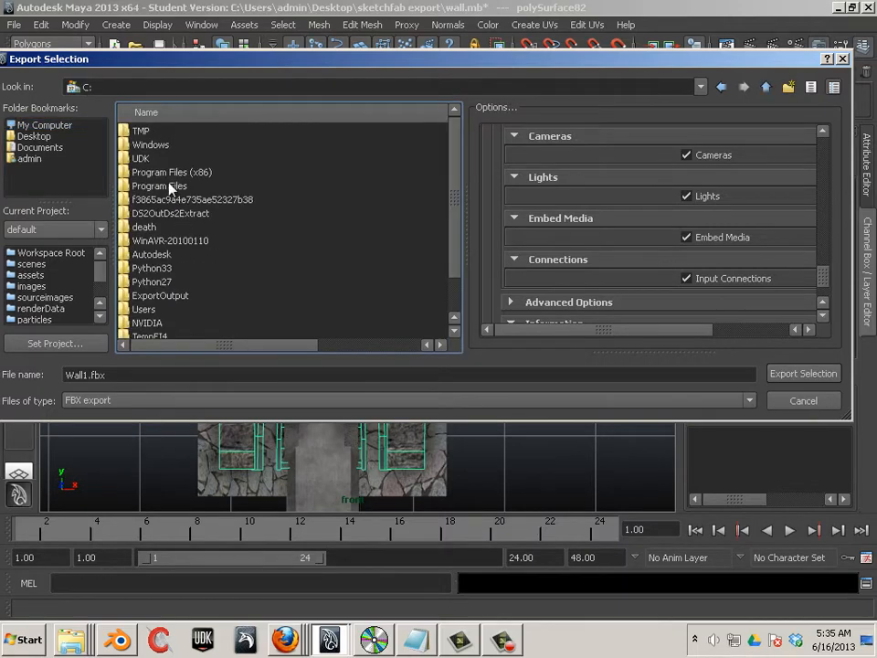
pyautogui.doubleClick(139, 158)
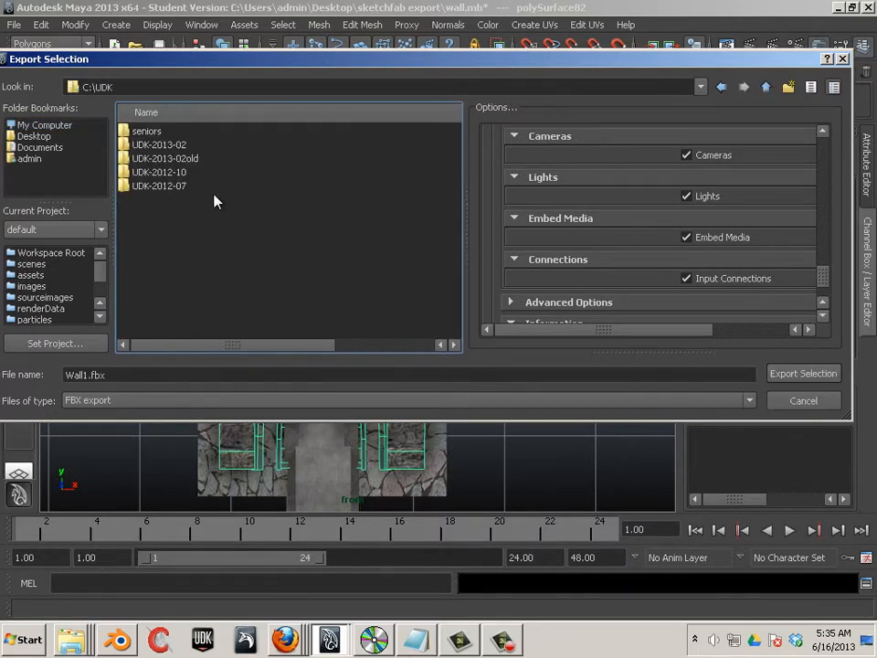
pyautogui.doubleClick(157, 145)
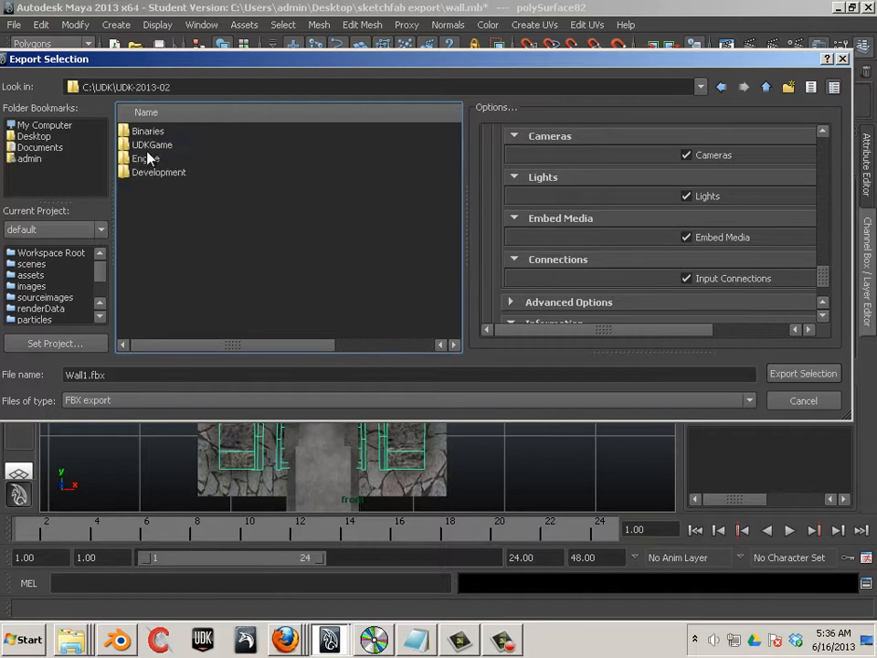
pyautogui.doubleClick(139, 146)
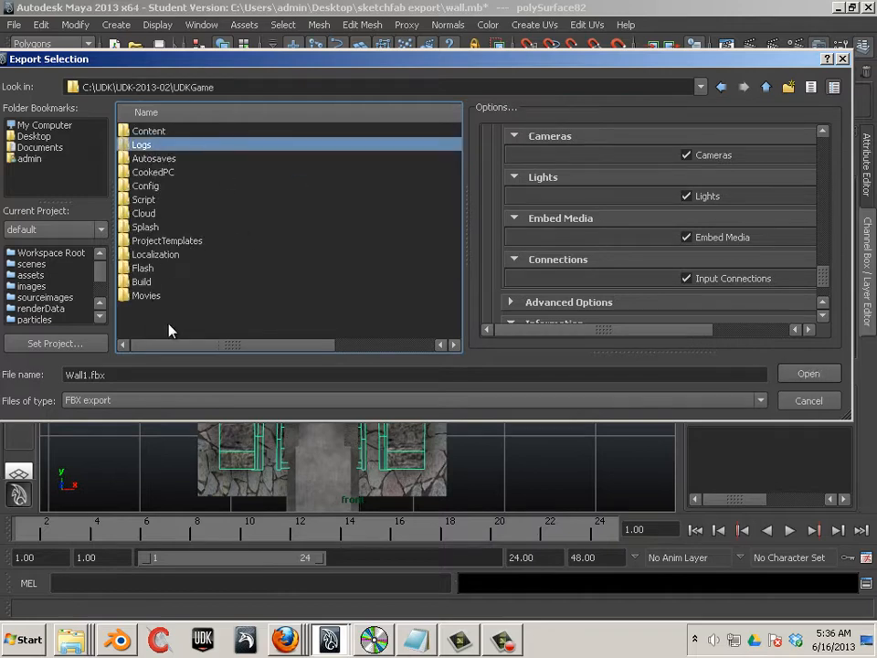
pyautogui.doubleClick(143, 132)
pyautogui.click(192, 255)
pyautogui.doubleClick(142, 132)
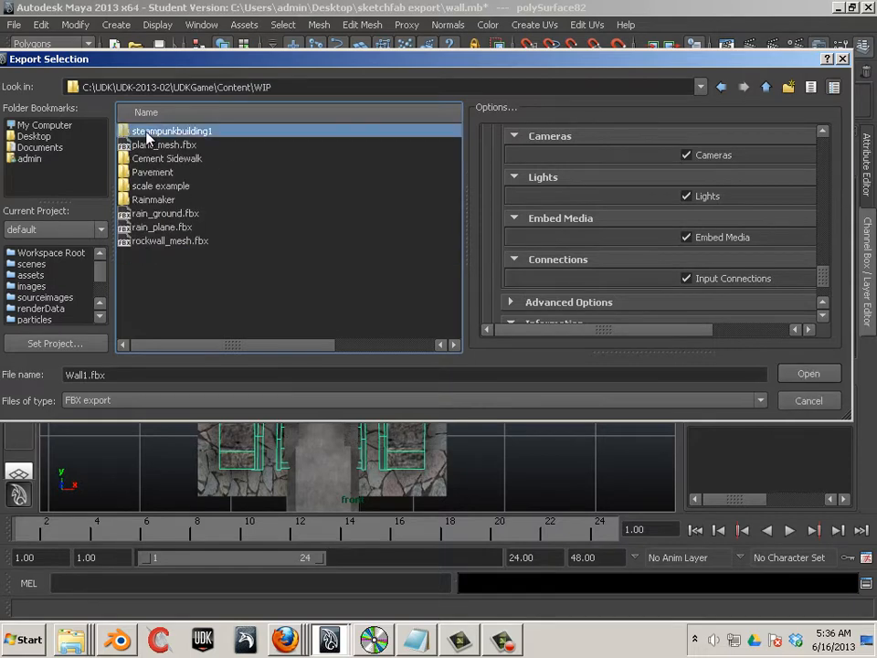
# Export the window piece into the steampunkbuilding1 folder, overwriting the existing window_1.fbx.
pyautogui.click(165, 227)
pyautogui.click(146, 132)
pyautogui.doubleClick(174, 133)
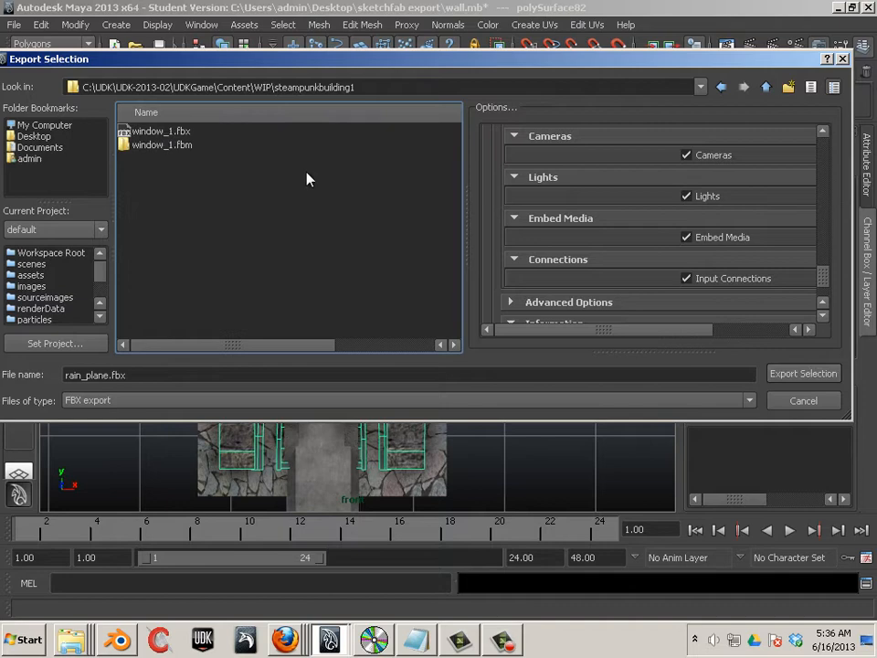
pyautogui.click(155, 132)
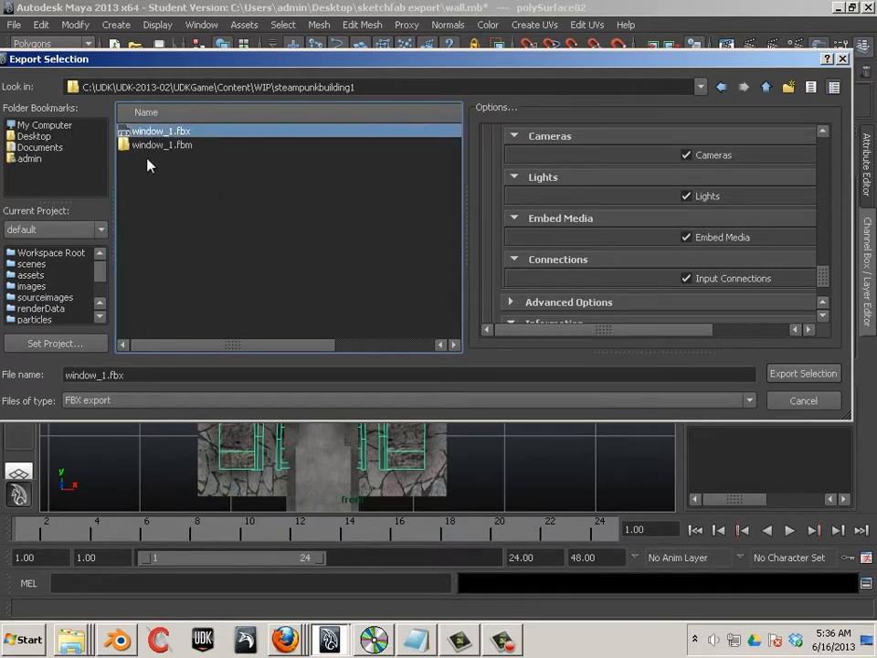
pyautogui.doubleClick(144, 133)
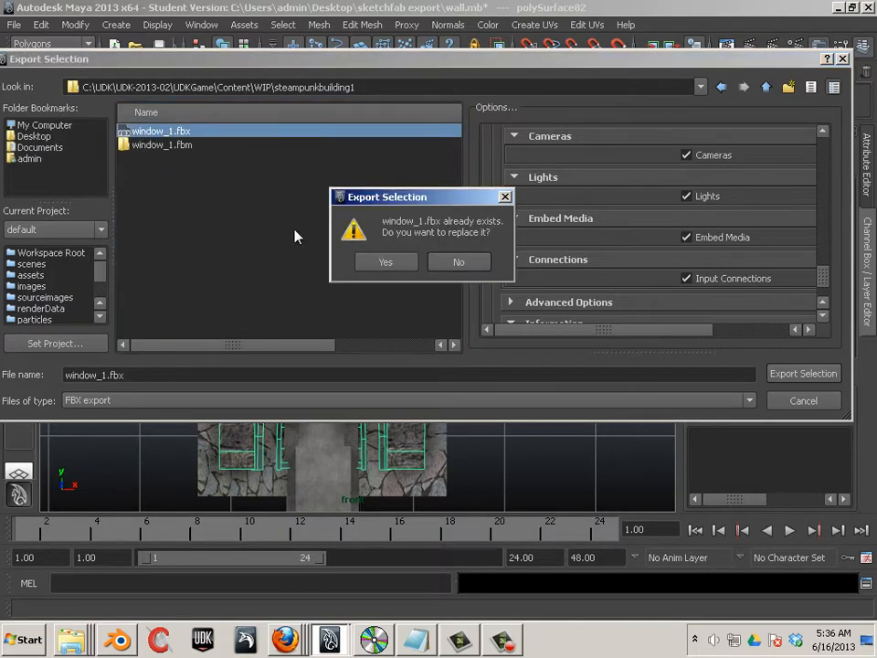
pyautogui.click(385, 263)
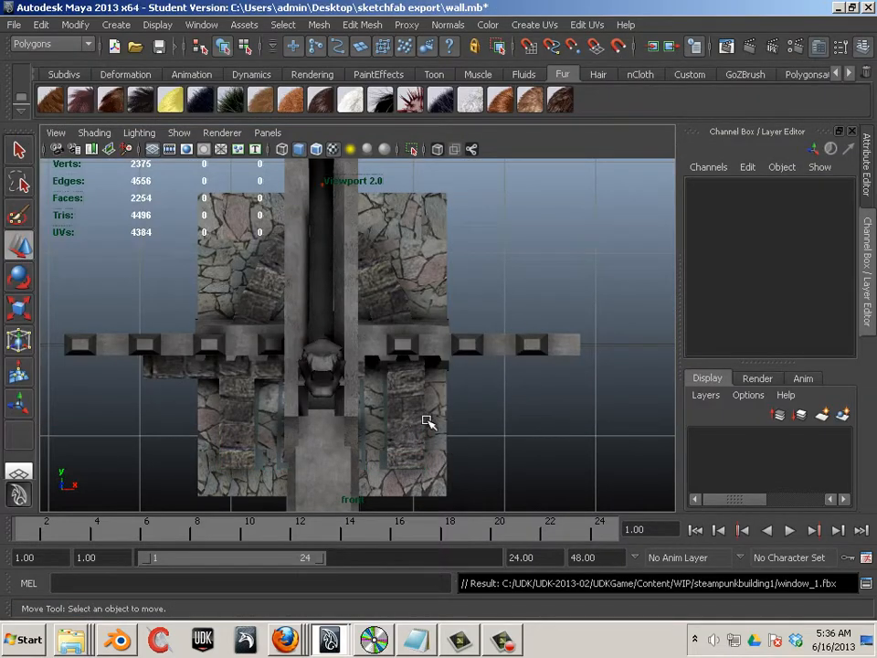
# Reselect the arched window piece in the front view.
pyautogui.click(416, 452)
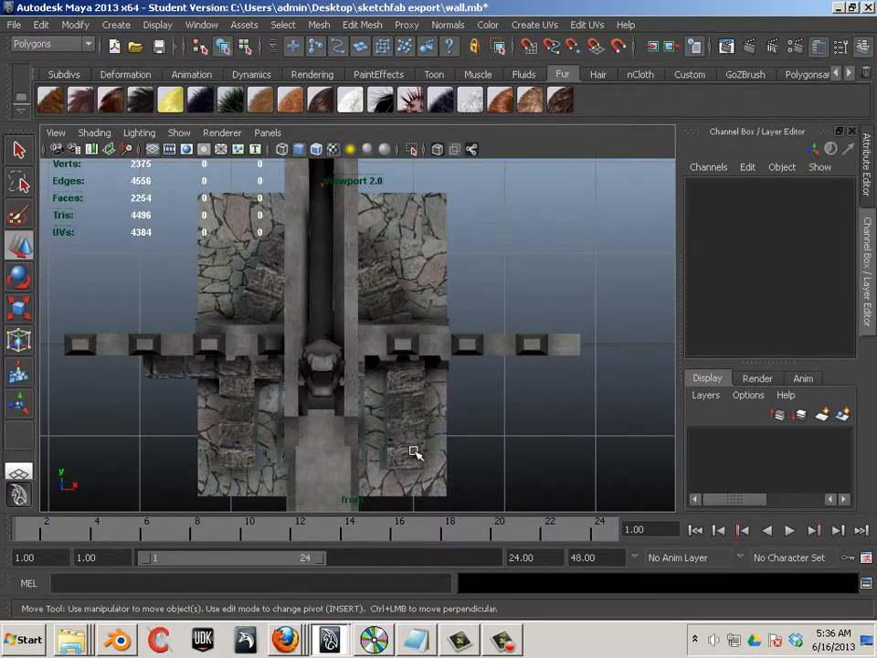
pyautogui.click(557, 456)
pyautogui.click(422, 464)
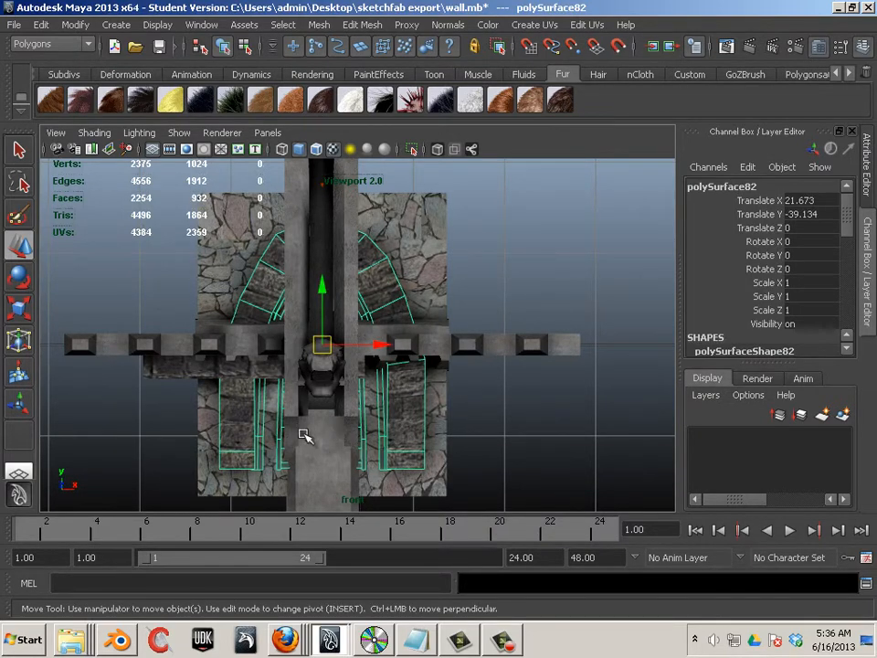
# Launch UDK, dismiss the welcome screen, and create a new level from the Blank Map template.
pyautogui.click(217, 646)
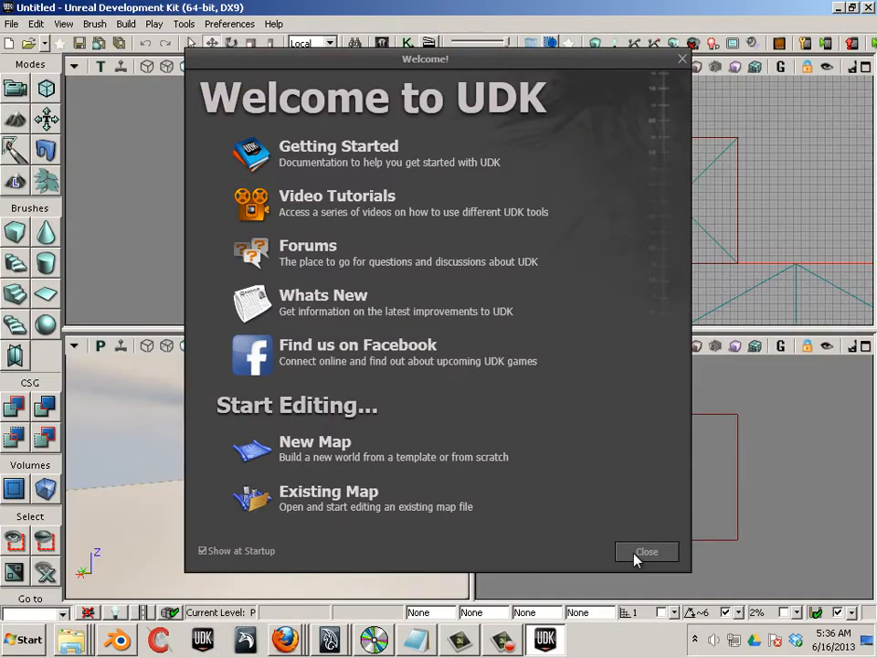
pyautogui.click(637, 553)
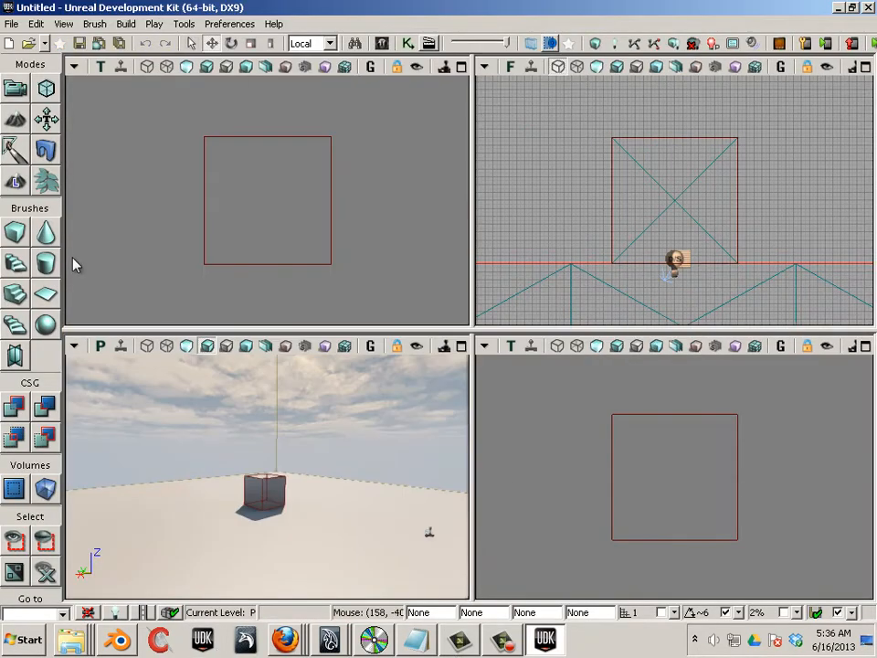
pyautogui.click(12, 24)
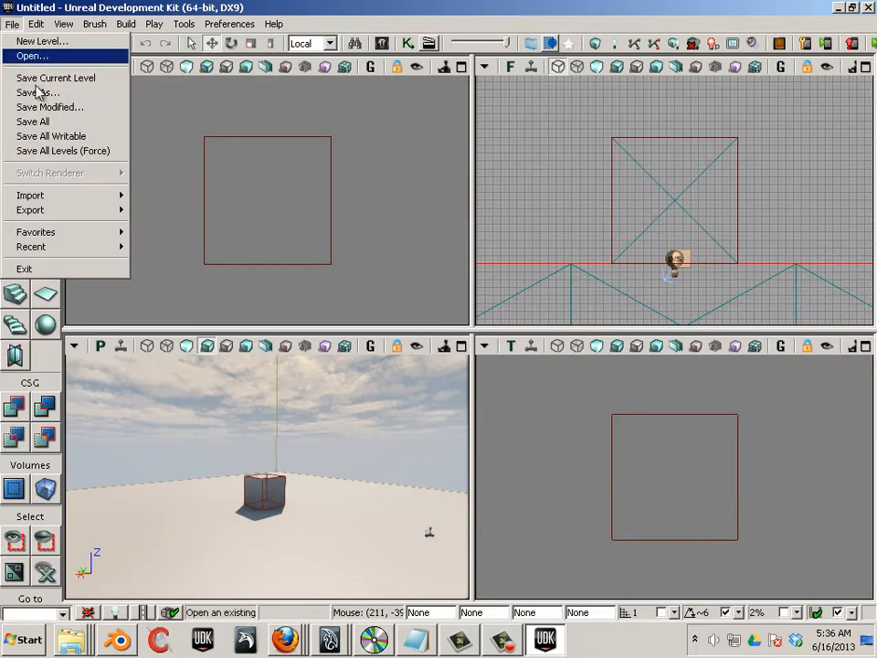
pyautogui.click(51, 41)
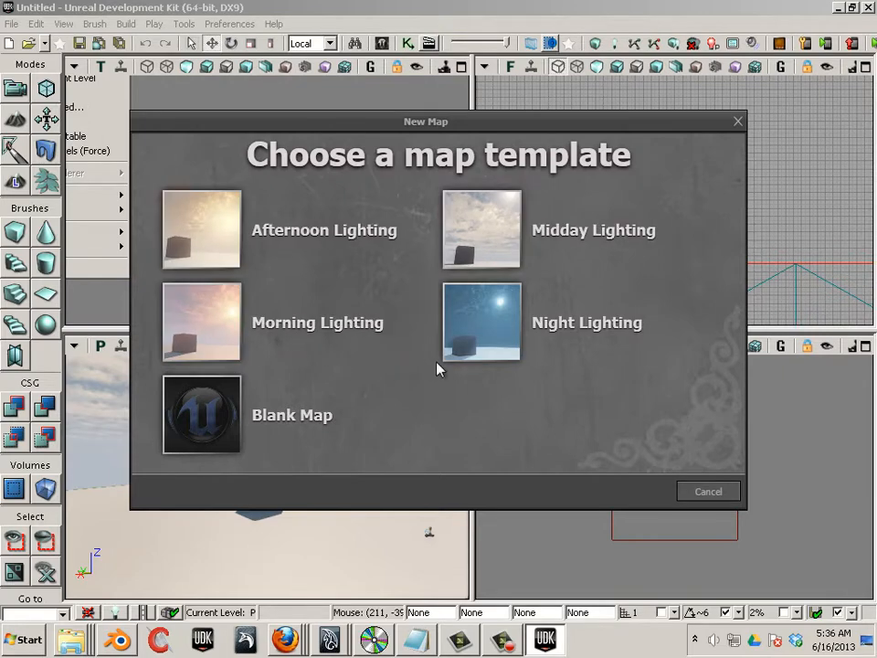
pyautogui.click(202, 426)
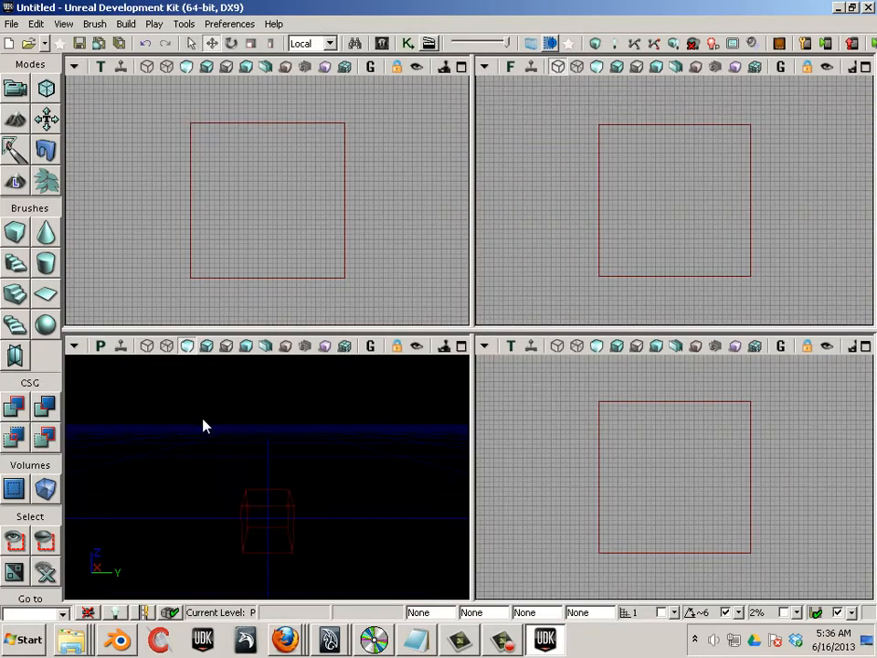
# Enlarge the lower viewports and add a new terrain at location 0, 0, 0 with 16 by 16 patches.
pyautogui.moveTo(333, 330); pyautogui.dragTo(324, 41)
pyautogui.click(154, 23)
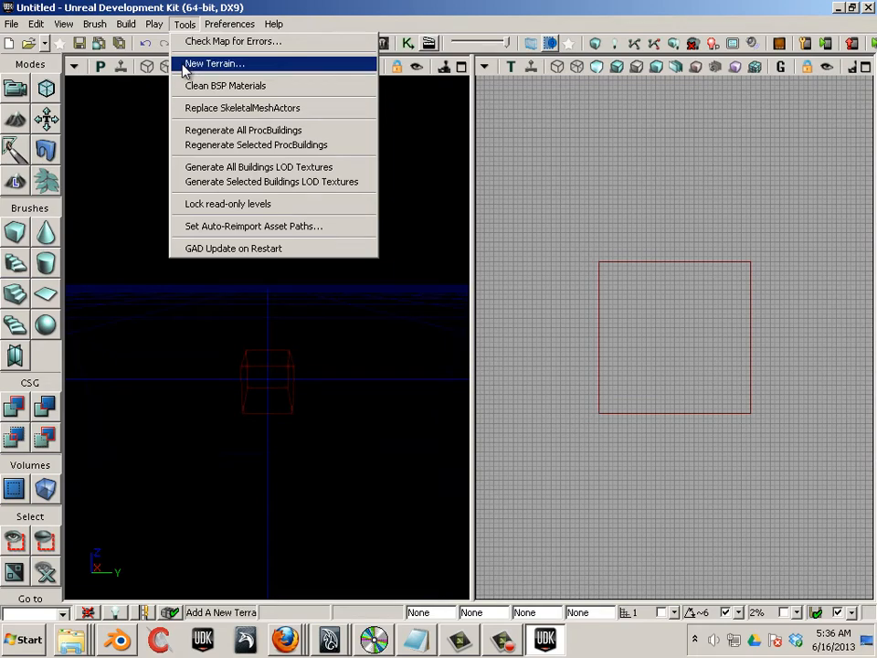
pyautogui.click(186, 66)
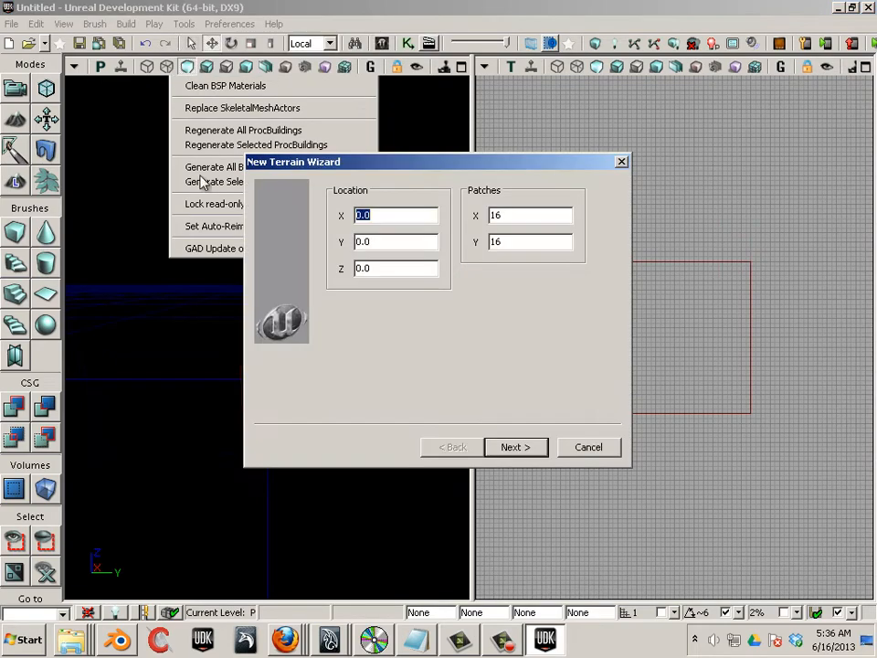
pyautogui.click(514, 448)
pyautogui.click(512, 449)
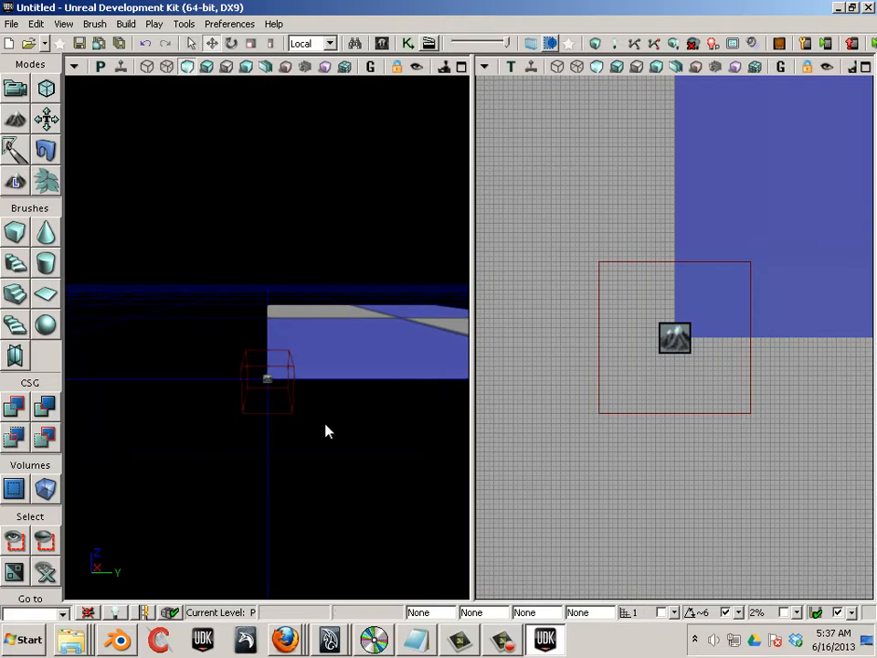
# Widen the perspective viewport and frame the terrain surface in it.
pyautogui.moveTo(322, 419); pyautogui.dragTo(436, 78)
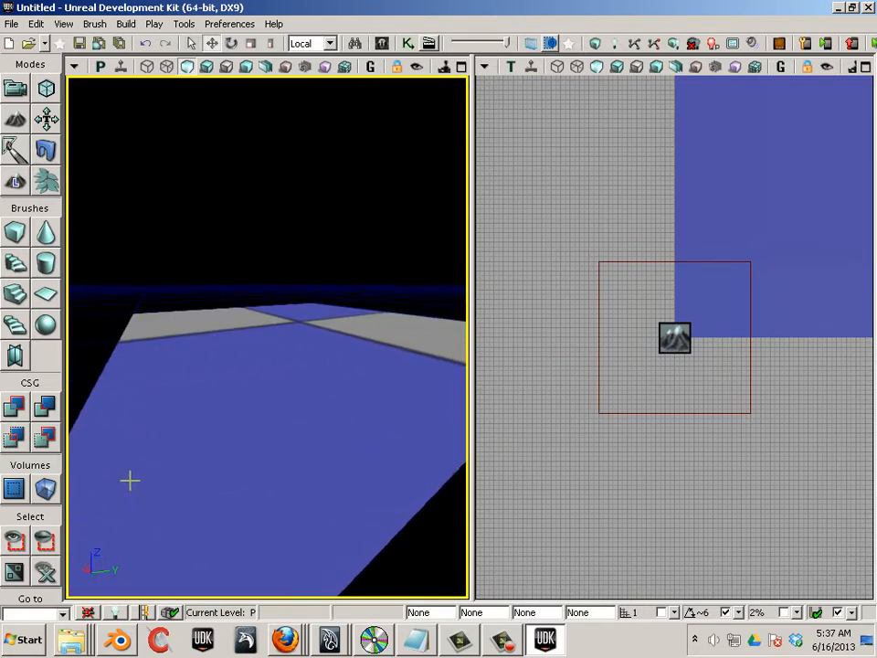
pyautogui.moveTo(130, 480); pyautogui.dragTo(216, 74)
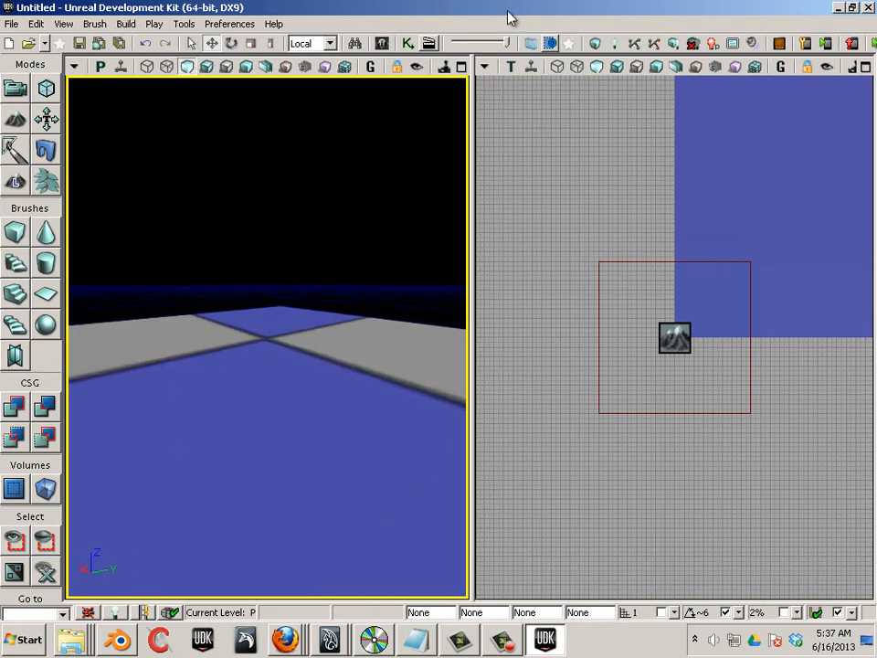
pyautogui.moveTo(470, 79); pyautogui.dragTo(682, 98)
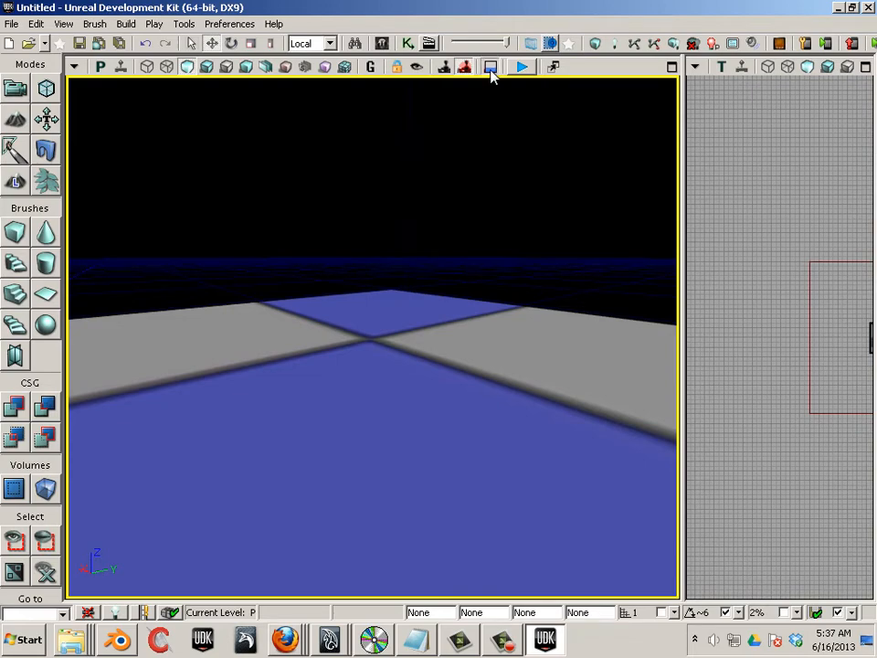
pyautogui.moveTo(393, 457); pyautogui.dragTo(320, 541)
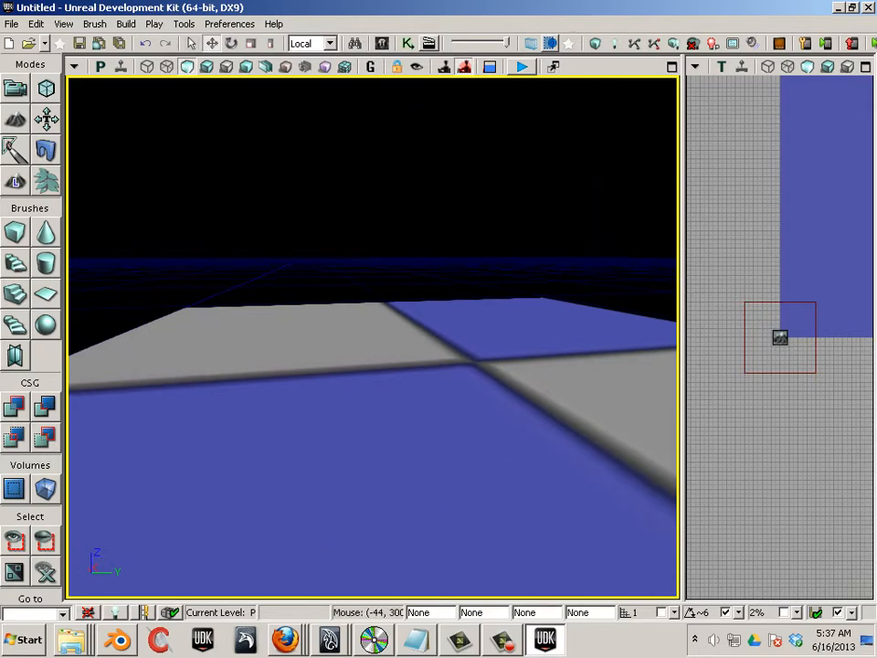
# Filter the Content Browser packages by CH and display the contents of the CH_IronGuard_Male package.
pyautogui.click(381, 43)
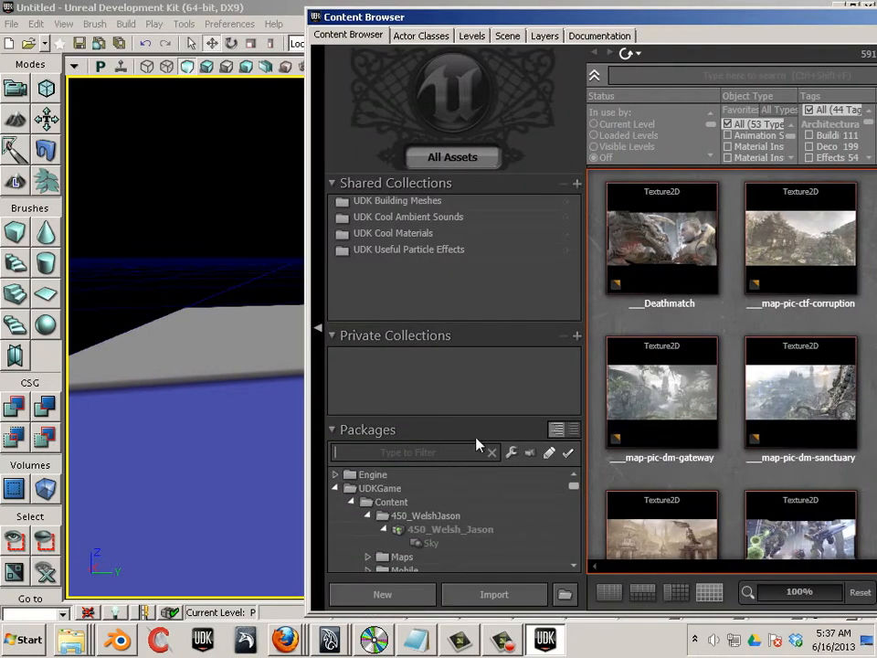
pyautogui.click(477, 445)
pyautogui.write('CH')
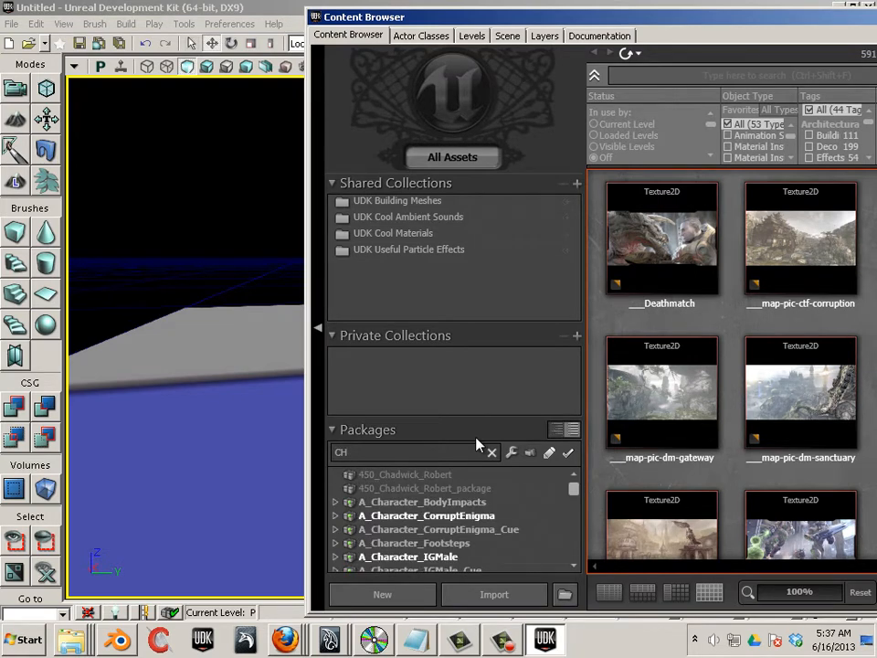
pyautogui.click(498, 529)
pyautogui.scroll(-3, 490, 530)
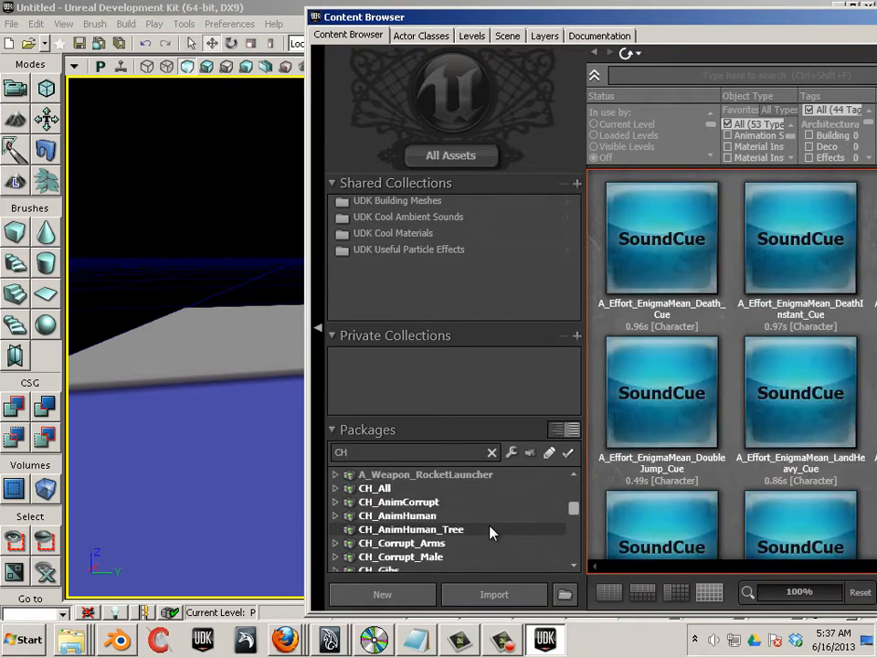
pyautogui.scroll(-1, 455, 564)
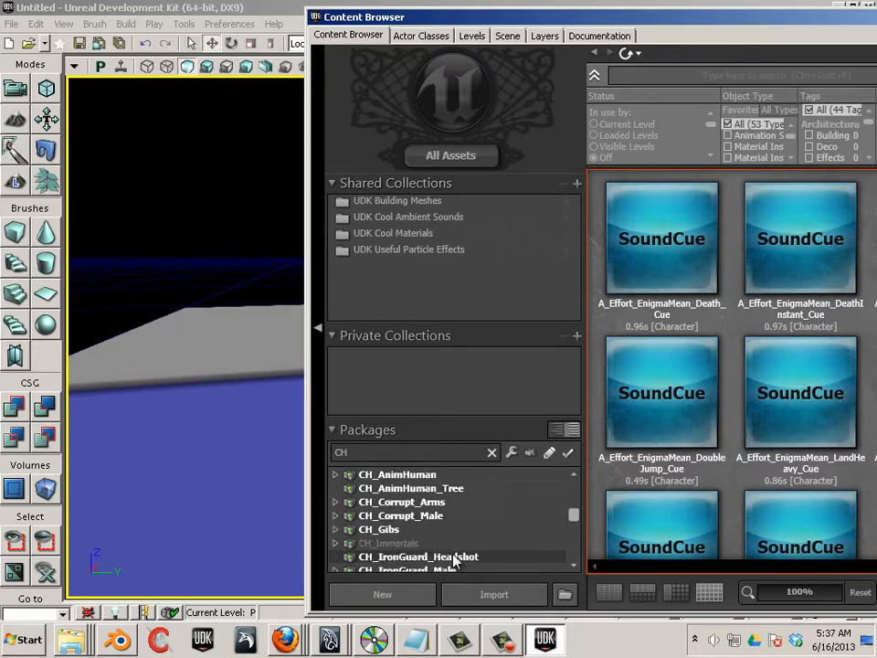
pyautogui.scroll(-1, 453, 560)
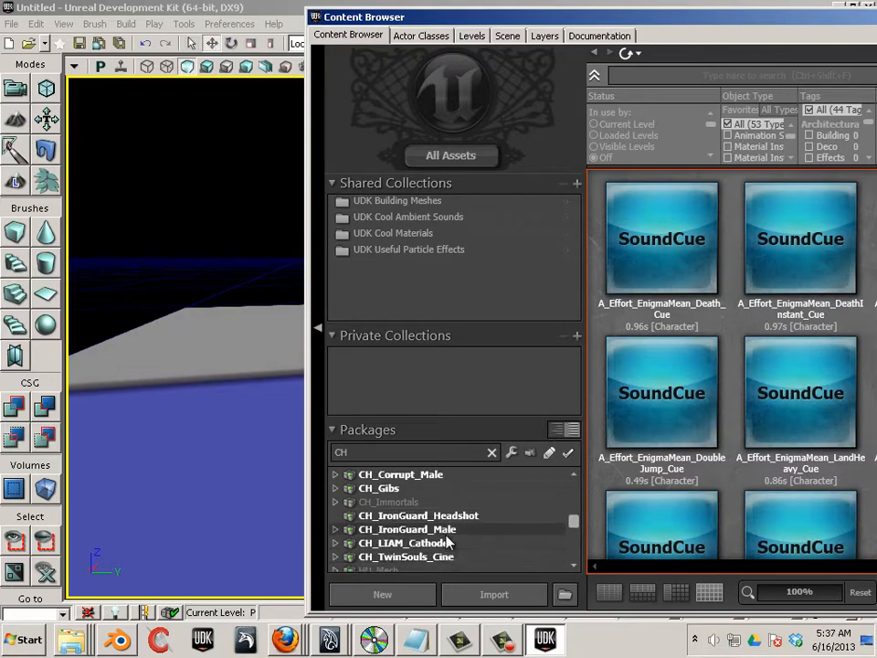
pyautogui.click(447, 530)
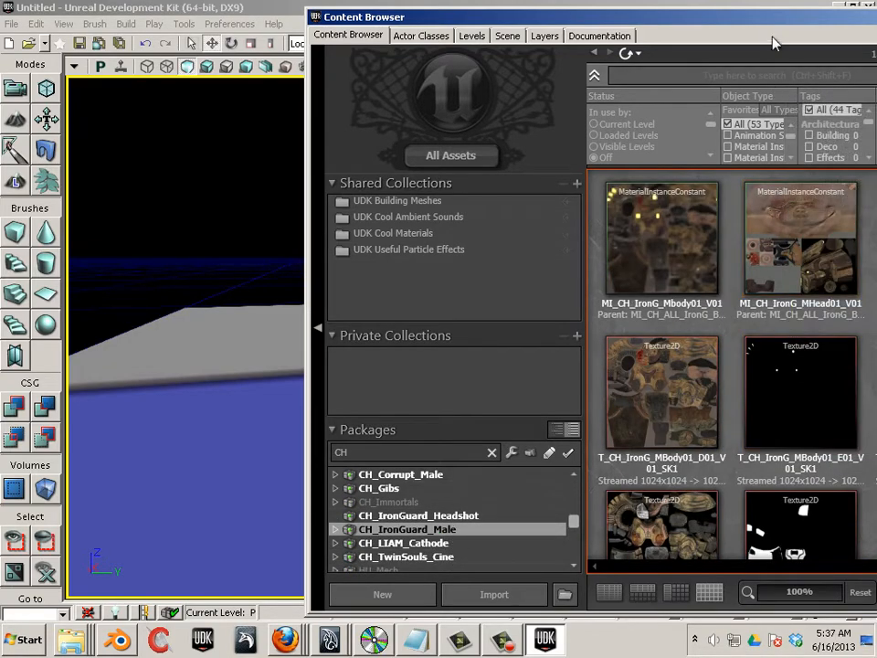
# Limit the package's assets to skeletal meshes and select SK_CH_IronGuard_MaleA.
pyautogui.moveTo(757, 24); pyautogui.dragTo(514, 20)
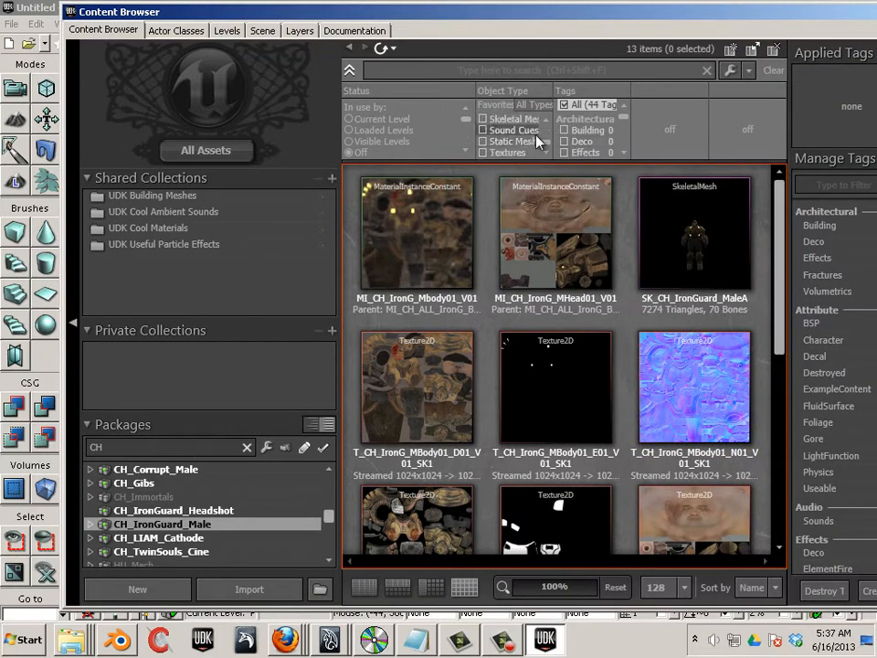
pyautogui.moveTo(573, 161); pyautogui.dragTo(539, 348)
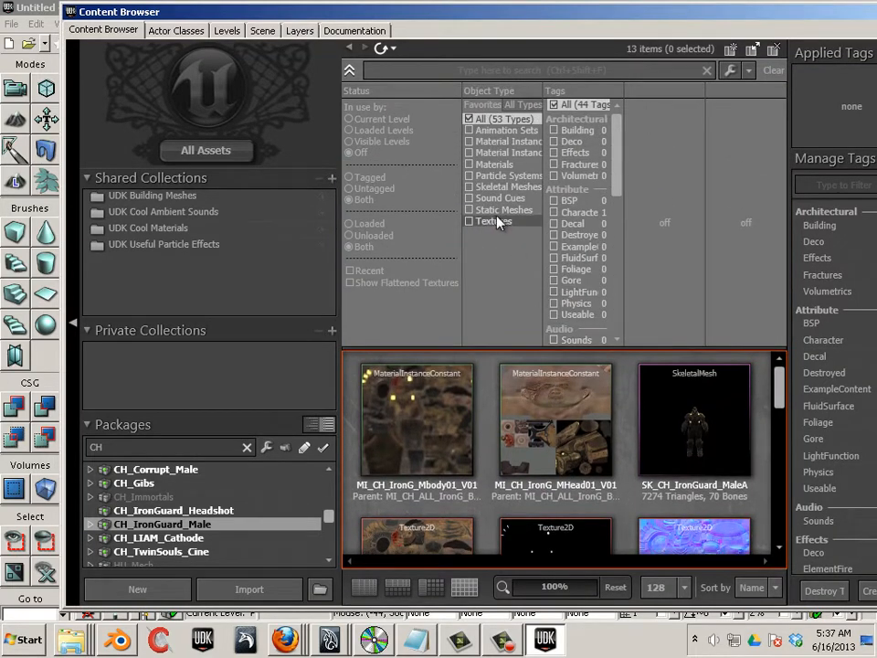
pyautogui.click(482, 186)
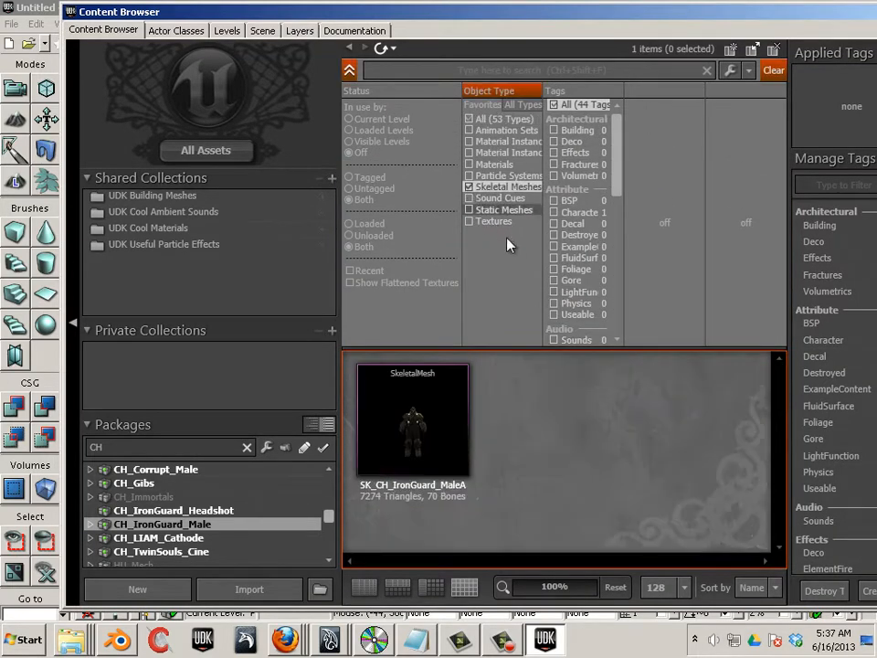
pyautogui.click(464, 411)
# Place the Iron Guard skeletal mesh on the terrain in the perspective viewport and focus the view on it.
pyautogui.moveTo(401, 12); pyautogui.dragTo(876, 73)
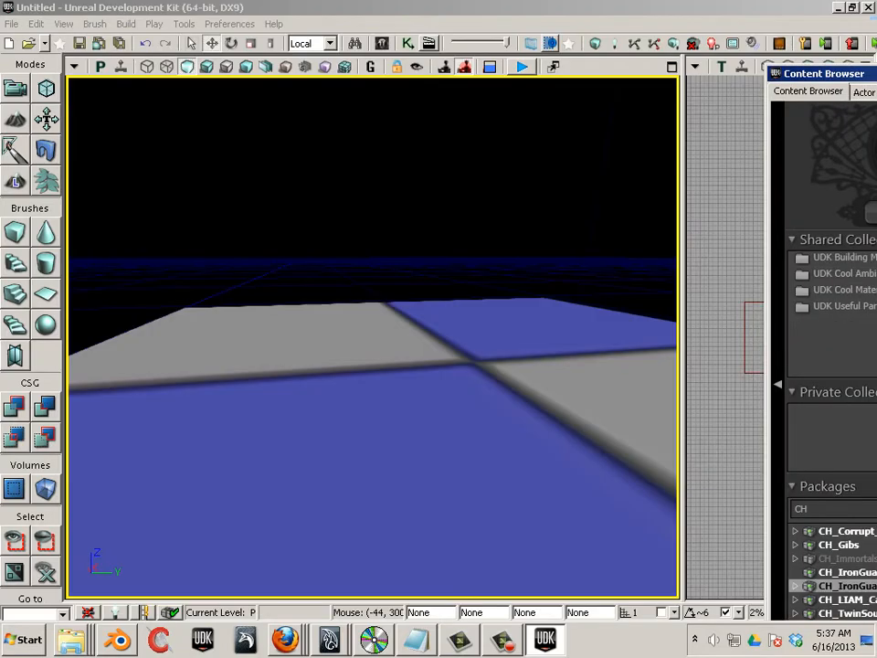
pyautogui.moveTo(873, 438); pyautogui.dragTo(479, 345)
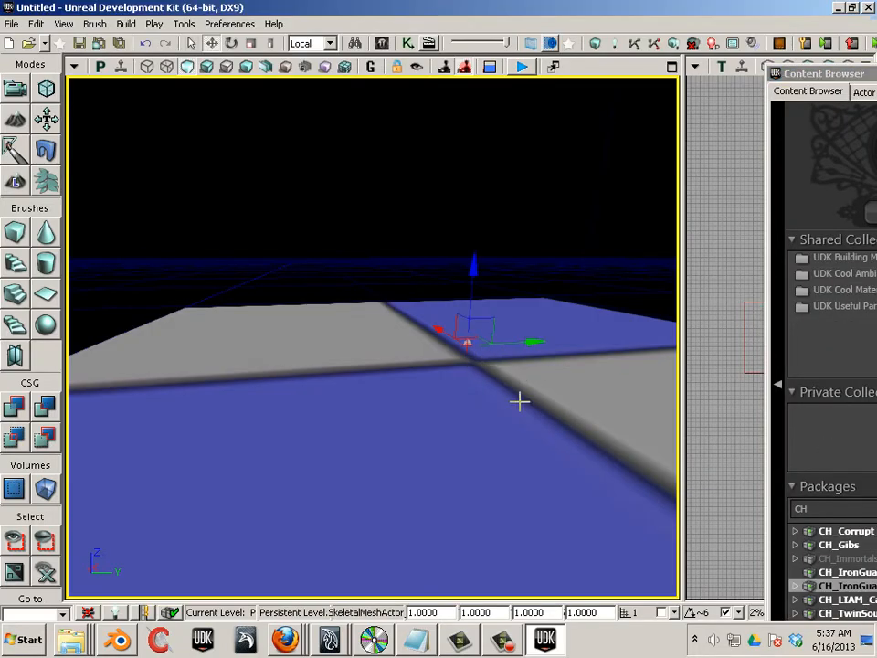
pyautogui.moveTo(520, 401)
pyautogui.mouseDown()
pyautogui.moveTo(544, 358)
pyautogui.moveTo(518, 397)
pyautogui.mouseUp()
pyautogui.press('Home')
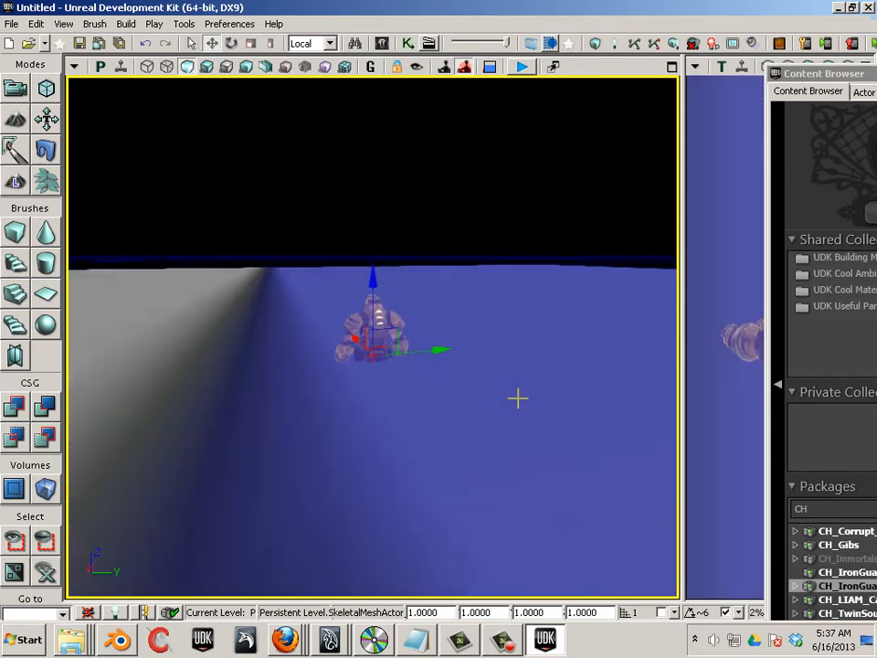
# Raise the Iron Guard character vertically until its feet stand on the terrain surface.
pyautogui.moveTo(372, 260); pyautogui.dragTo(371, 131)
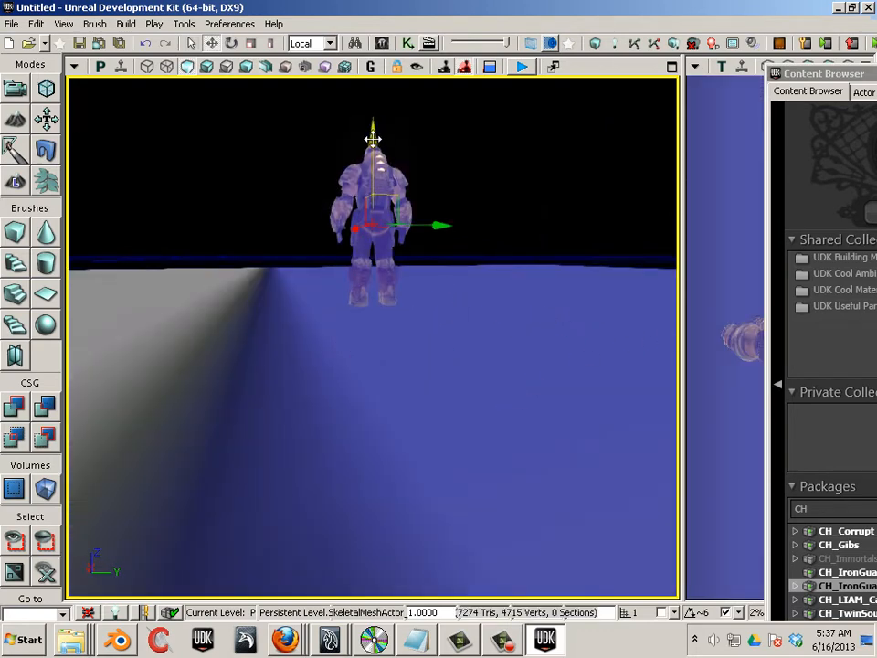
pyautogui.moveTo(373, 138); pyautogui.dragTo(372, 190)
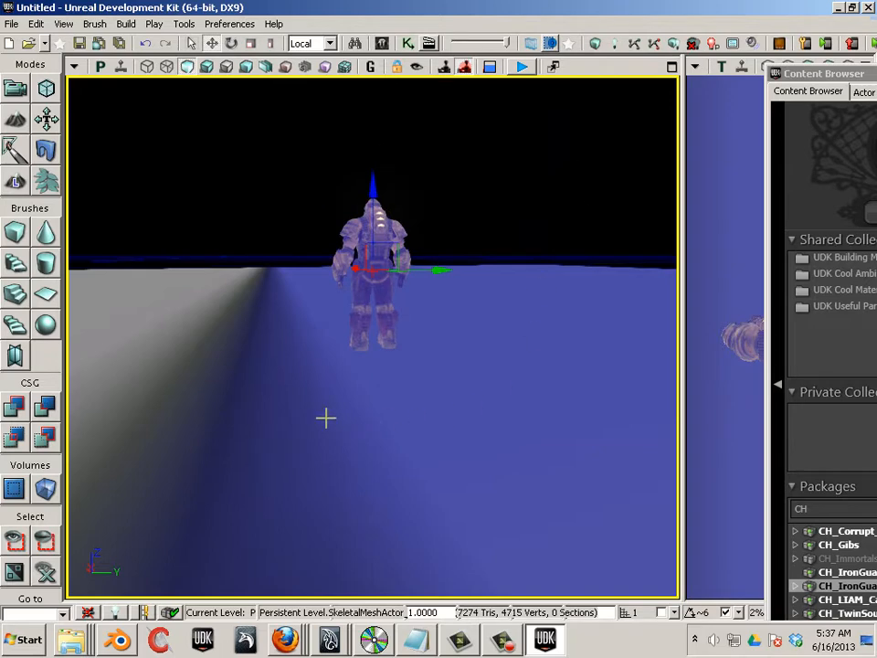
pyautogui.moveTo(326, 418); pyautogui.dragTo(293, 415)
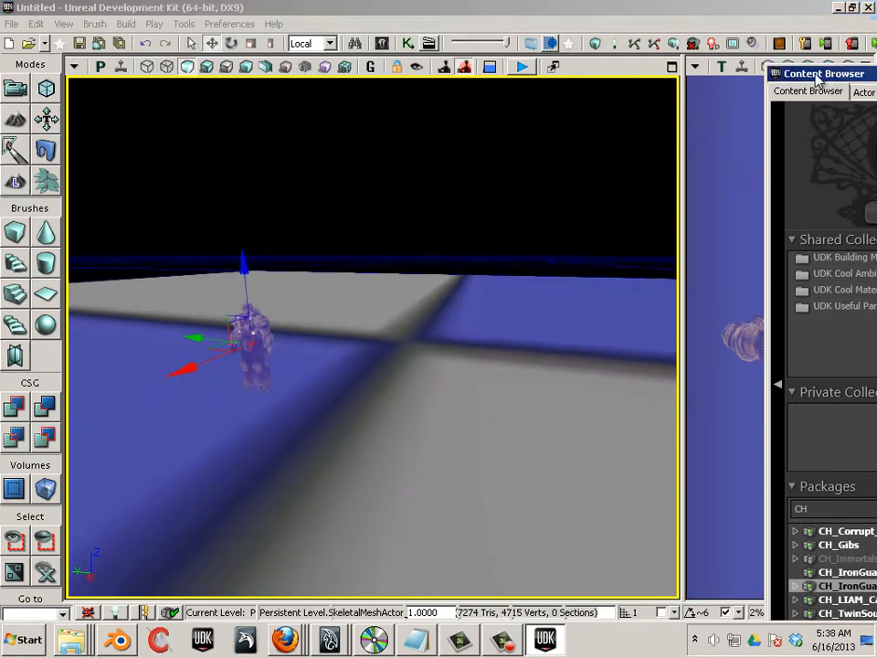
# Choose the DominantDirectionalLight class from the directional lights in the actor classes.
pyautogui.moveTo(834, 77); pyautogui.dragTo(282, 101)
pyautogui.click(330, 94)
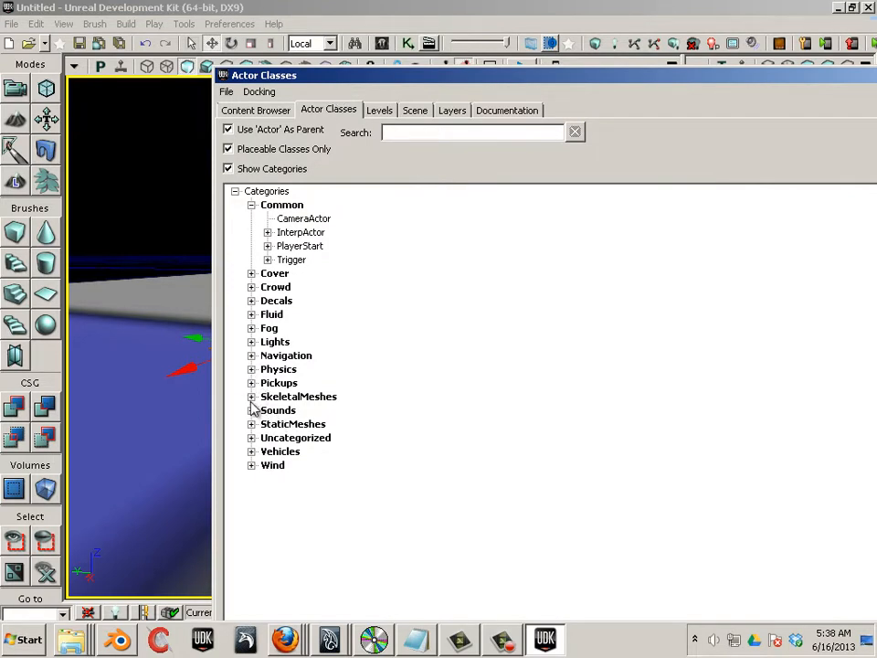
pyautogui.click(252, 341)
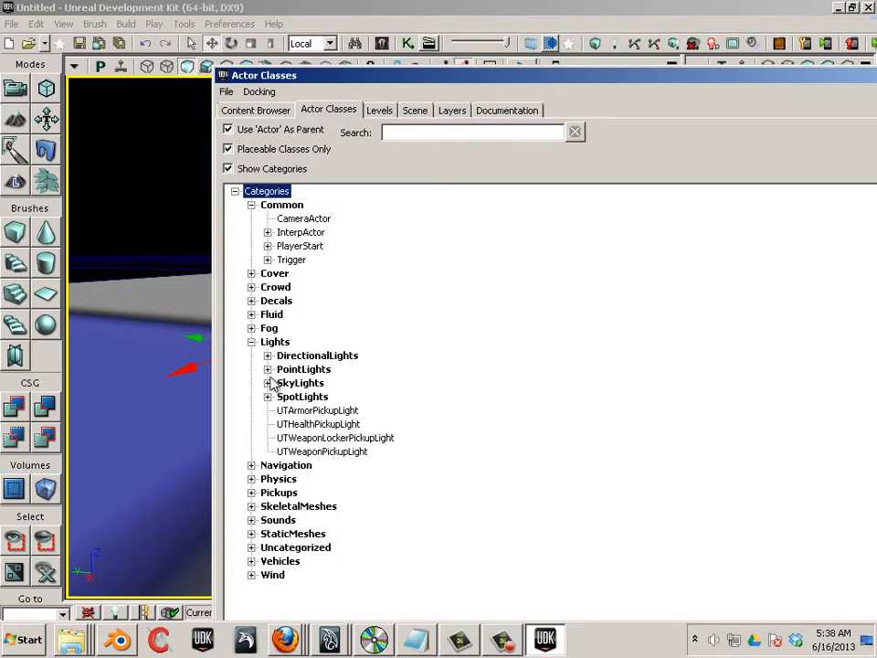
pyautogui.click(268, 355)
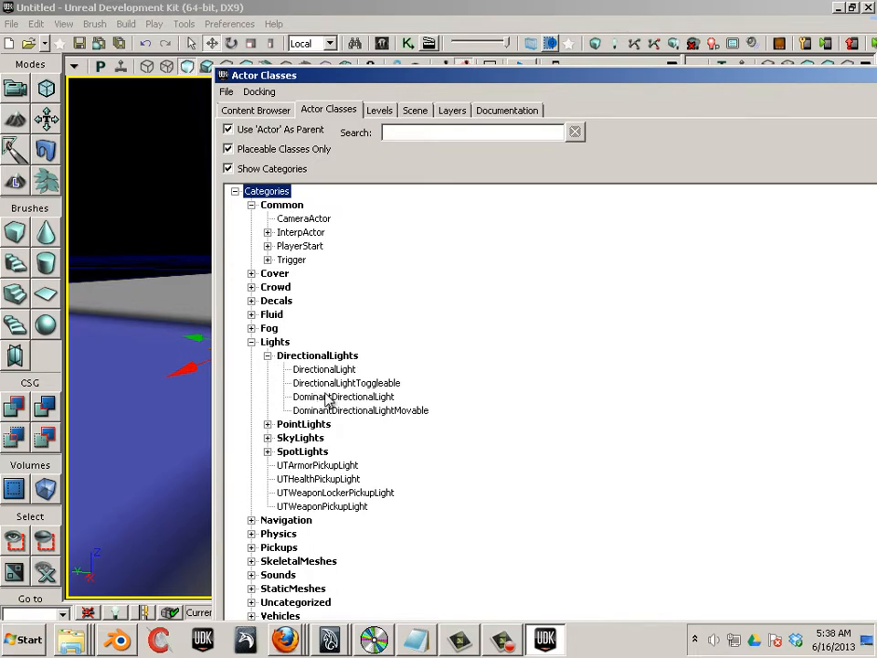
pyautogui.click(329, 397)
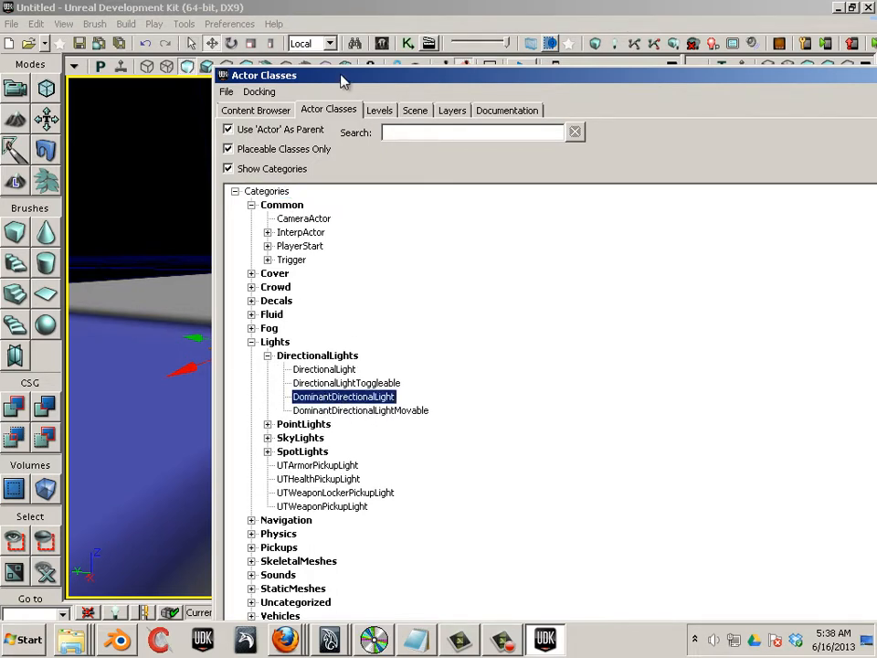
# Place a dominant directional light on the terrain near the Iron Guard character and raise it above the ground.
pyautogui.moveTo(647, 88); pyautogui.dragTo(873, 95)
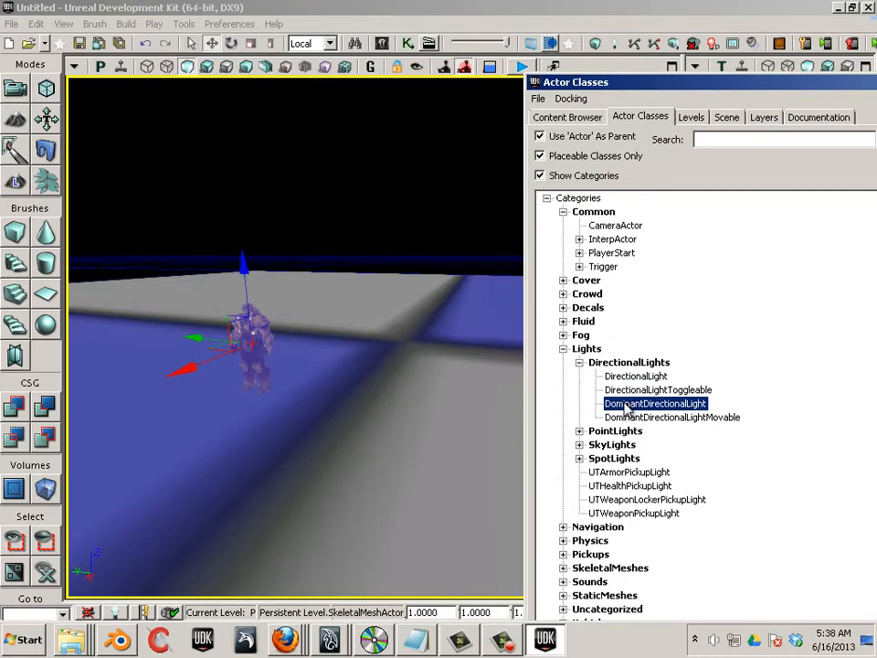
pyautogui.moveTo(365, 366); pyautogui.dragTo(367, 360)
pyautogui.moveTo(358, 420); pyautogui.dragTo(352, 307)
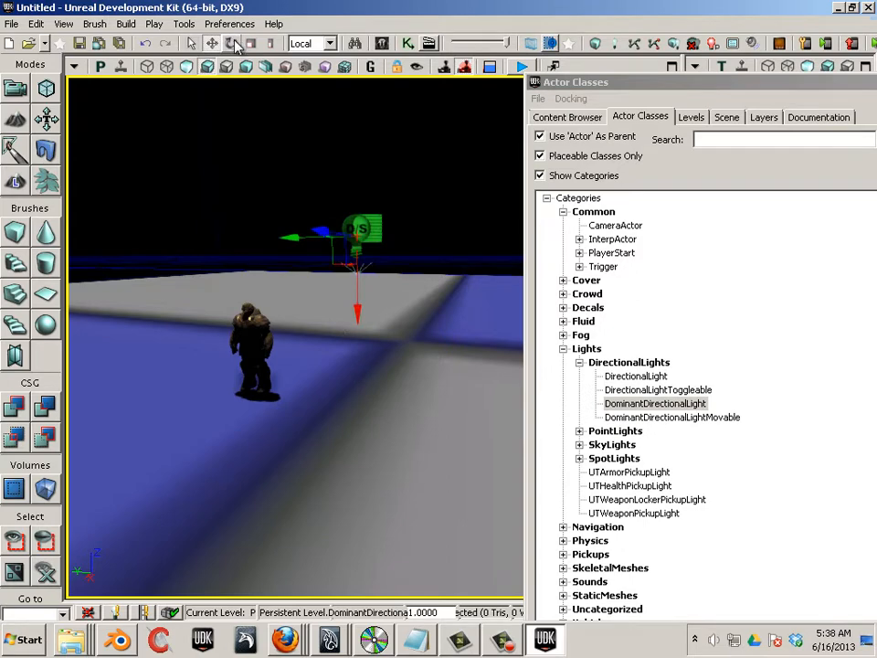
# Rotate the dominant directional light so the Iron Guard's shadow falls at an angle across the terrain.
pyautogui.click(233, 43)
pyautogui.moveTo(317, 264); pyautogui.dragTo(169, 177)
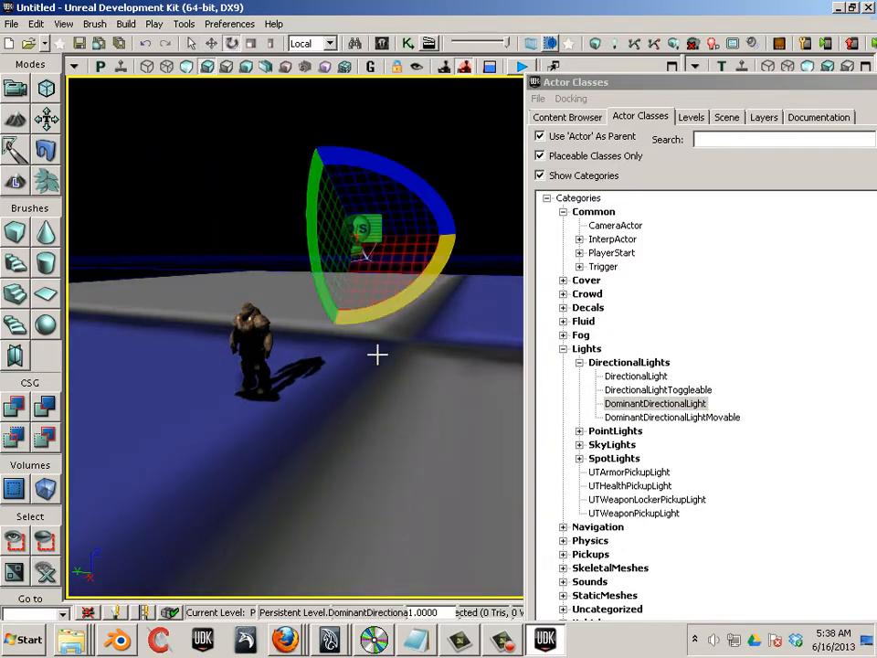
pyautogui.moveTo(335, 429)
pyautogui.mouseDown()
pyautogui.moveTo(369, 454)
pyautogui.moveTo(368, 439)
pyautogui.moveTo(355, 447)
pyautogui.moveTo(347, 434)
pyautogui.mouseUp()
pyautogui.moveTo(267, 424); pyautogui.dragTo(513, 460)
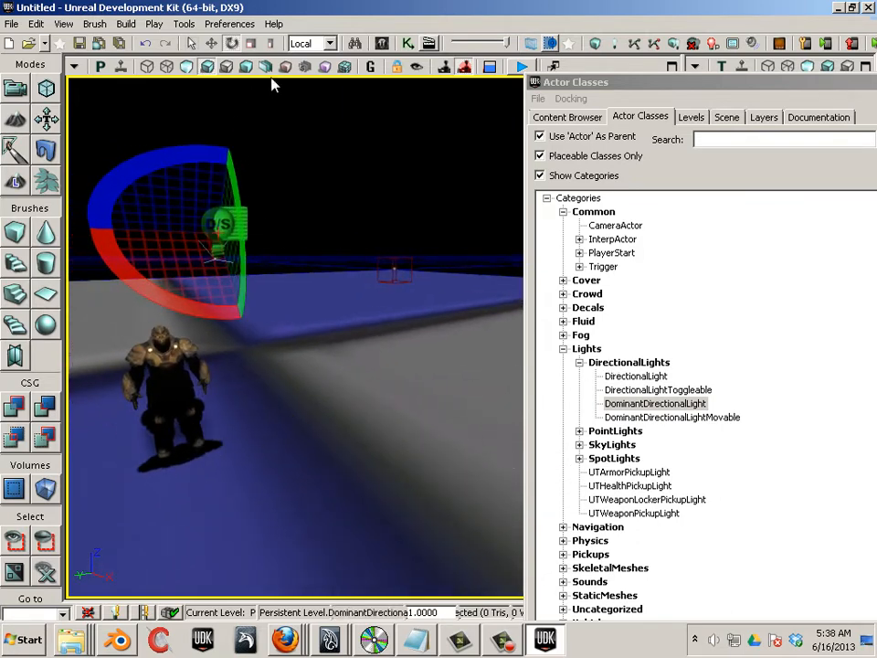
# Start importing the window_1 FBX file from the WIP/steampunkbuilding1 folder through the Content Browser.
pyautogui.click(383, 43)
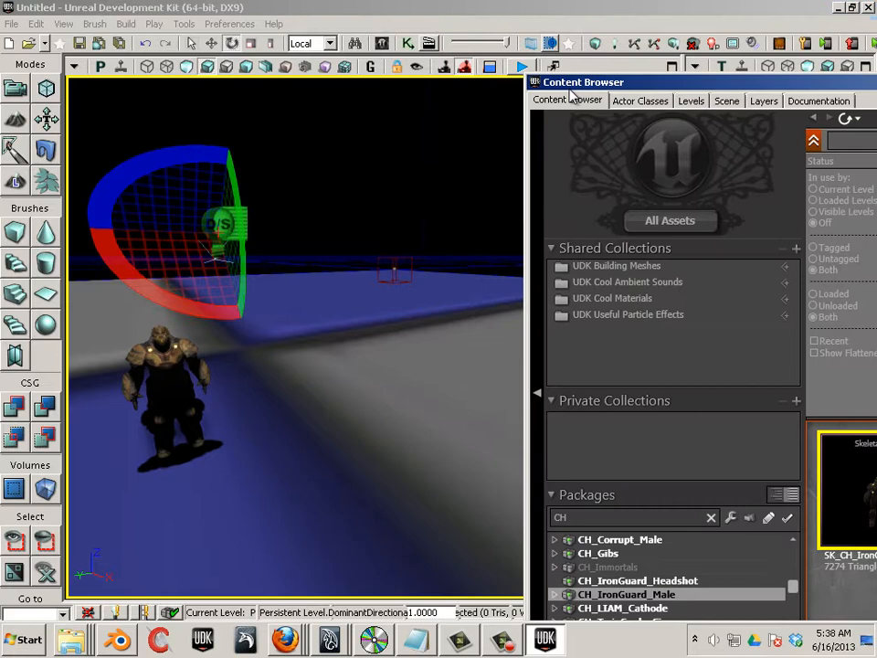
pyautogui.doubleClick(644, 82)
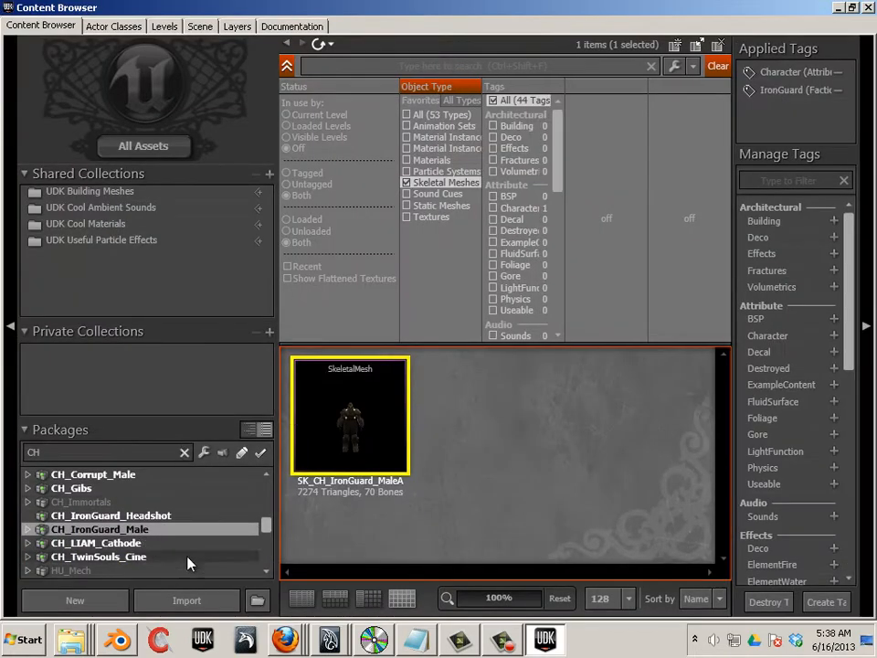
pyautogui.moveTo(266, 525); pyautogui.dragTo(263, 473)
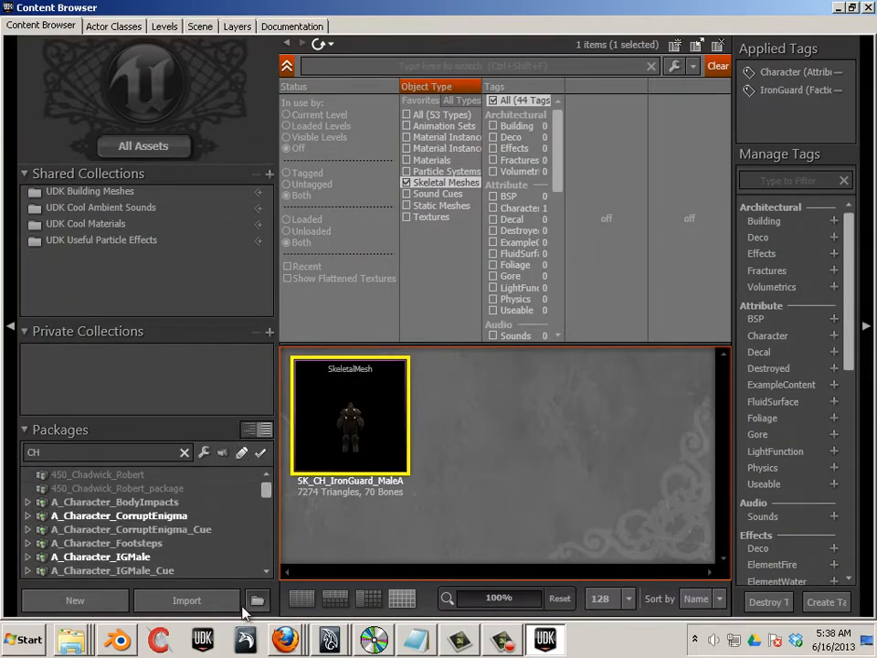
pyautogui.click(186, 600)
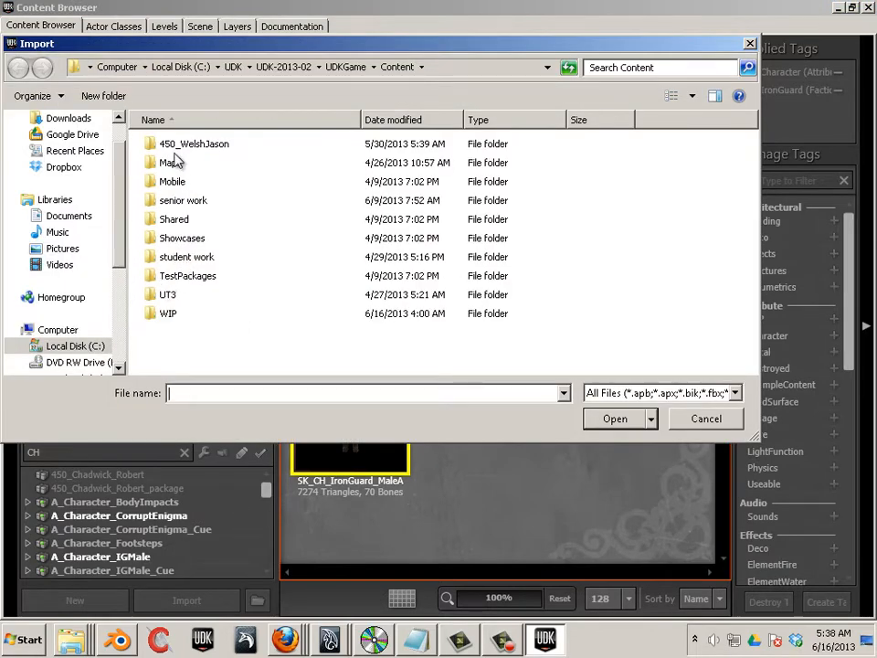
pyautogui.doubleClick(169, 313)
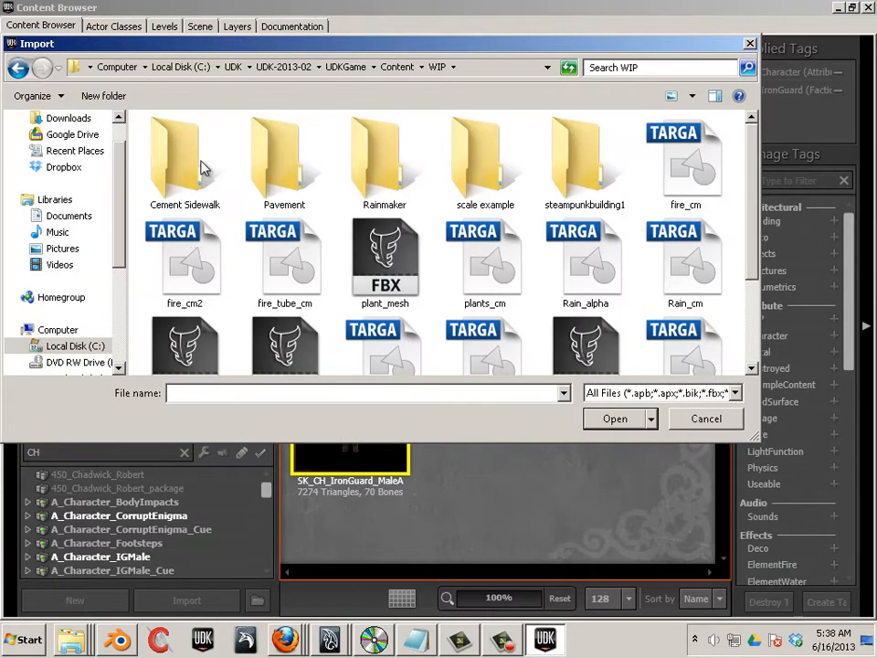
pyautogui.doubleClick(585, 175)
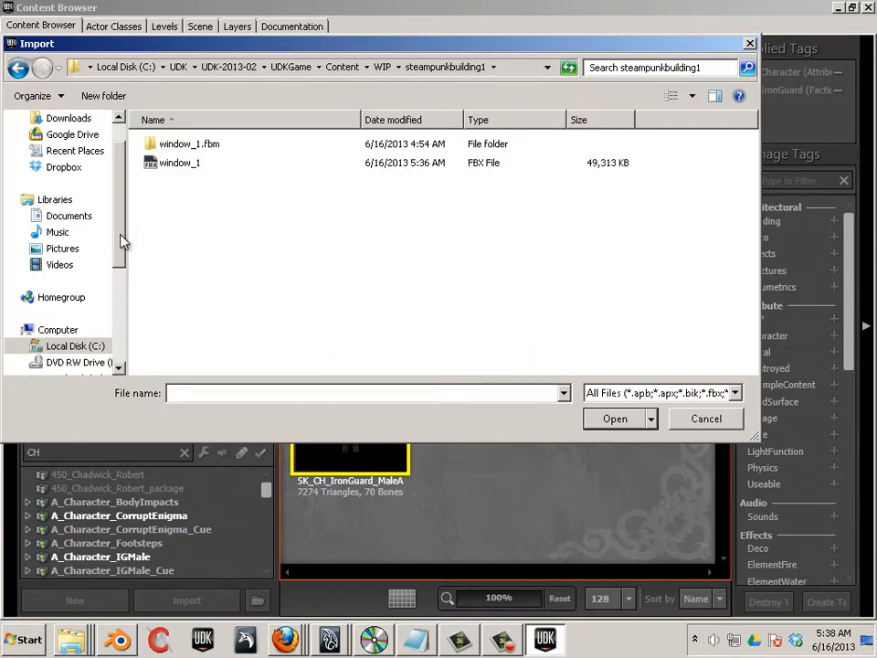
pyautogui.click(182, 166)
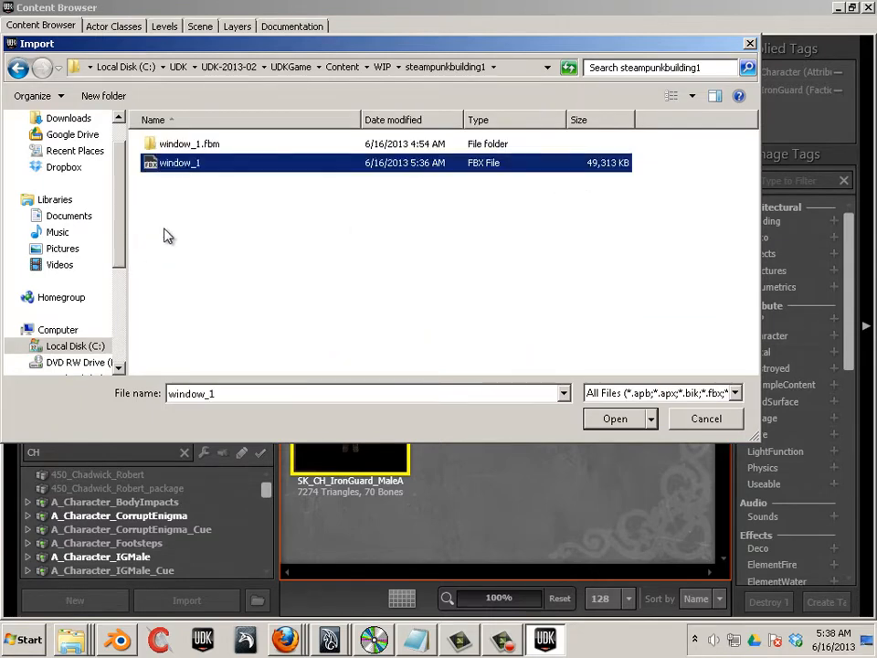
pyautogui.doubleClick(178, 173)
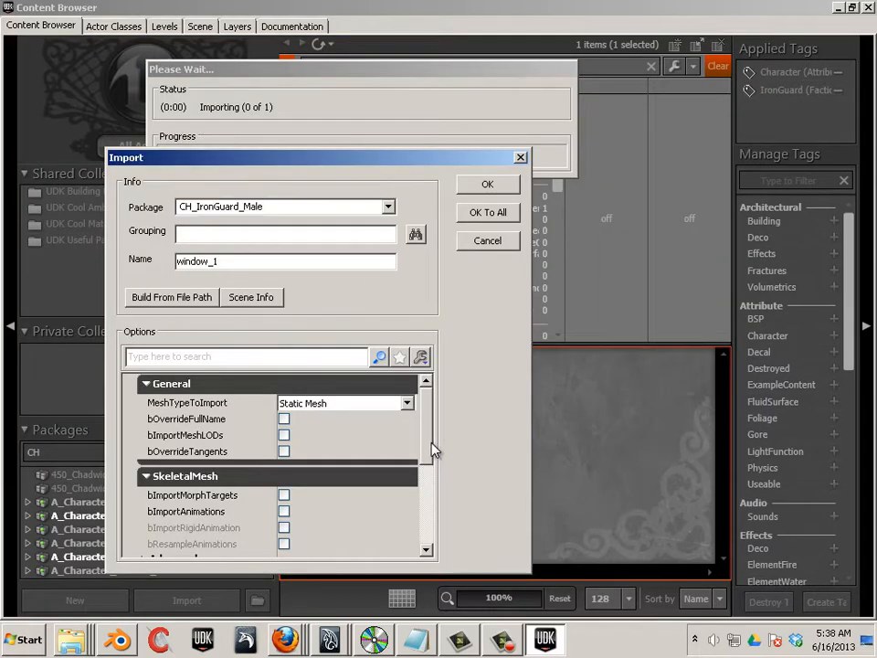
# Import window_1 as a static mesh with its materials and textures into a package named 01_steampunk_building.
pyautogui.moveTo(427, 450); pyautogui.dragTo(429, 546)
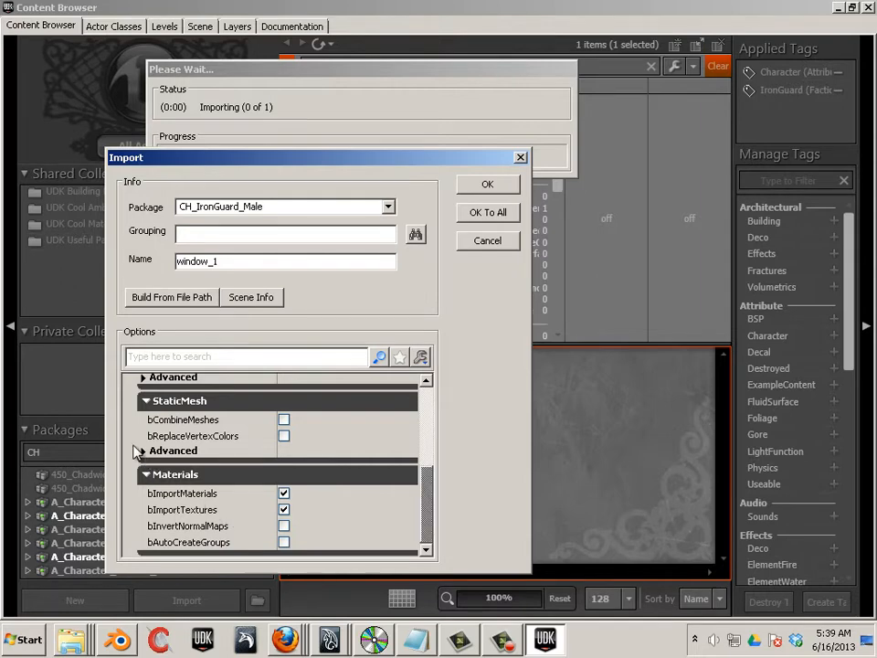
pyautogui.scroll(10, 432, 507)
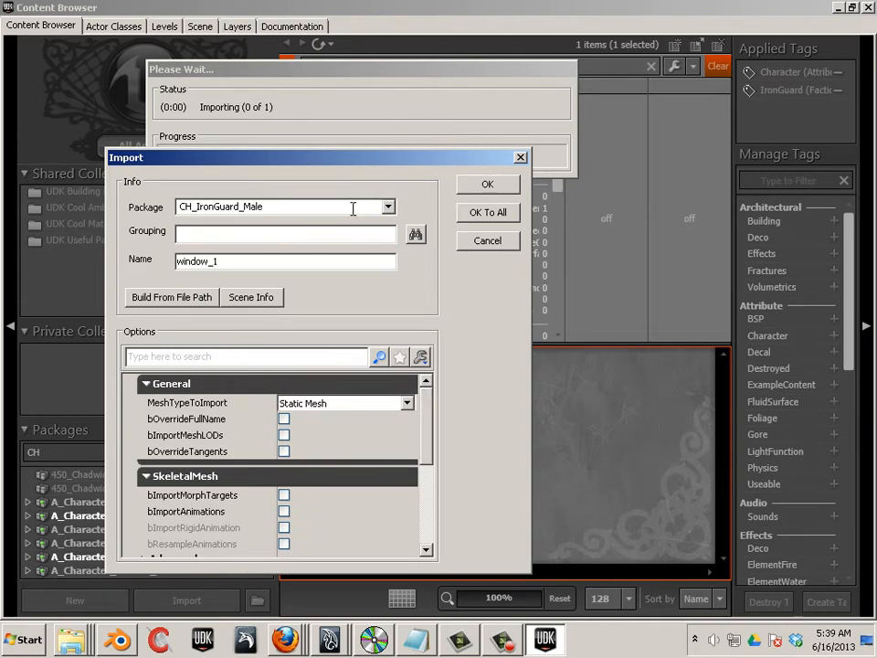
pyautogui.doubleClick(289, 207)
pyautogui.write('01_steampunk_')
pyautogui.write('building')
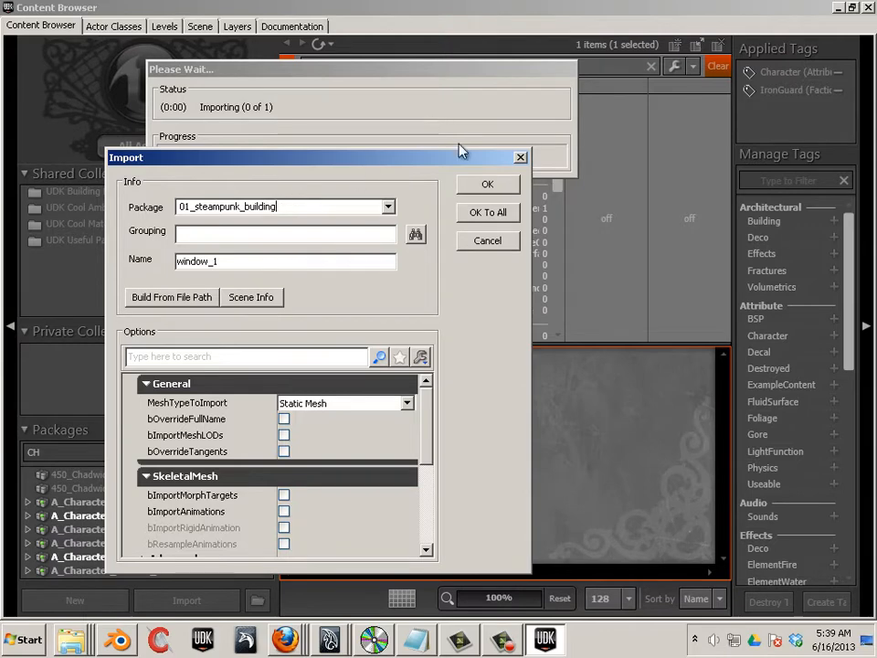
pyautogui.click(471, 189)
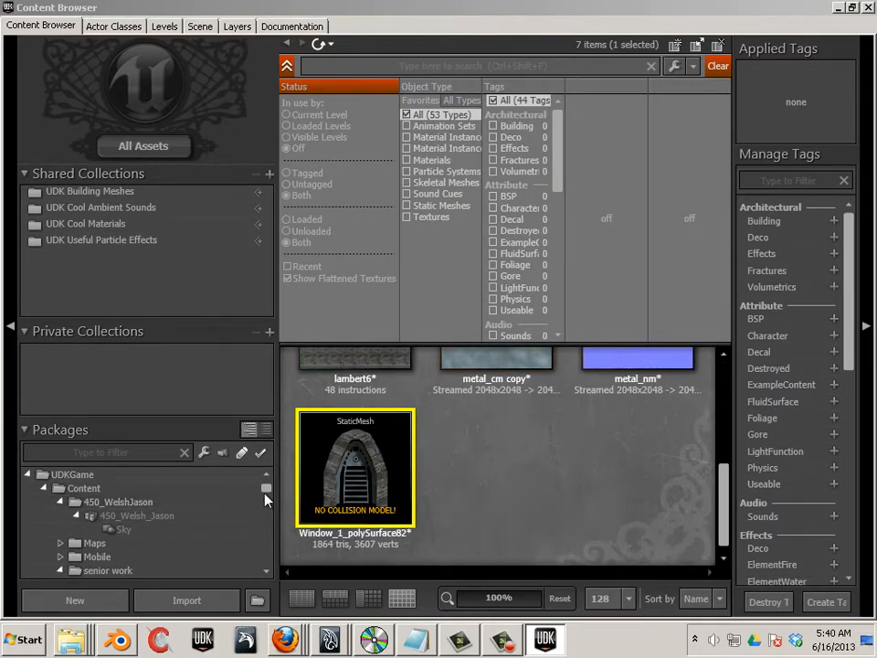
# Look through the imported assets and place the window static mesh on the terrain beside the Iron Guard character.
pyautogui.click(469, 519)
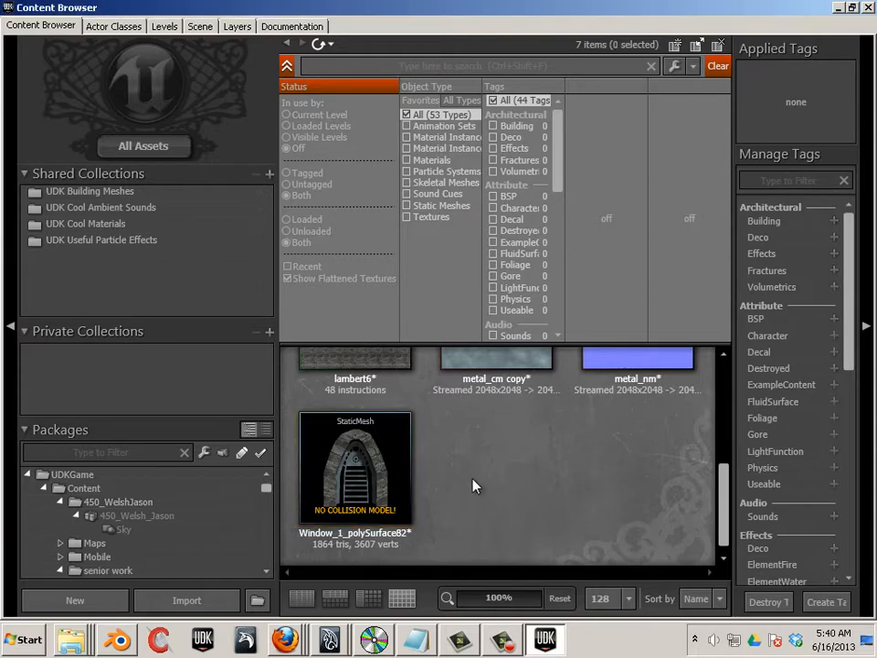
pyautogui.scroll(4, 493, 411)
pyautogui.scroll(-6, 493, 448)
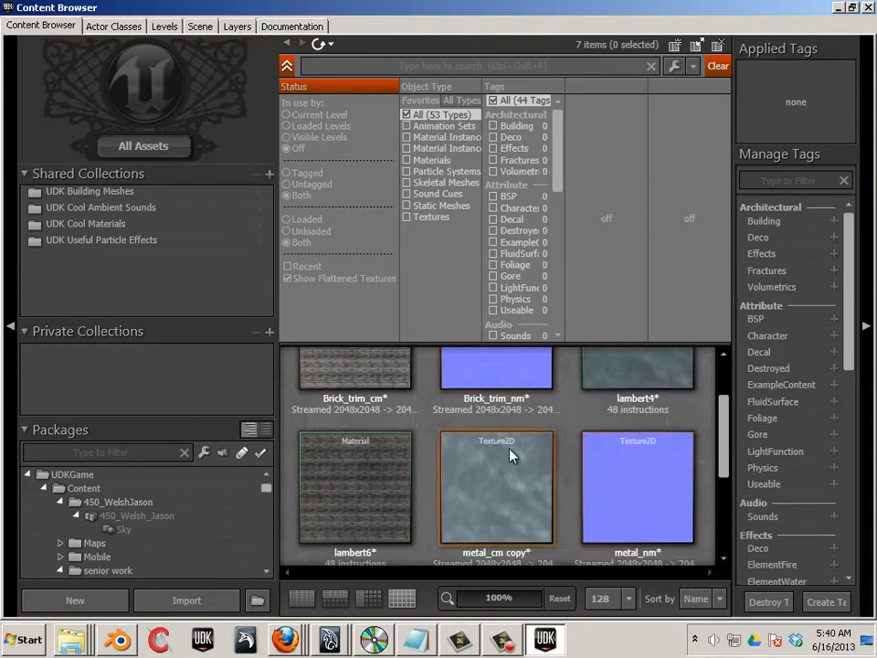
pyautogui.click(387, 468)
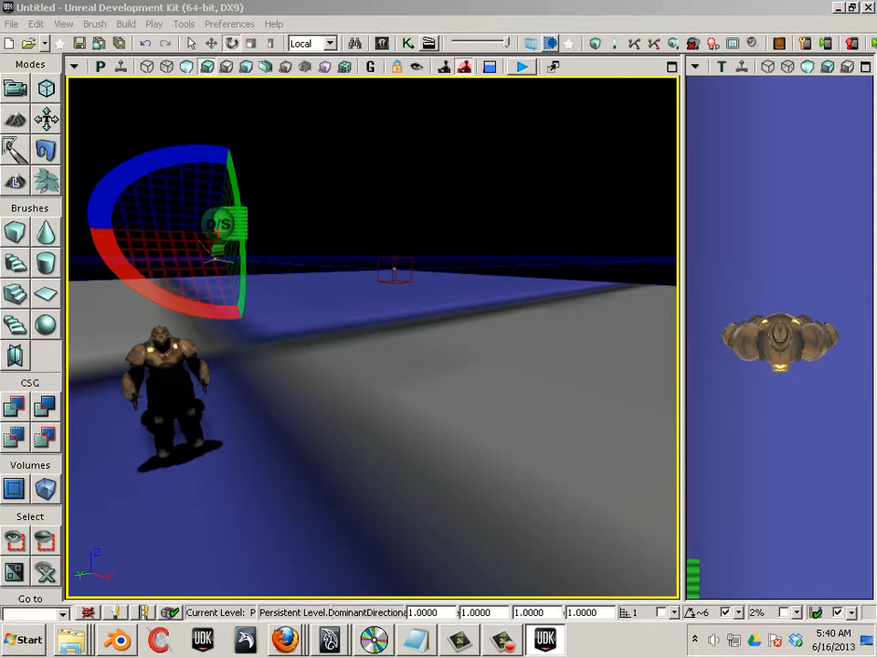
pyautogui.moveTo(270, 394); pyautogui.dragTo(275, 384)
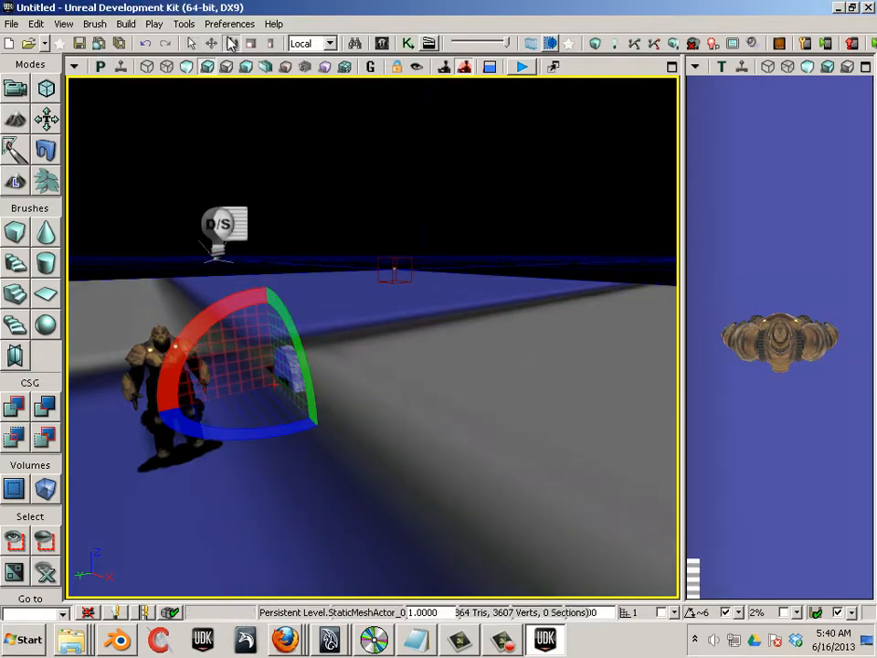
# Raise the window mesh out of the terrain and slide it along its X axis to stand beside the character.
pyautogui.press('w')
pyautogui.moveTo(261, 292)
pyautogui.mouseDown()
pyautogui.moveTo(255, 261)
pyautogui.moveTo(254, 283)
pyautogui.mouseUp()
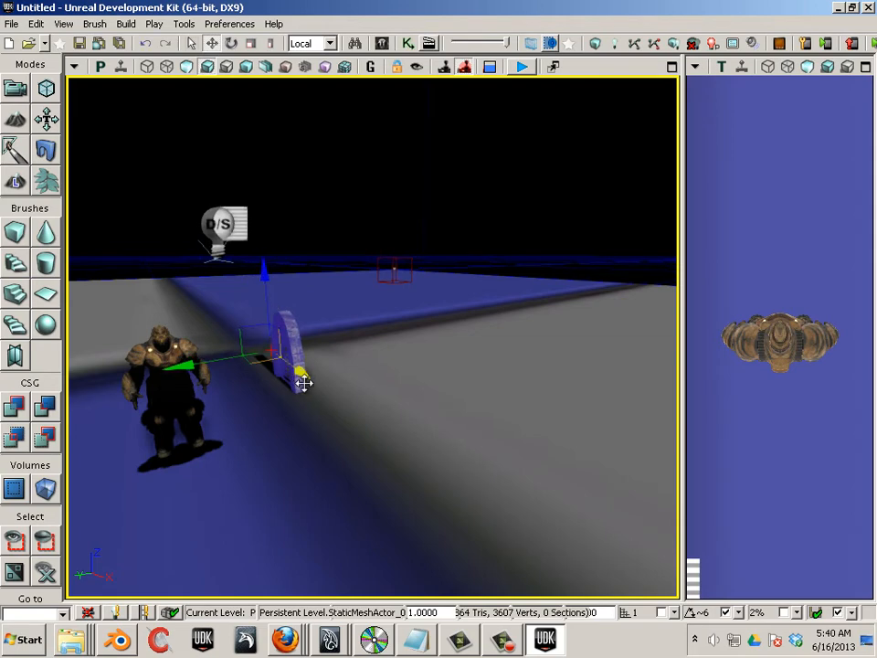
pyautogui.moveTo(304, 382); pyautogui.dragTo(381, 457)
pyautogui.moveTo(246, 405); pyautogui.dragTo(175, 454)
pyautogui.moveTo(358, 450)
pyautogui.mouseDown()
pyautogui.moveTo(362, 442)
pyautogui.moveTo(360, 452)
pyautogui.mouseUp()
pyautogui.moveTo(360, 452); pyautogui.dragTo(360, 454, button='middle')
pyautogui.moveTo(360, 454); pyautogui.dragTo(310, 438)
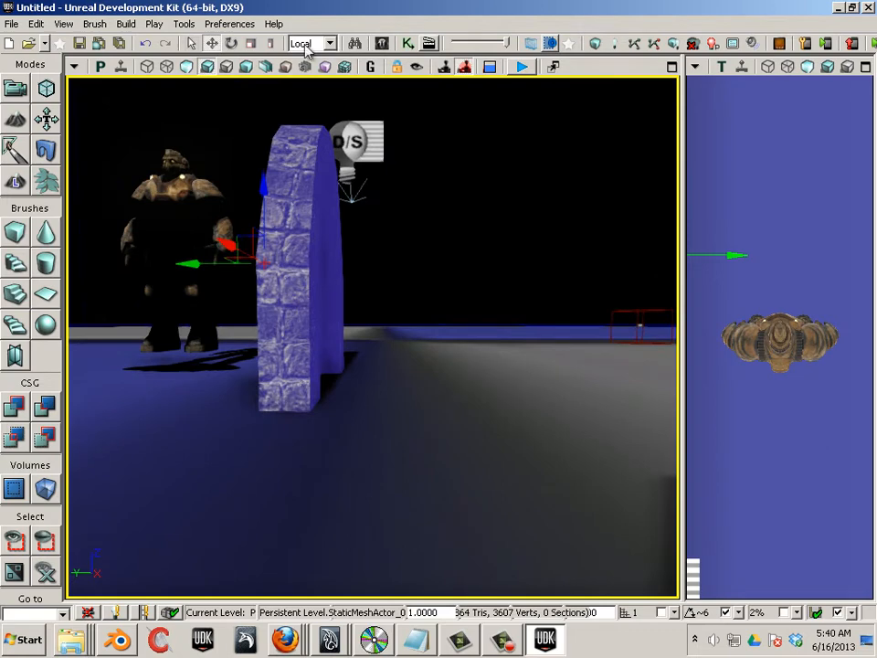
# Rotate the window mesh about its vertical axis so its front faces the same way as the character.
pyautogui.click(229, 44)
pyautogui.moveTo(296, 251); pyautogui.dragTo(674, 283)
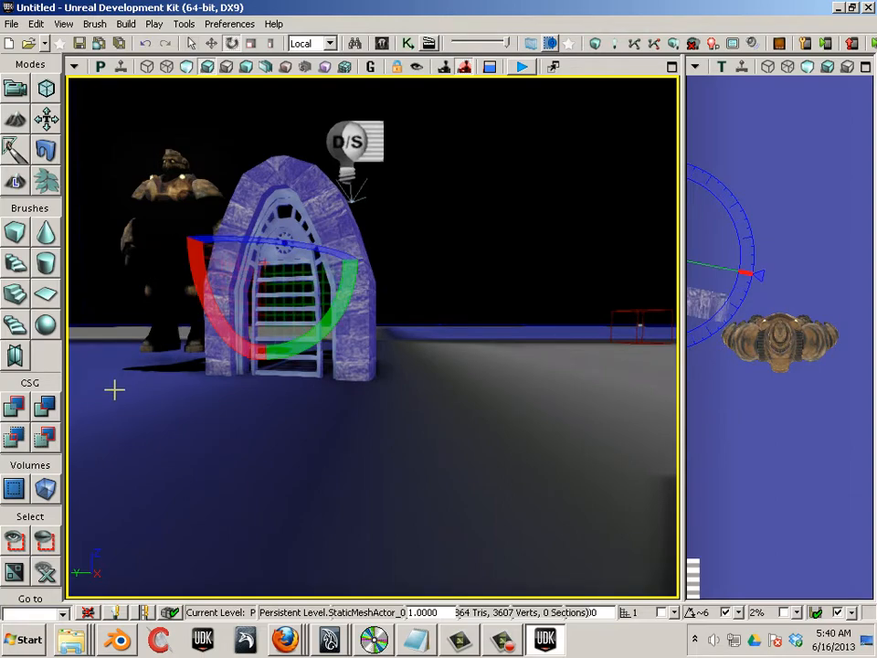
pyautogui.moveTo(114, 390); pyautogui.dragTo(176, 393)
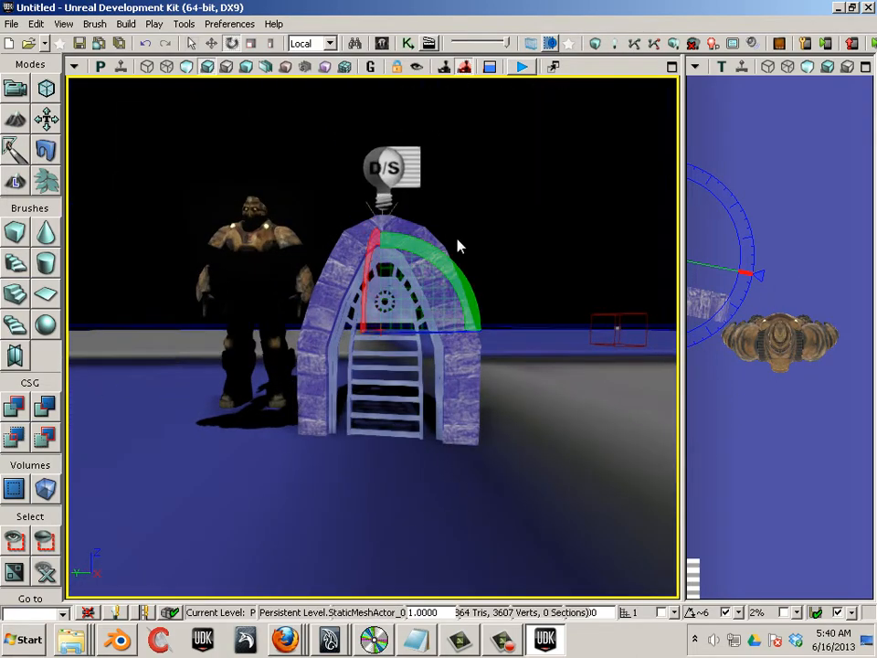
# Try raising the window mesh vertically beside the character and undo that move.
pyautogui.click(211, 43)
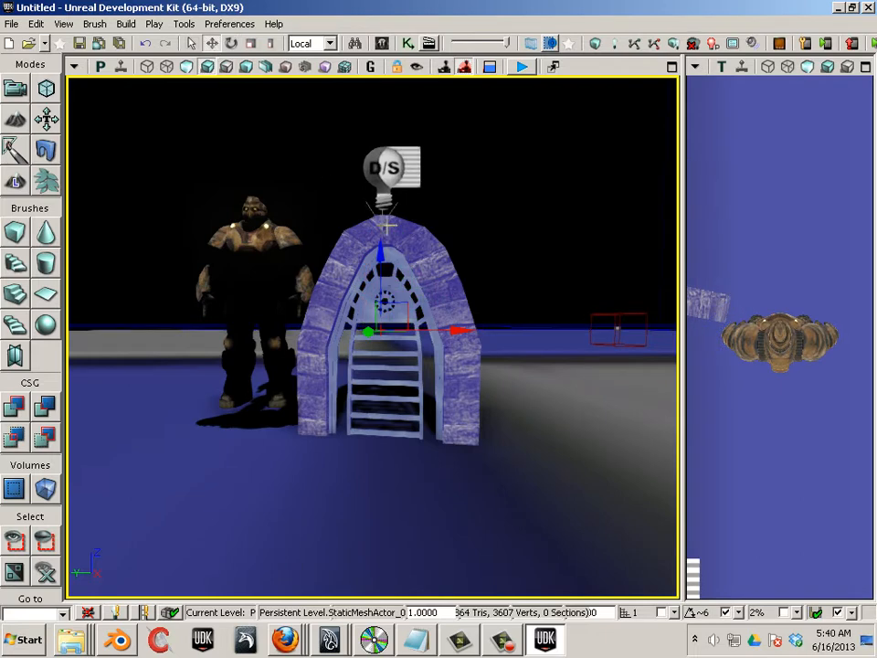
pyautogui.moveTo(389, 225); pyautogui.dragTo(368, 196)
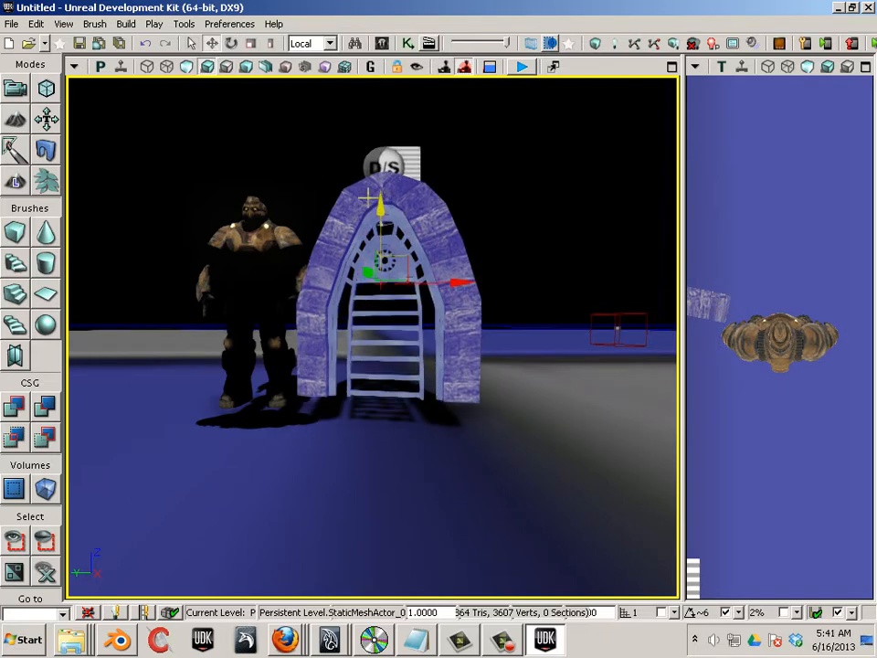
pyautogui.hotkey('ctrl', 'z')
# Move the Iron Guard character sideways along its Y axis, farther from the window mesh.
pyautogui.scroll(3, 222, 357)
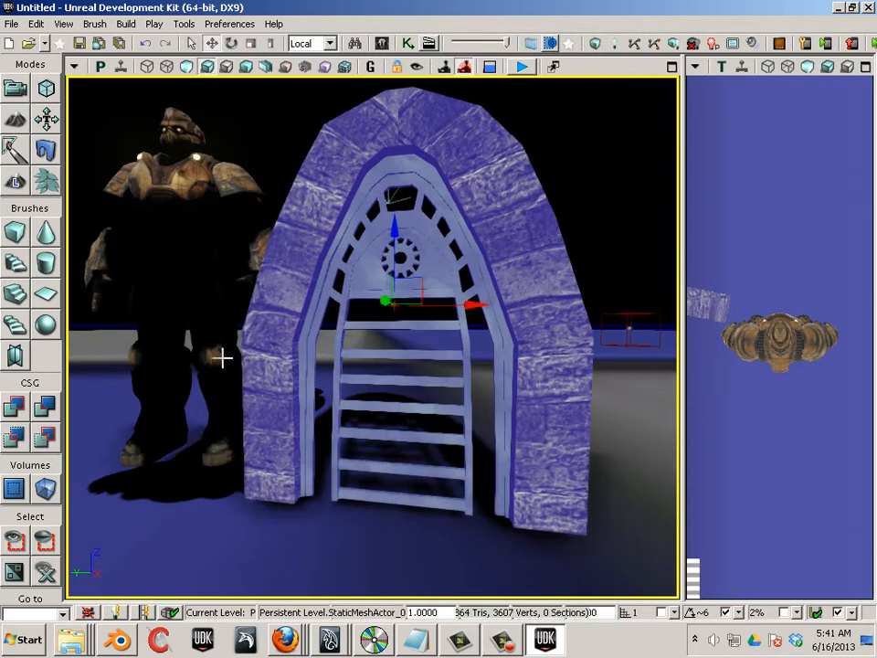
pyautogui.click(201, 313)
pyautogui.moveTo(115, 274); pyautogui.dragTo(20, 265)
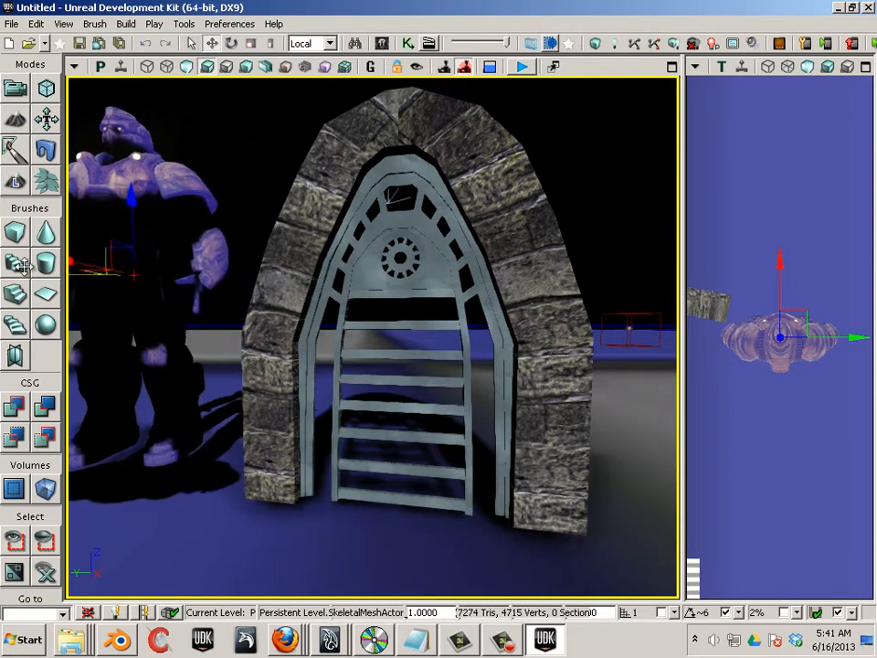
pyautogui.scroll(-10, 326, 375)
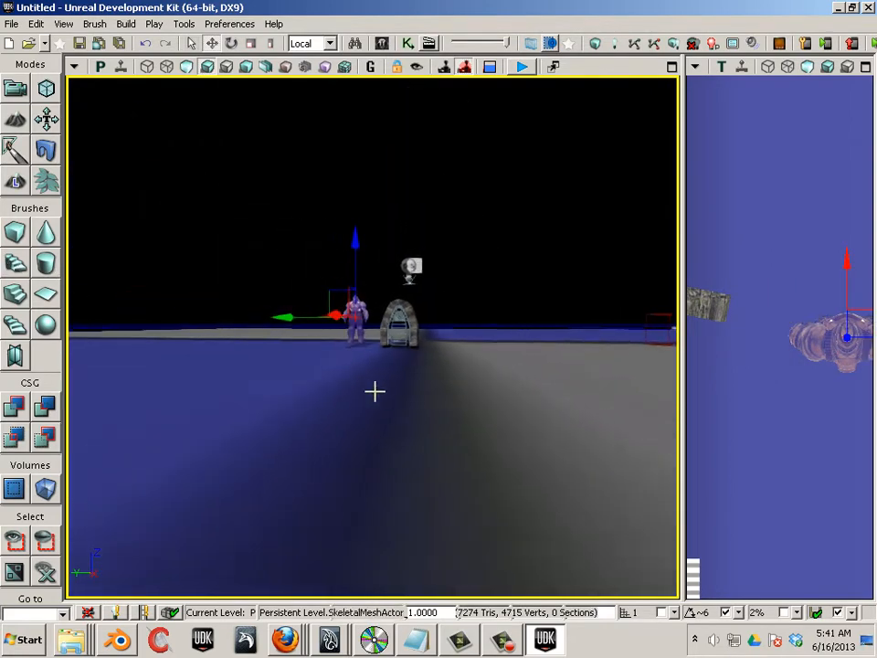
pyautogui.scroll(5, 402, 375)
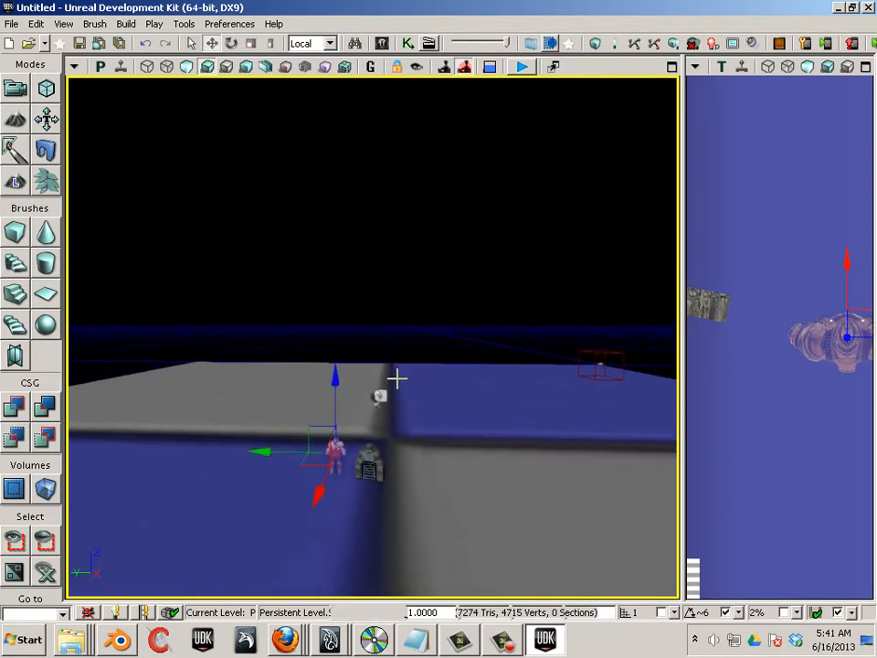
pyautogui.scroll(1, 396, 378)
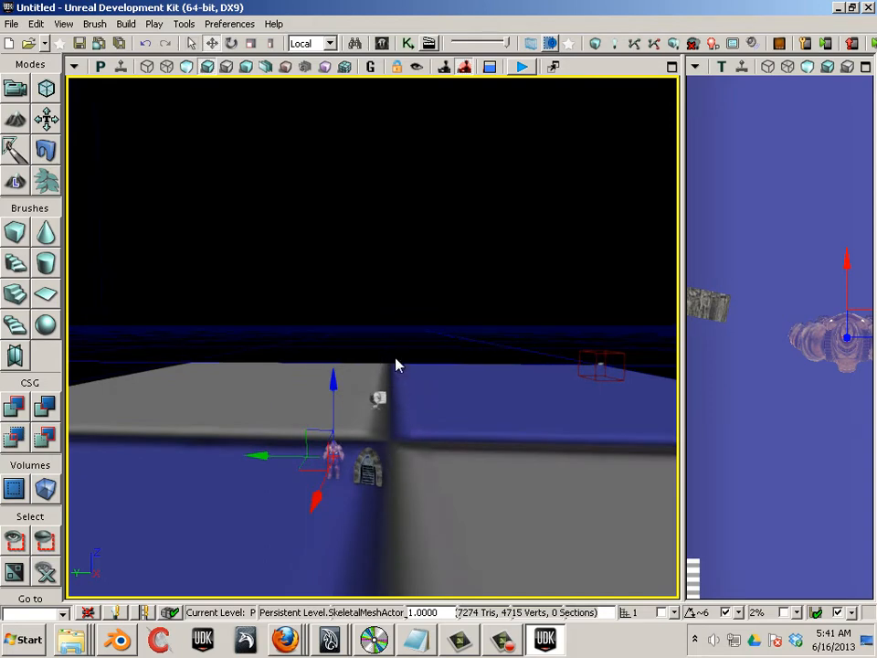
# Open the Window_1_polySurface82 static mesh in its mesh editor, enlarge the preview and inspect the model.
pyautogui.scroll(10, 395, 365)
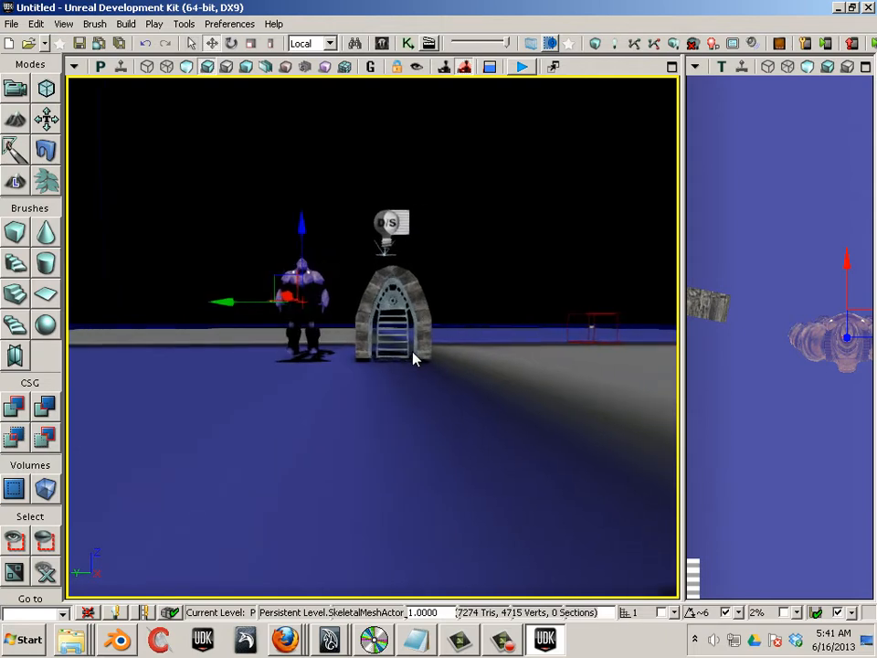
pyautogui.scroll(10, 413, 359)
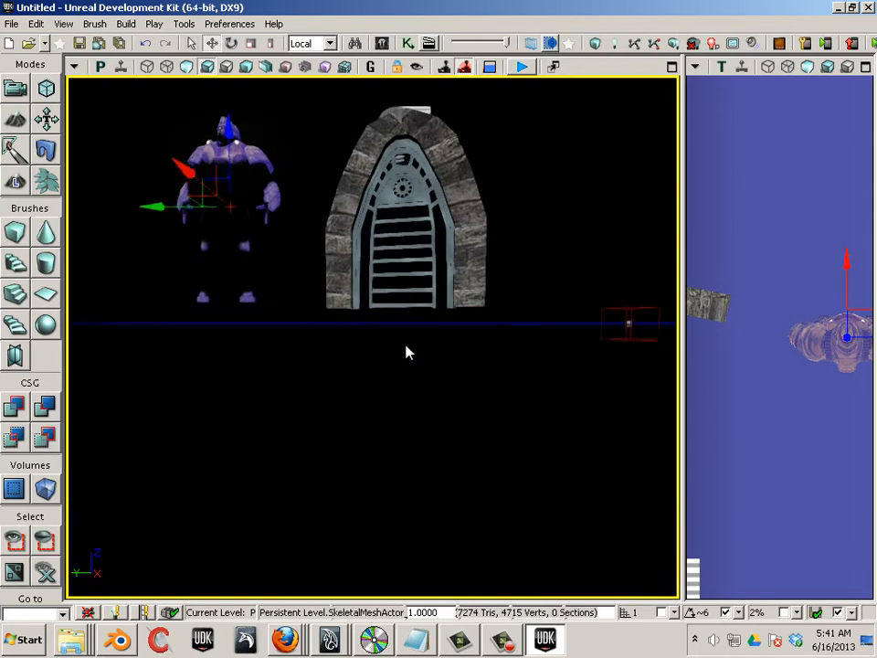
pyautogui.scroll(4, 405, 345)
pyautogui.moveTo(406, 346); pyautogui.dragTo(406, 274, button='middle')
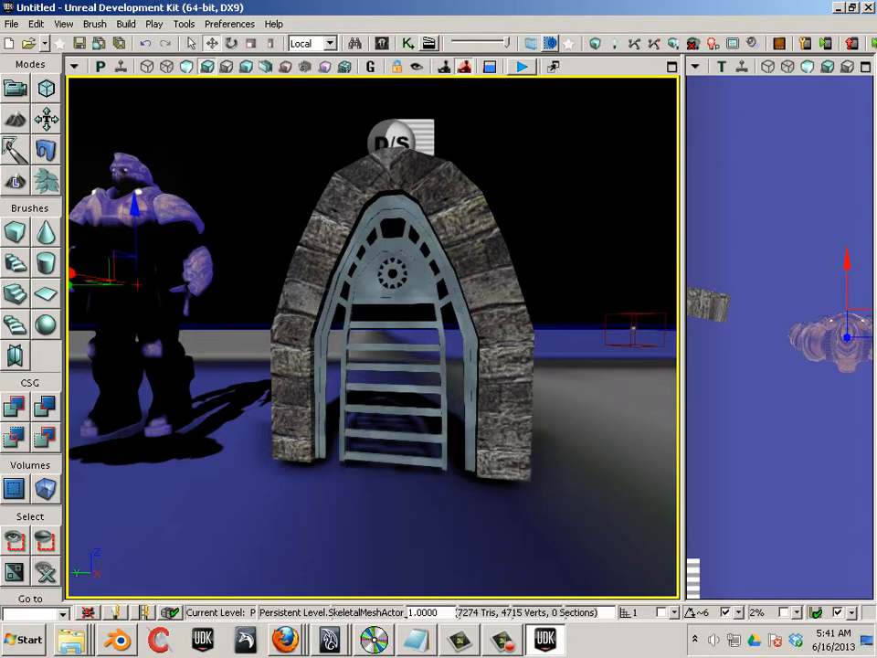
pyautogui.hotkey('ctrl', 'shift', 'f')
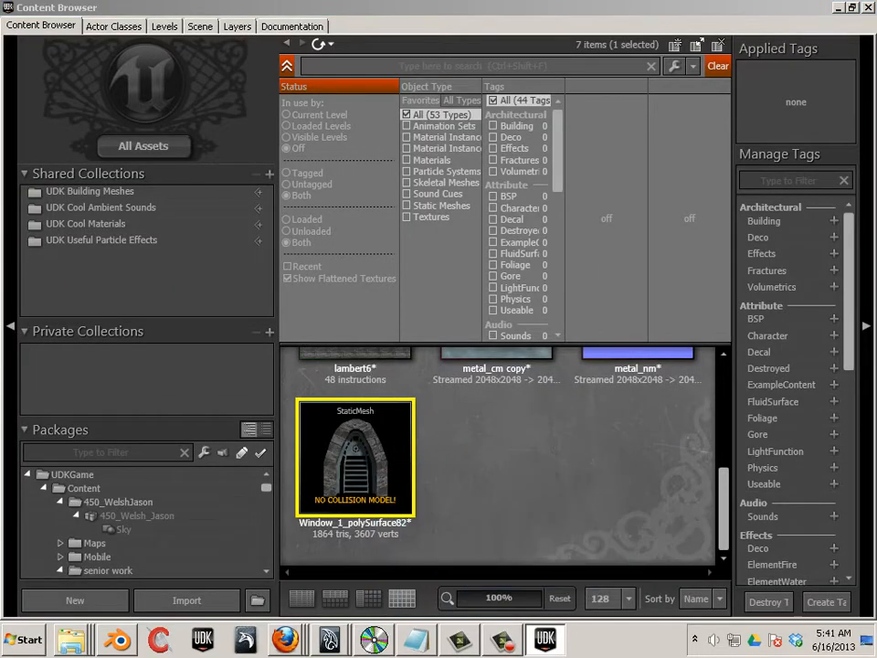
pyautogui.doubleClick(356, 456)
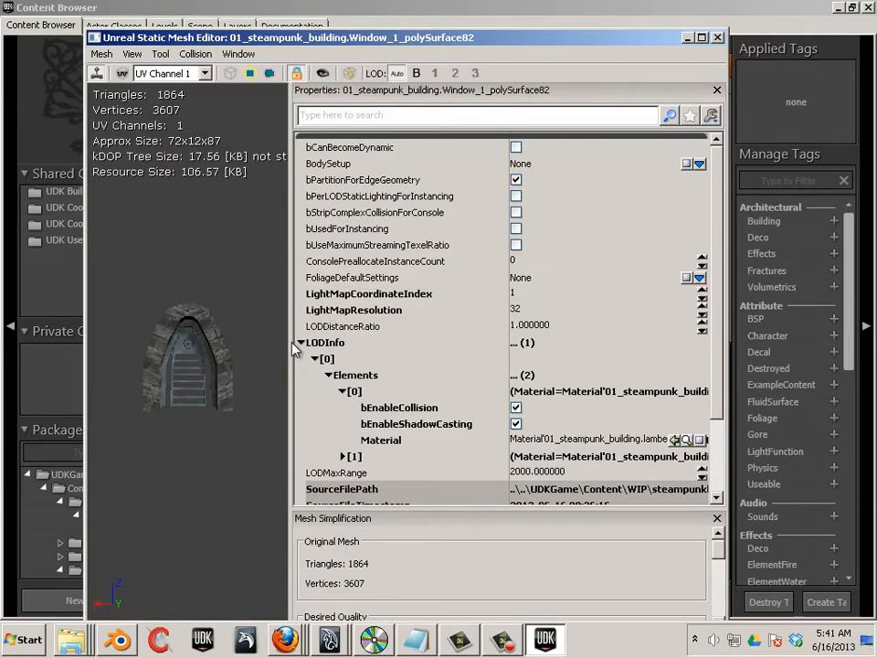
pyautogui.moveTo(294, 347); pyautogui.dragTo(564, 301)
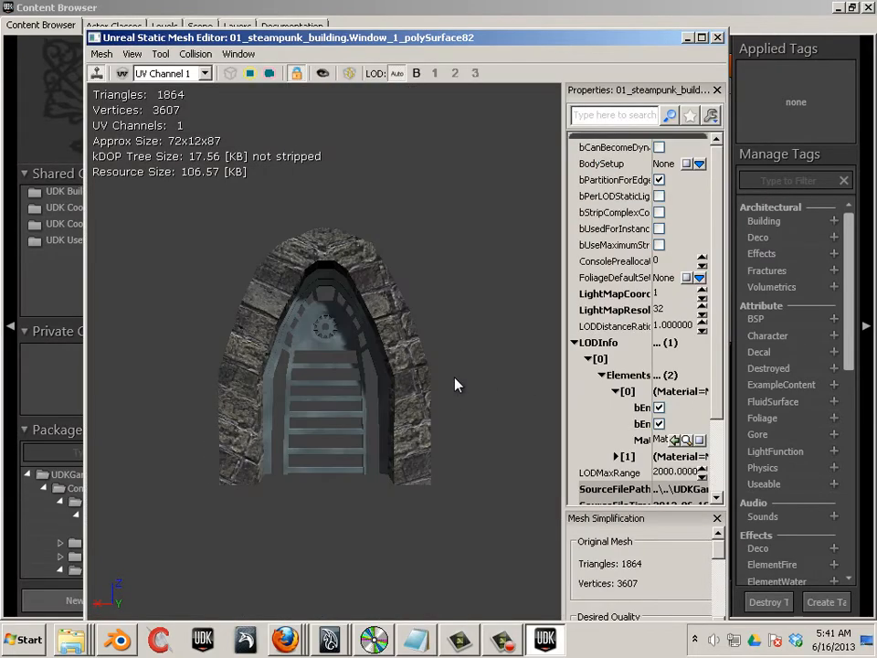
pyautogui.moveTo(455, 384); pyautogui.dragTo(538, 339)
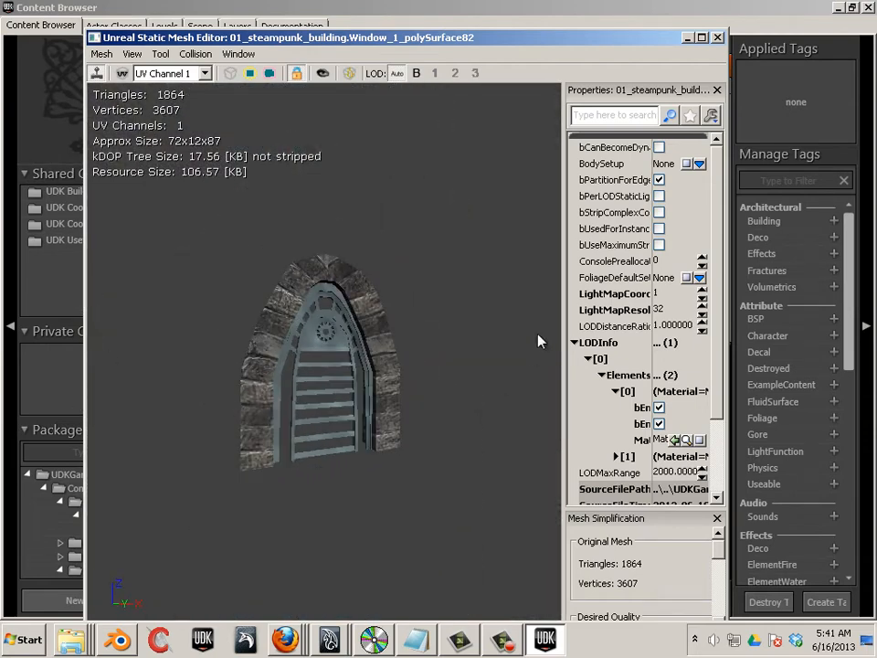
# Display the window mesh's UV layout overlay for UV Channel 0 and fit the whole layout in the preview.
pyautogui.click(205, 74)
pyautogui.click(195, 87)
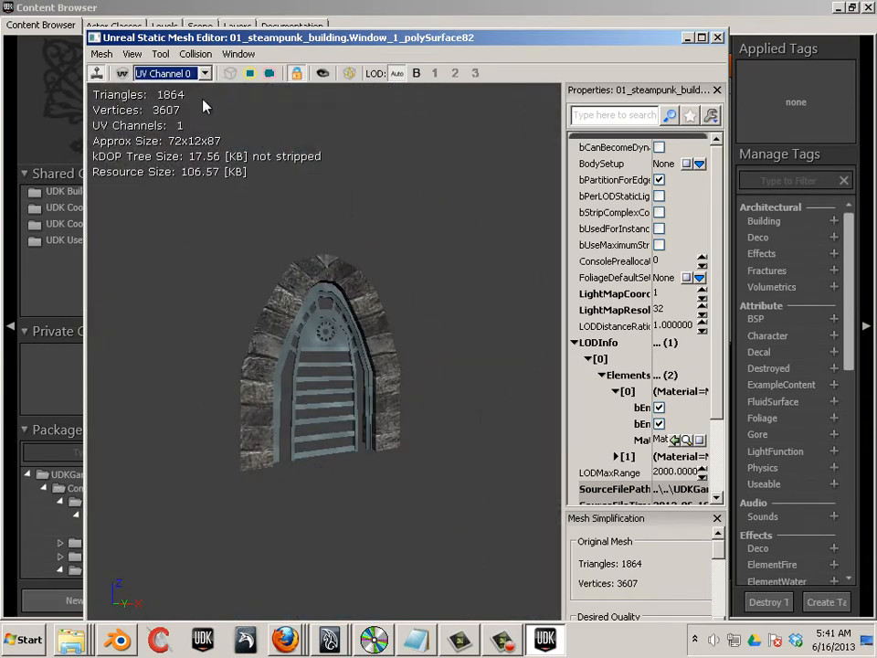
pyautogui.click(123, 74)
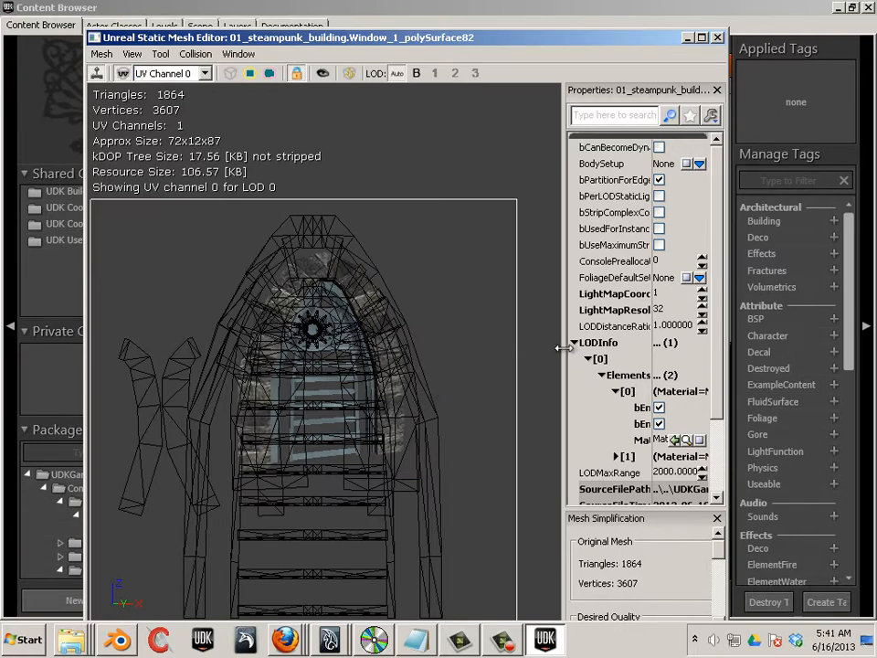
pyautogui.moveTo(564, 346); pyautogui.dragTo(502, 352)
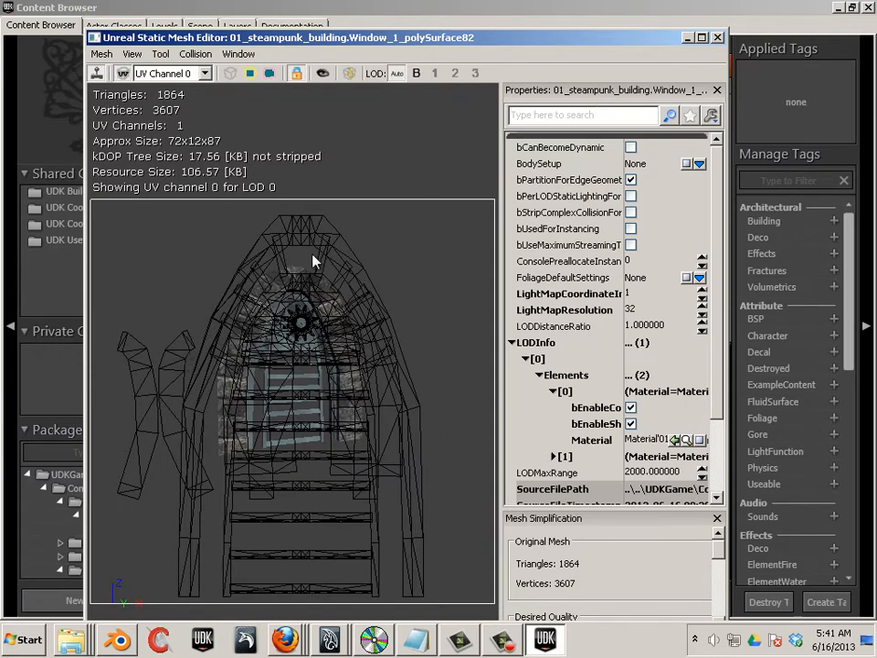
pyautogui.moveTo(384, 41); pyautogui.dragTo(653, 41)
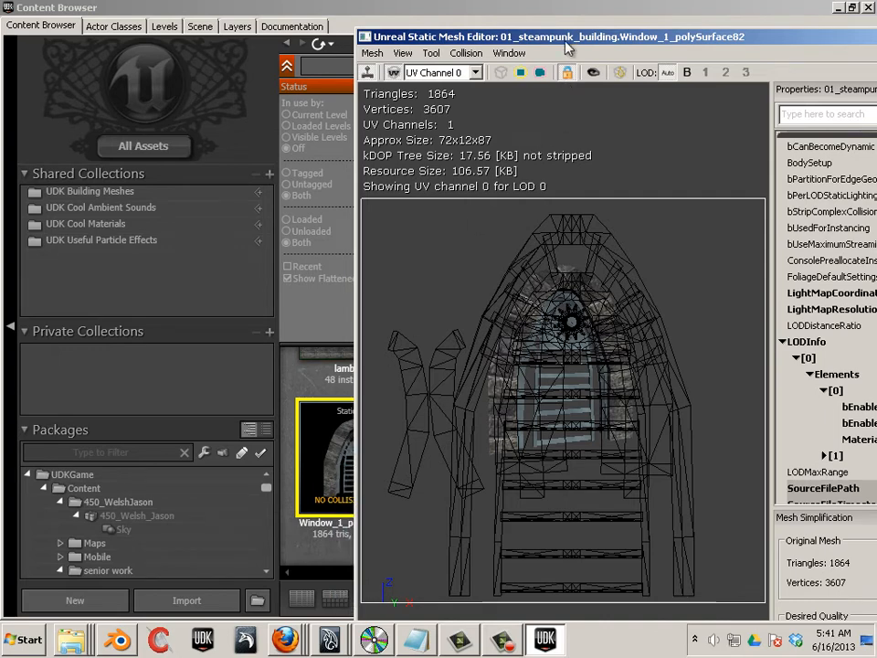
pyautogui.moveTo(425, 36); pyautogui.dragTo(236, 11)
# Generate new unique UVs for the window mesh's LOD 0 into UV channel 1 with maximum stretching 0.5 and chart spacing 1.
pyautogui.click(286, 47)
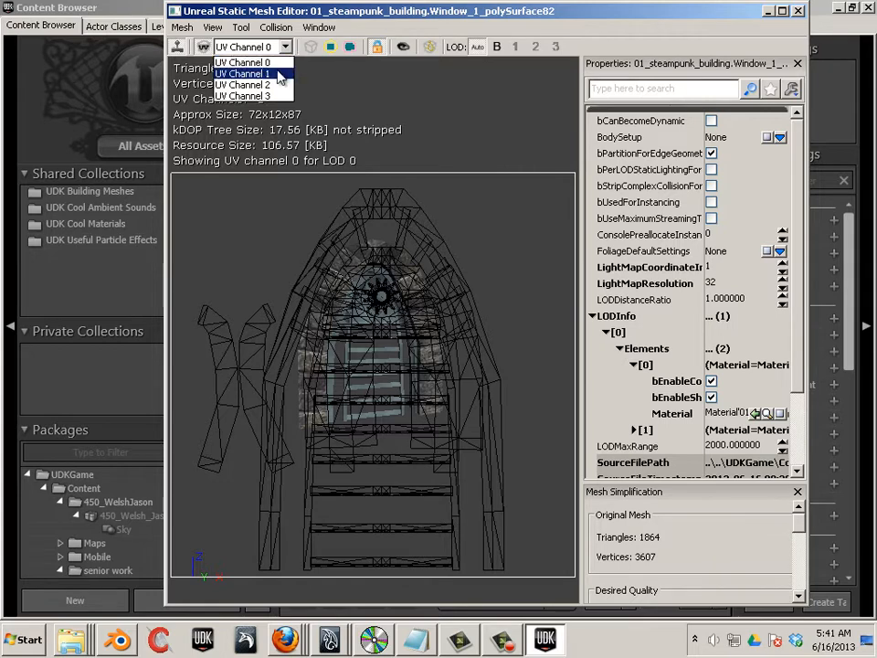
pyautogui.click(181, 28)
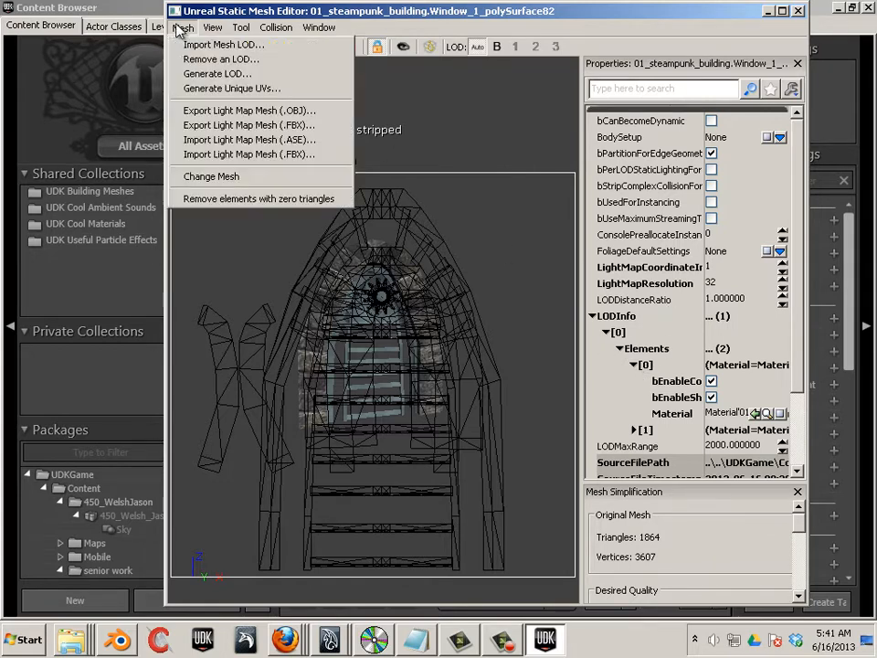
pyautogui.click(202, 89)
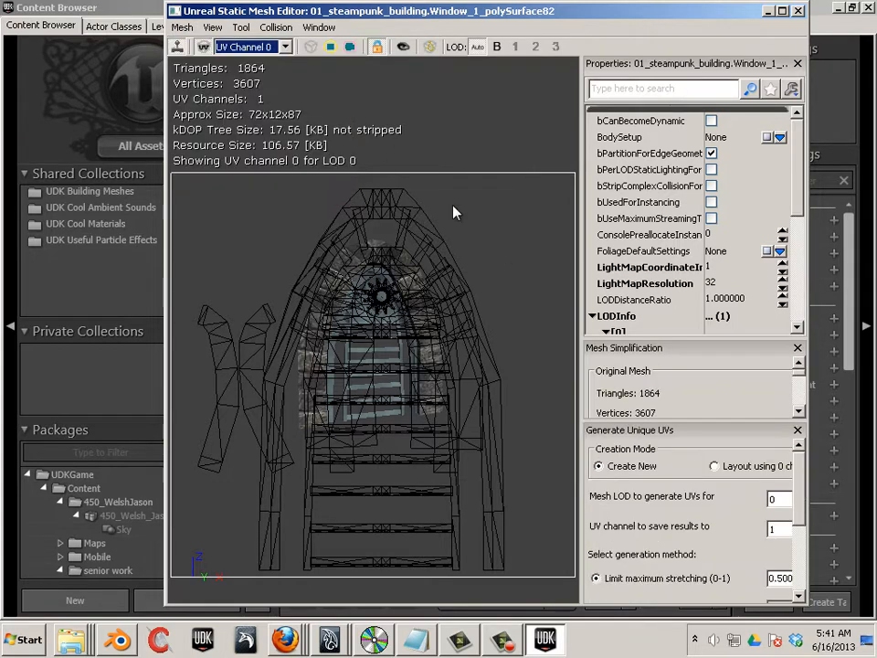
pyautogui.moveTo(577, 414); pyautogui.dragTo(430, 414)
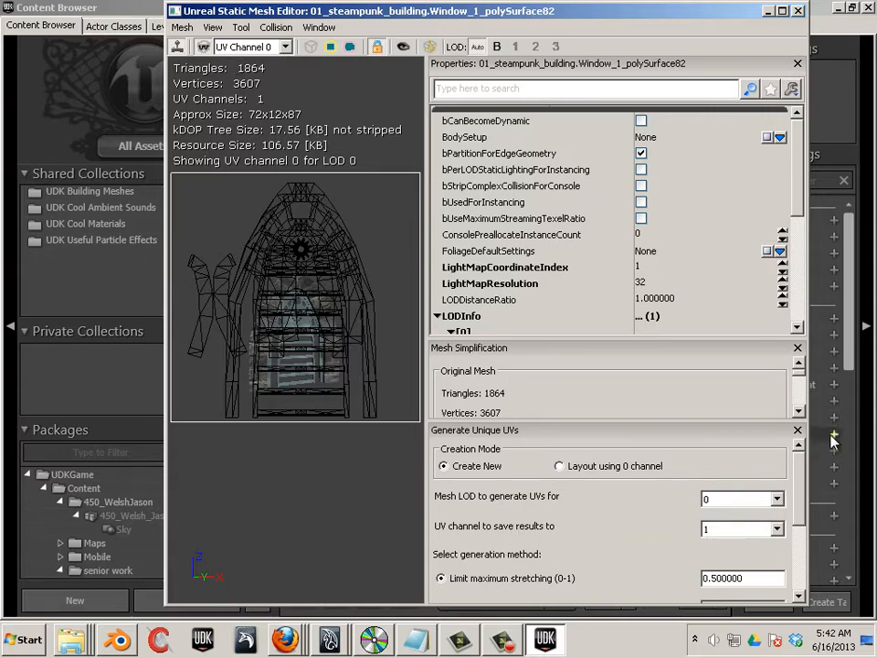
pyautogui.moveTo(795, 494); pyautogui.dragTo(796, 557)
pyautogui.click(608, 580)
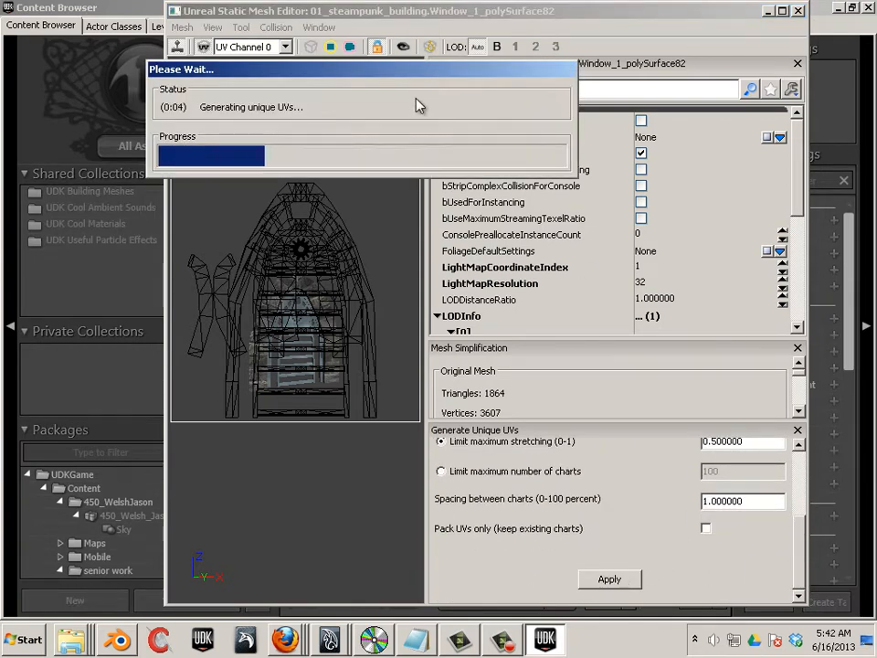
# Clear the mesh editor and Content Browser out of the way, build the level's lighting and inspect the relit window mesh.
pyautogui.moveTo(415, 16); pyautogui.dragTo(873, 212)
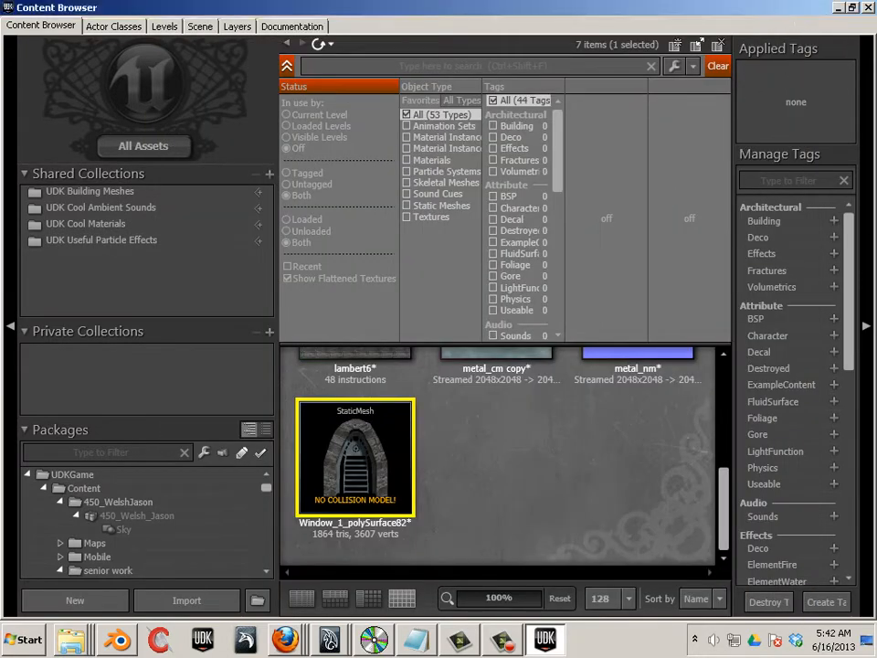
pyautogui.moveTo(438, 7); pyautogui.dragTo(873, 69)
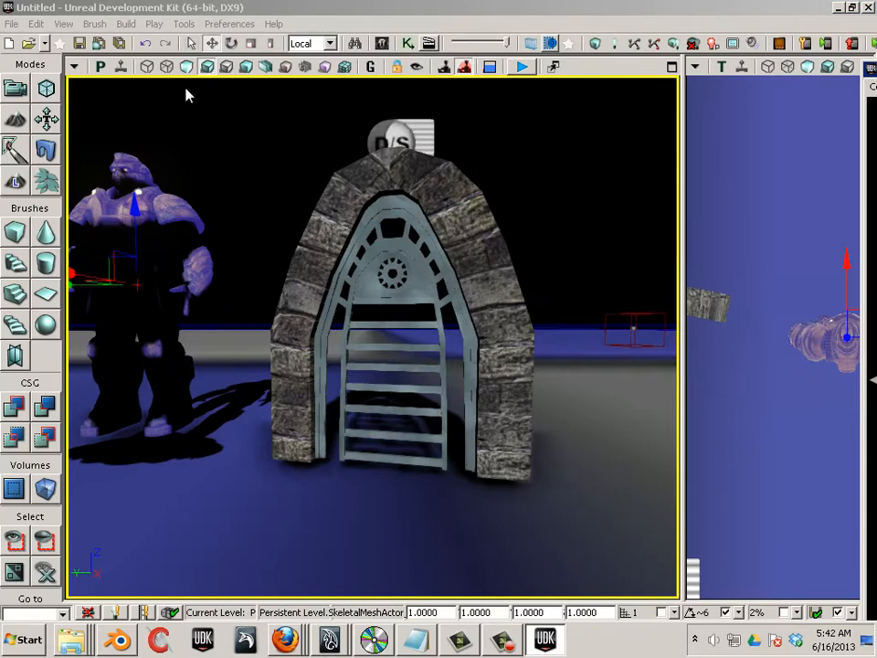
pyautogui.click(64, 24)
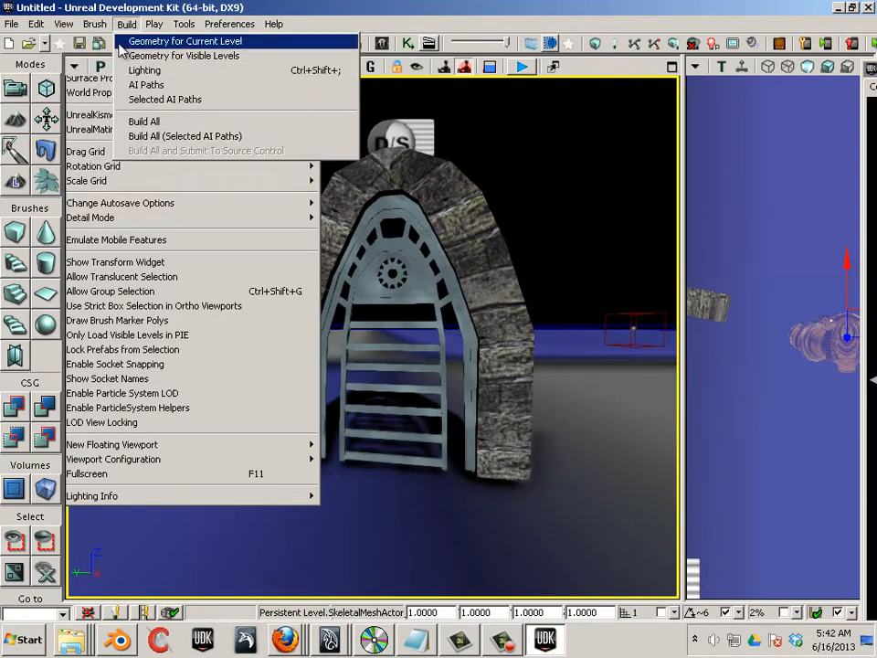
pyautogui.click(101, 69)
pyautogui.click(331, 442)
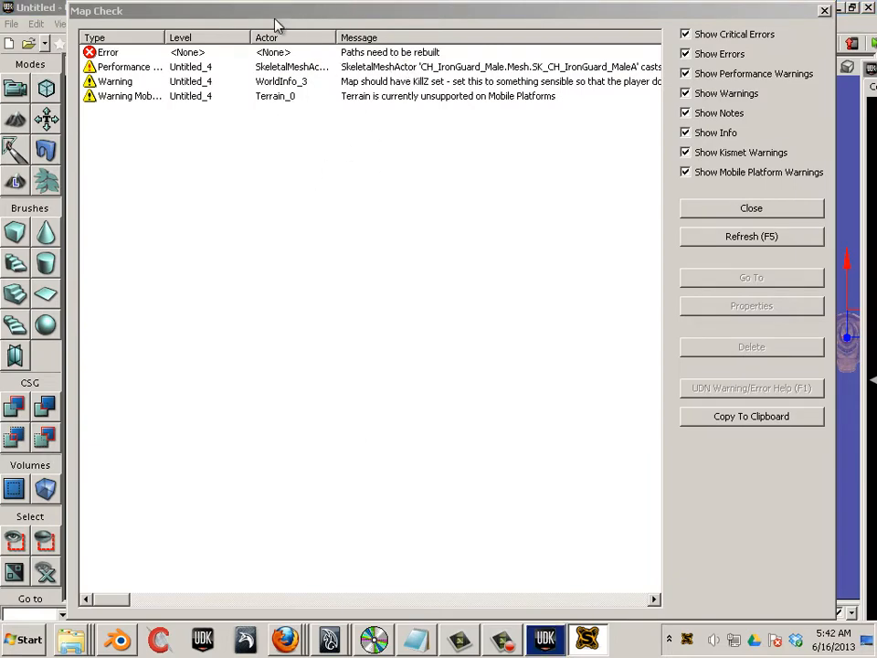
pyautogui.moveTo(266, 16); pyautogui.dragTo(876, 16)
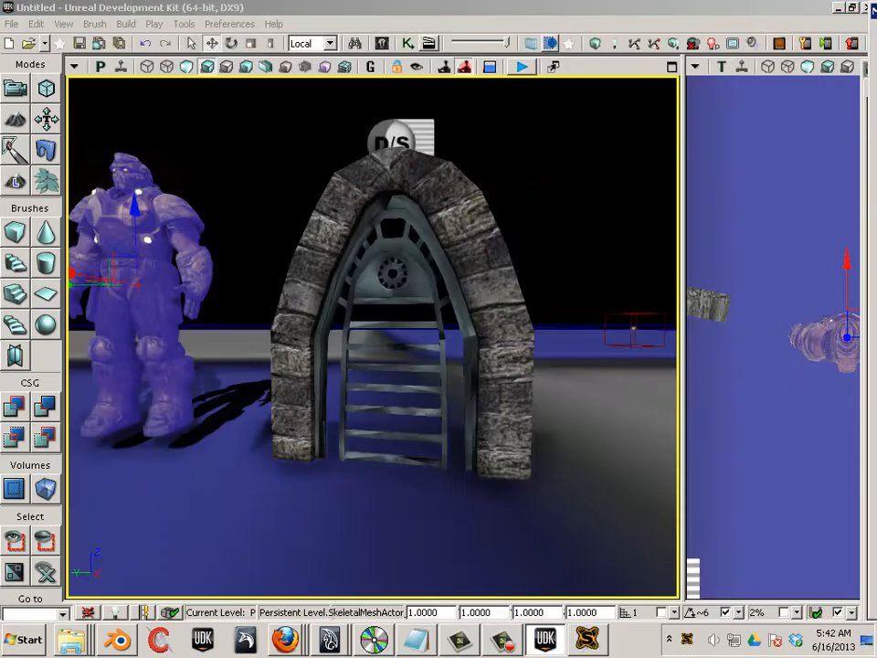
pyautogui.moveTo(549, 354); pyautogui.dragTo(558, 352)
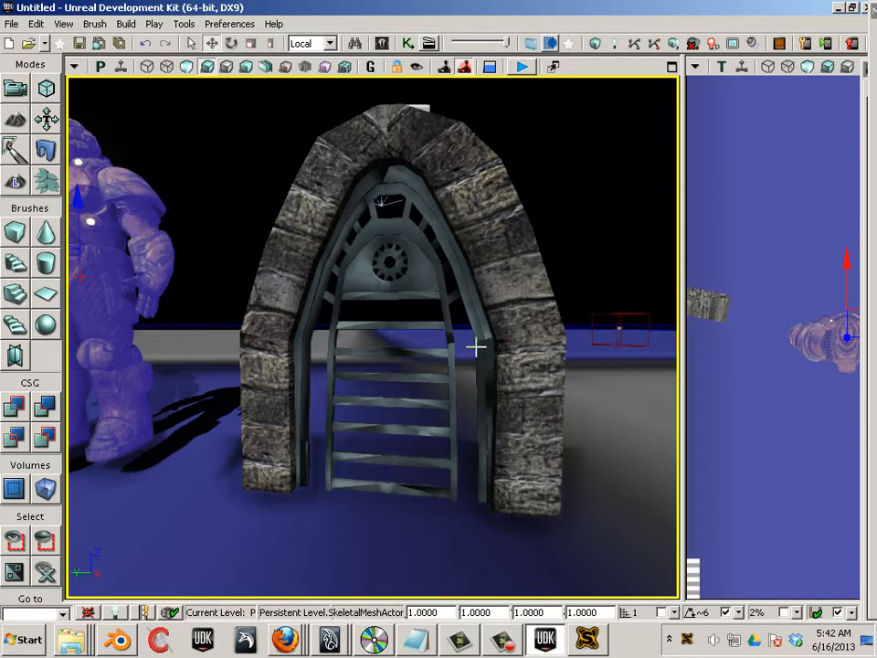
pyautogui.moveTo(476, 347); pyautogui.dragTo(476, 347)
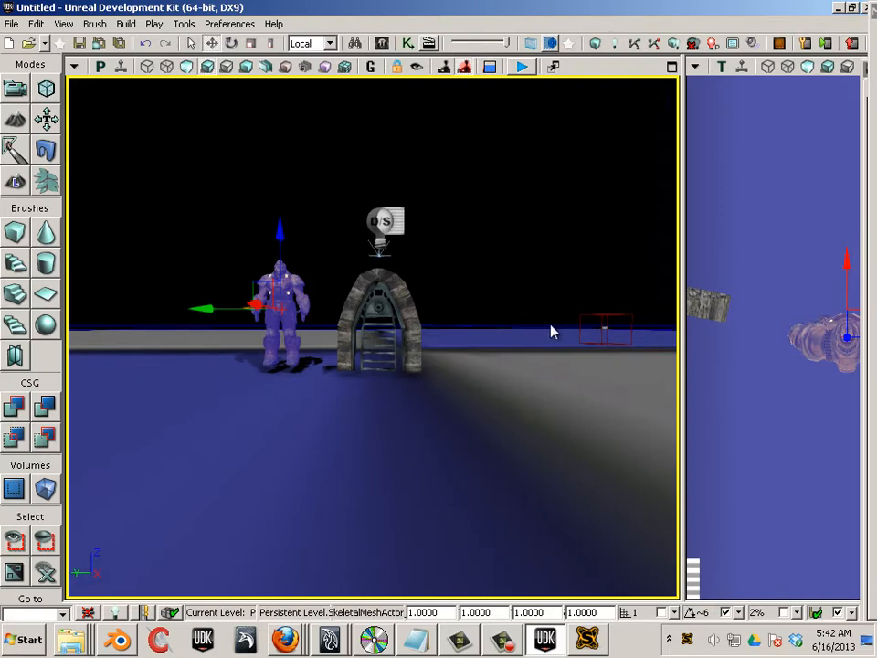
# Select the builder brush cube and set the viewport configuration to 2x2 Split.
pyautogui.click(585, 329)
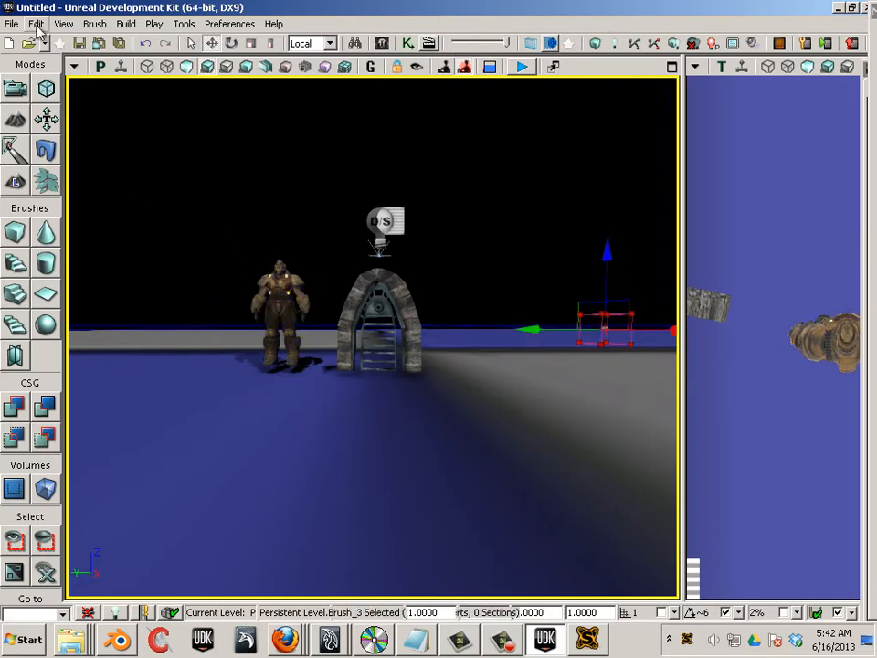
pyautogui.click(63, 24)
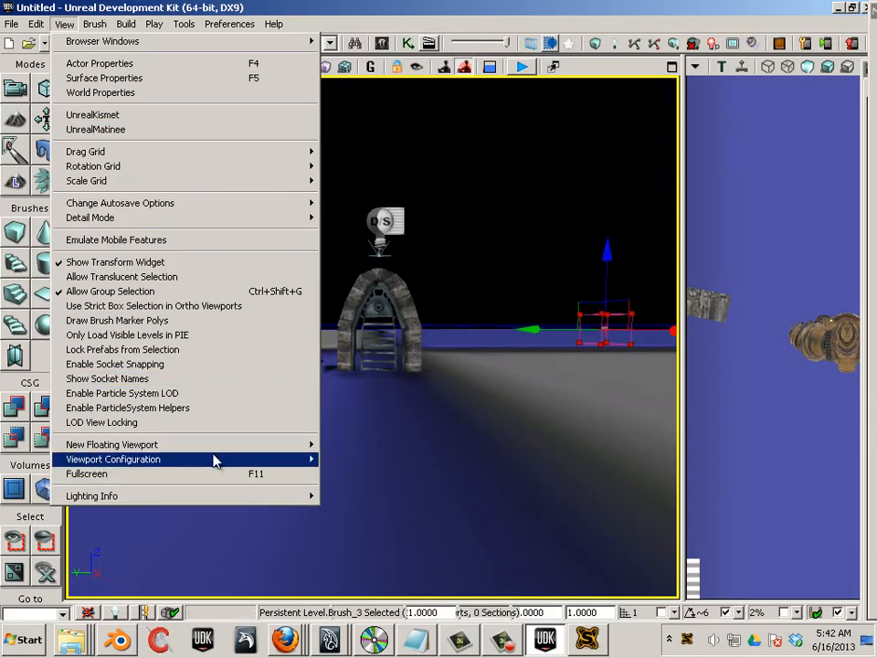
pyautogui.moveTo(216, 459)
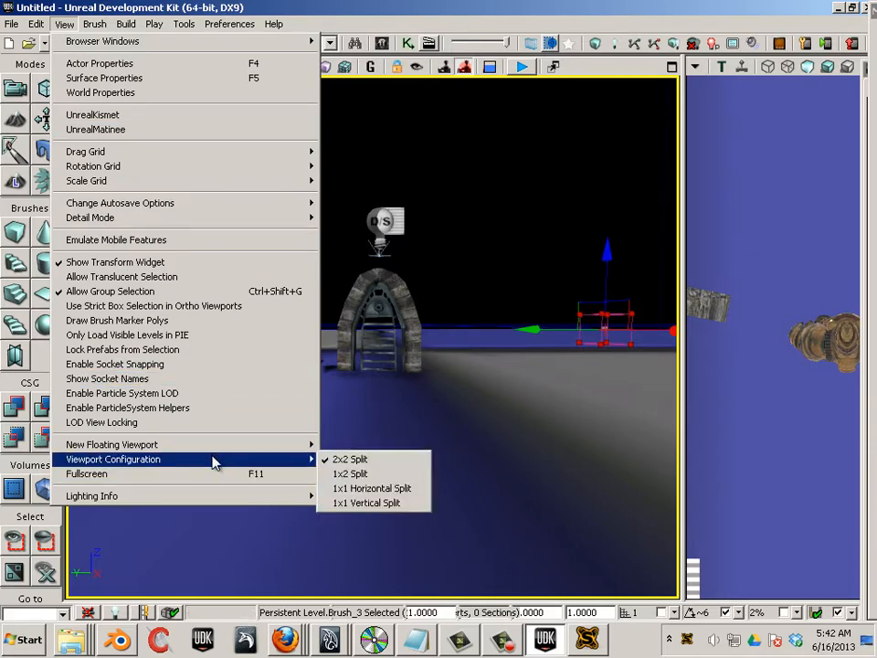
pyautogui.click(340, 460)
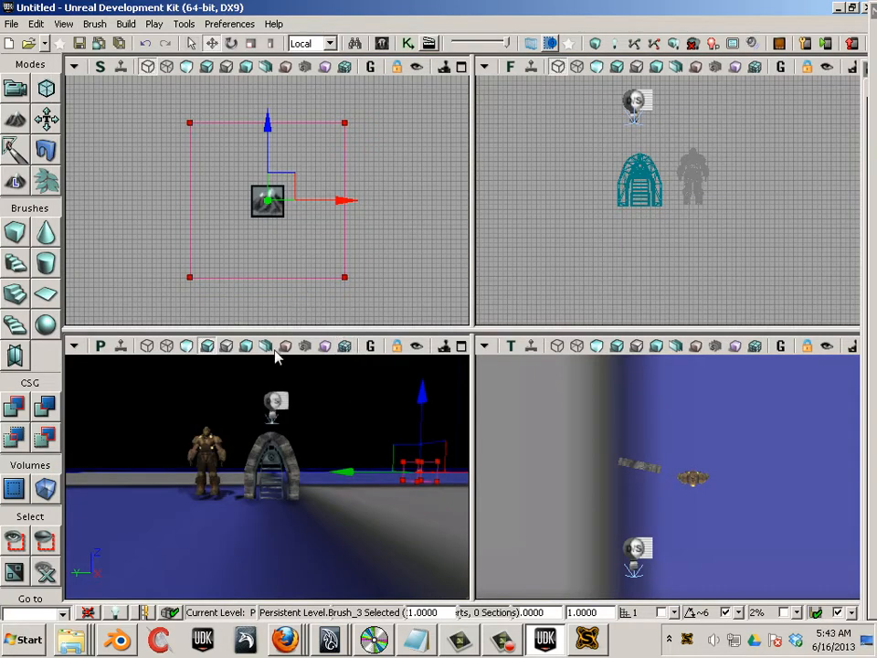
# Move the builder brush along its X and Y axes until it surrounds the window mesh and the character.
pyautogui.click(266, 446)
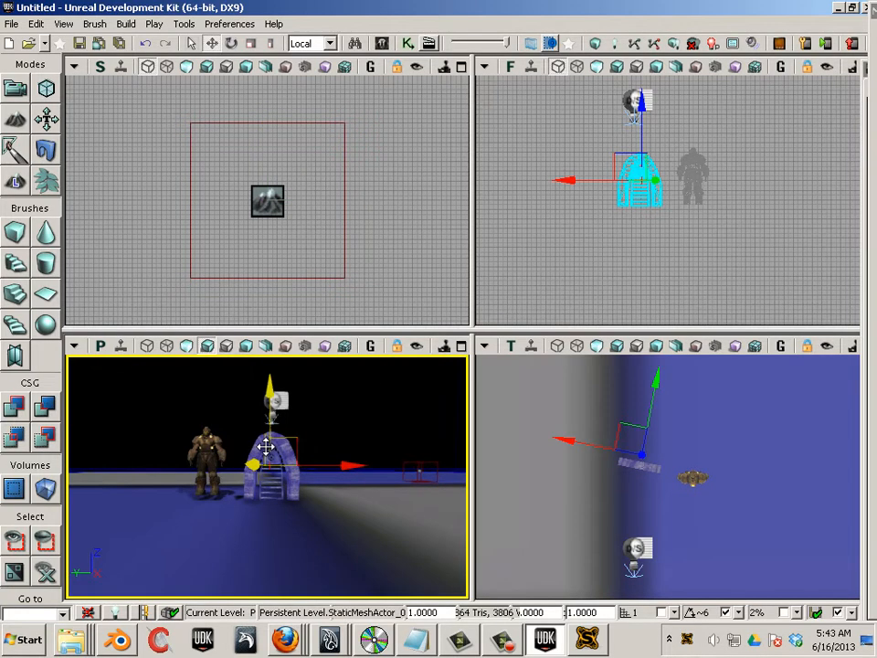
pyautogui.press('Home')
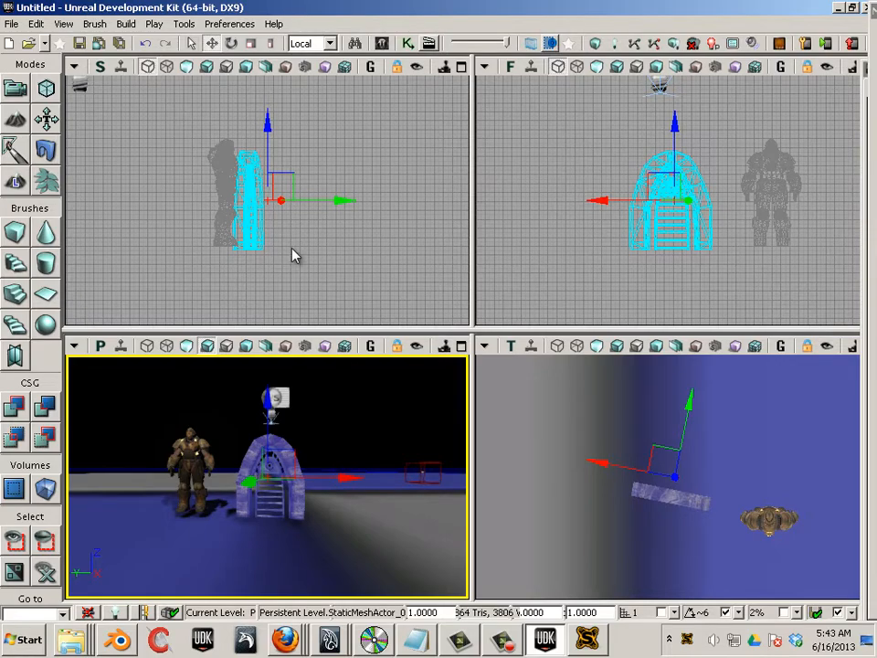
pyautogui.scroll(-5, 326, 259)
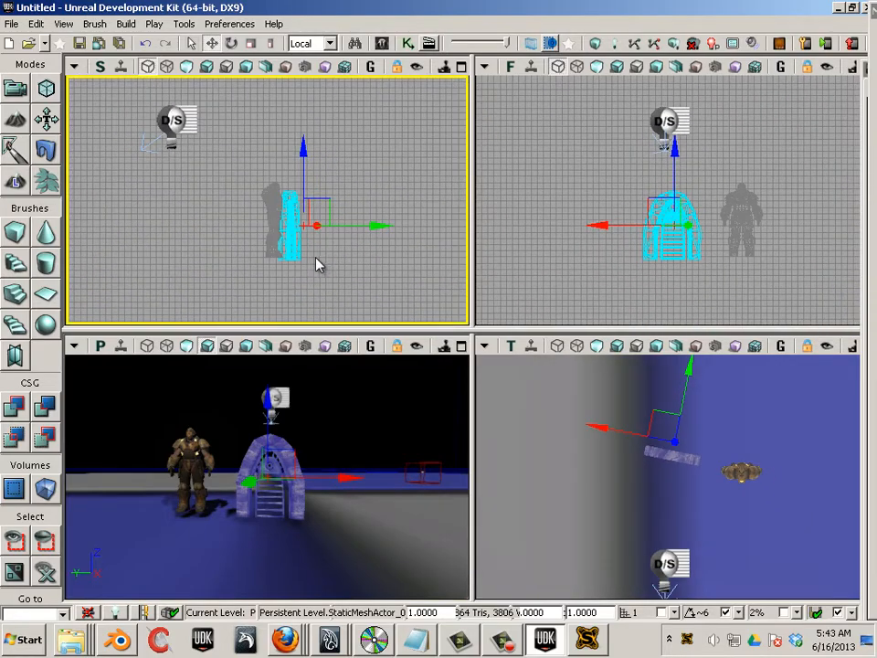
pyautogui.scroll(-4, 318, 264)
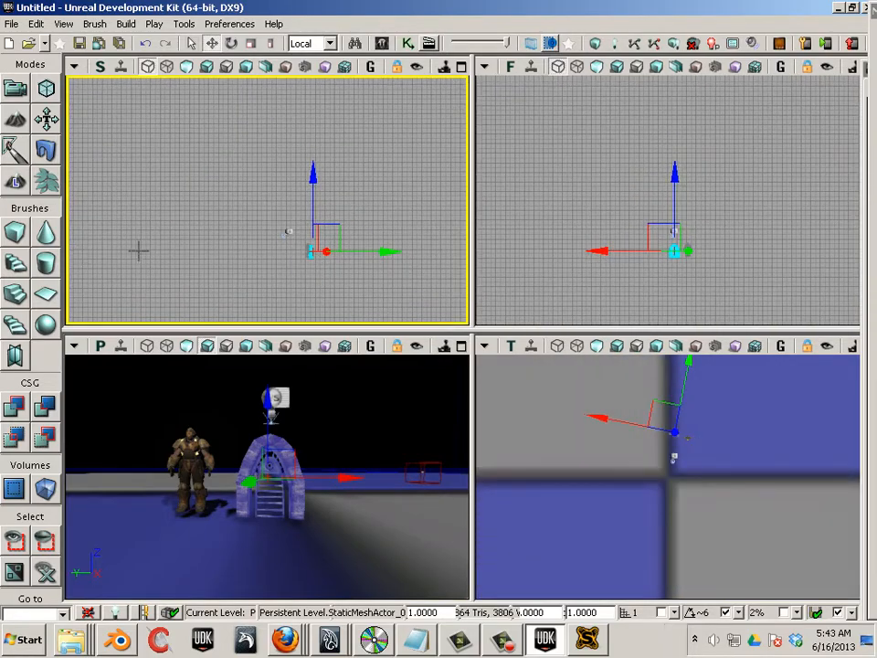
pyautogui.scroll(-2, 327, 271)
pyautogui.click(162, 260)
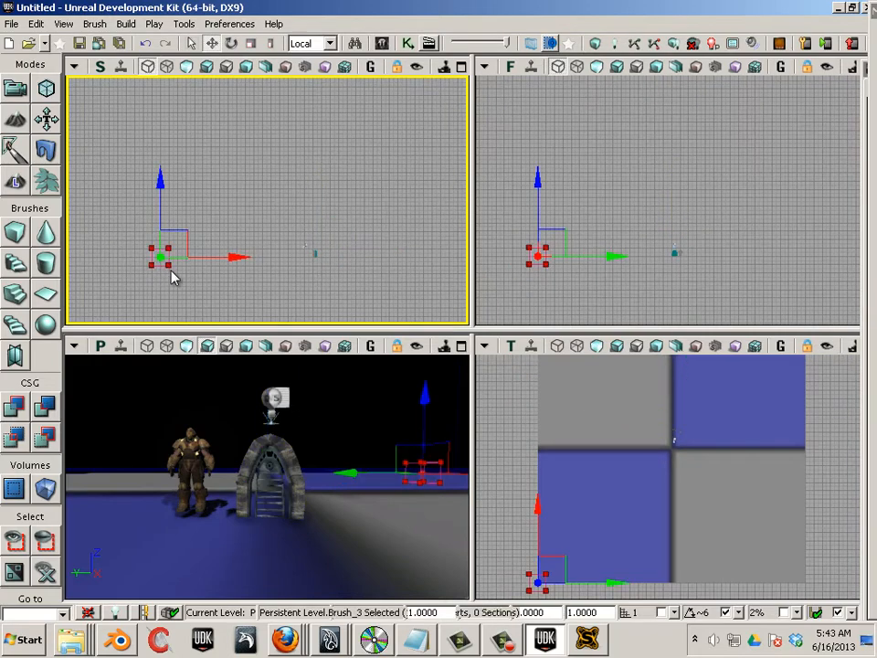
pyautogui.moveTo(239, 259)
pyautogui.mouseDown()
pyautogui.moveTo(353, 266)
pyautogui.moveTo(371, 276)
pyautogui.mouseUp()
pyautogui.scroll(2, 365, 286)
pyautogui.scroll(2, 356, 287)
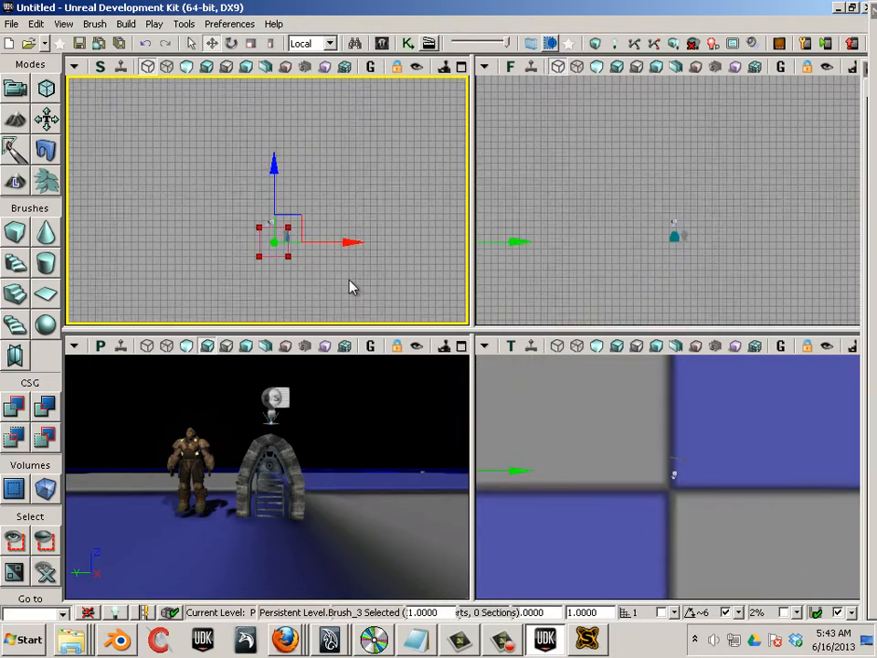
pyautogui.moveTo(266, 156); pyautogui.dragTo(269, 160)
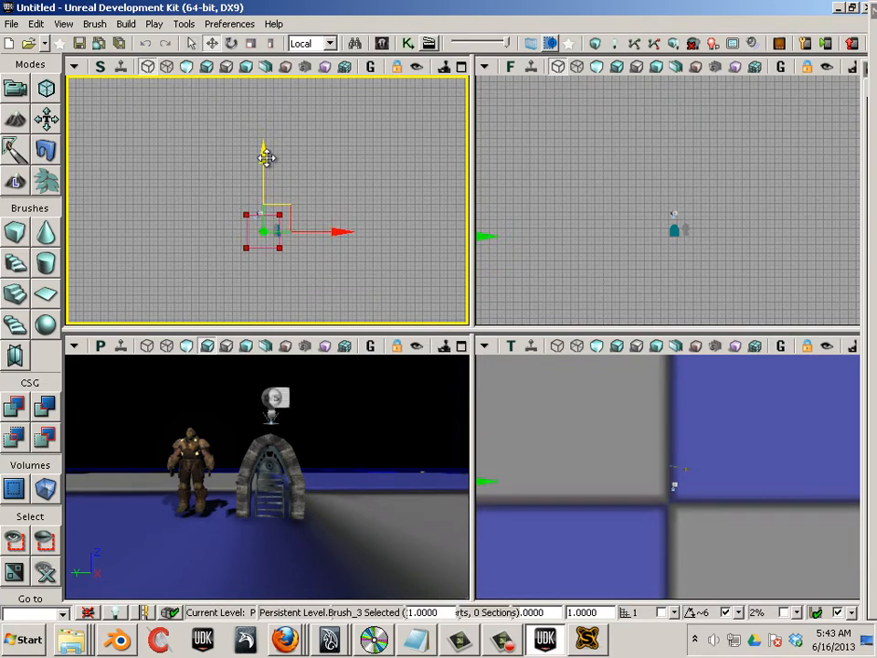
pyautogui.moveTo(491, 233); pyautogui.dragTo(756, 237)
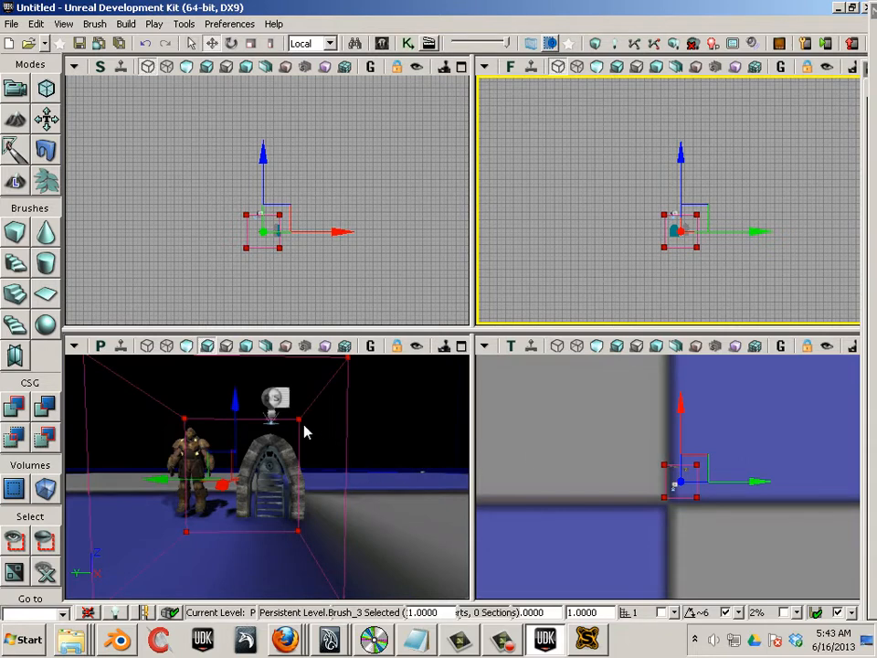
# Scale the builder brush up uniformly until it extends well beyond the window mesh and the character.
pyautogui.click(252, 44)
pyautogui.click(134, 481)
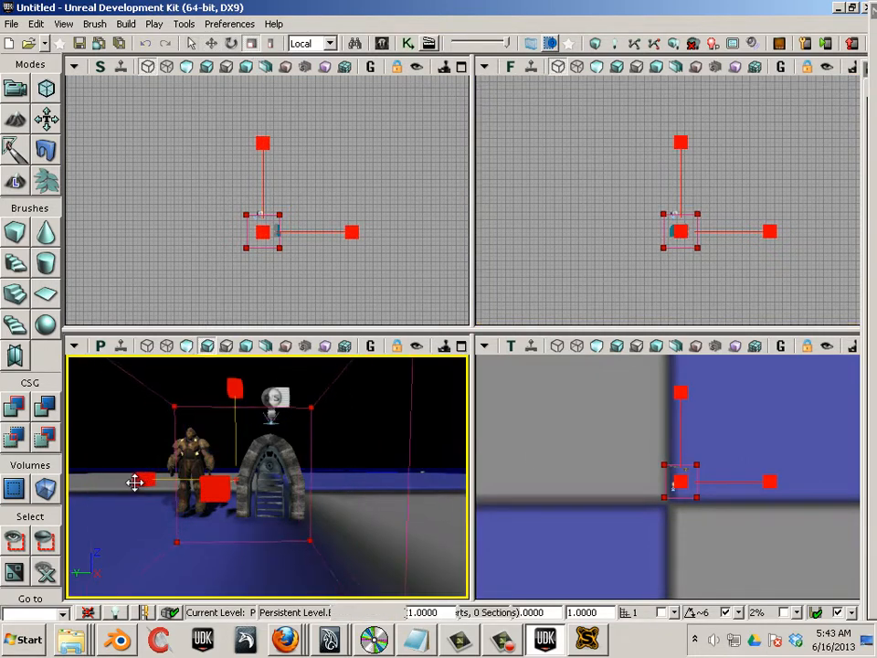
pyautogui.moveTo(72, 482); pyautogui.dragTo(65, 453)
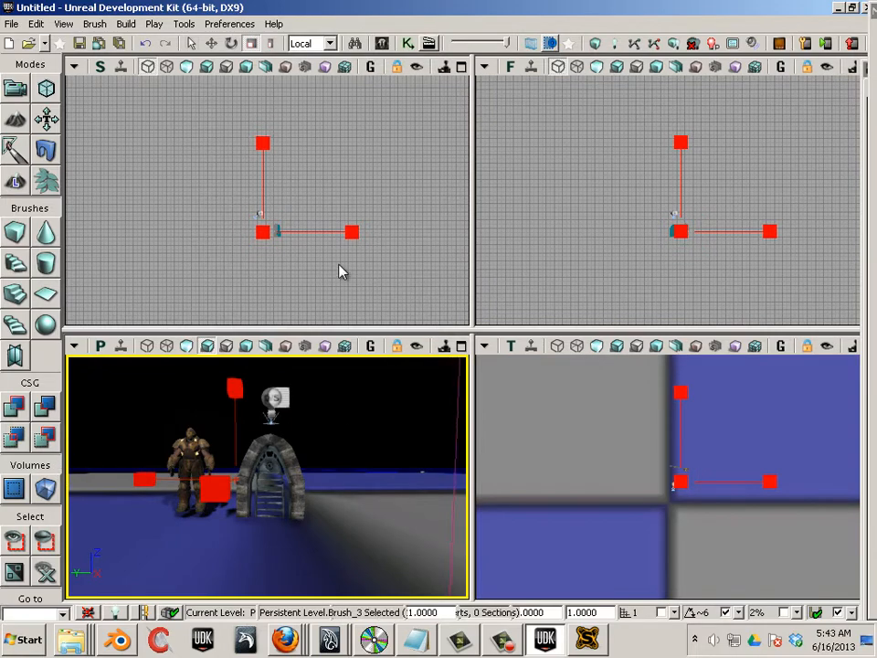
pyautogui.scroll(3, 339, 271)
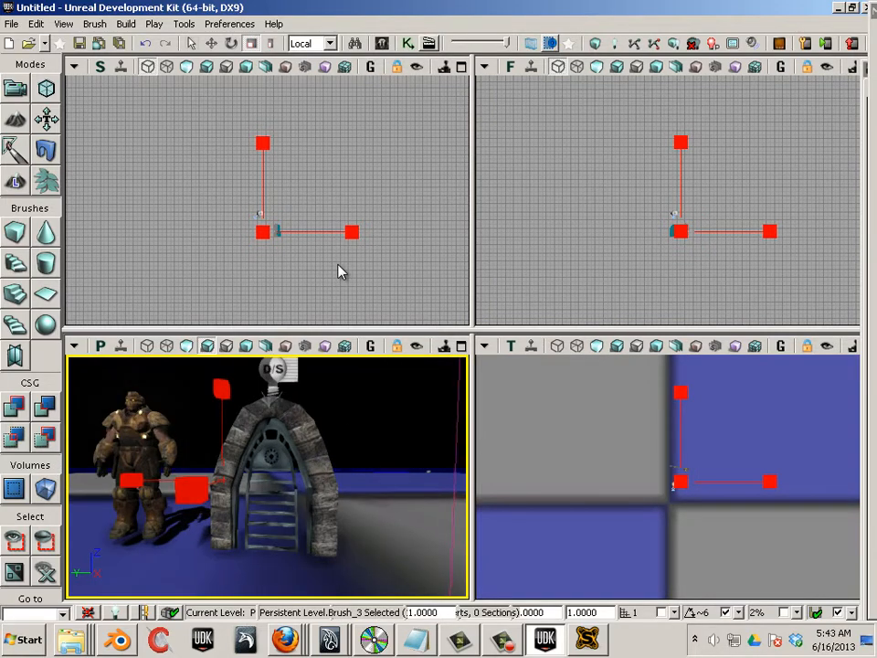
pyautogui.click(339, 271)
pyautogui.scroll(-5, 336, 271)
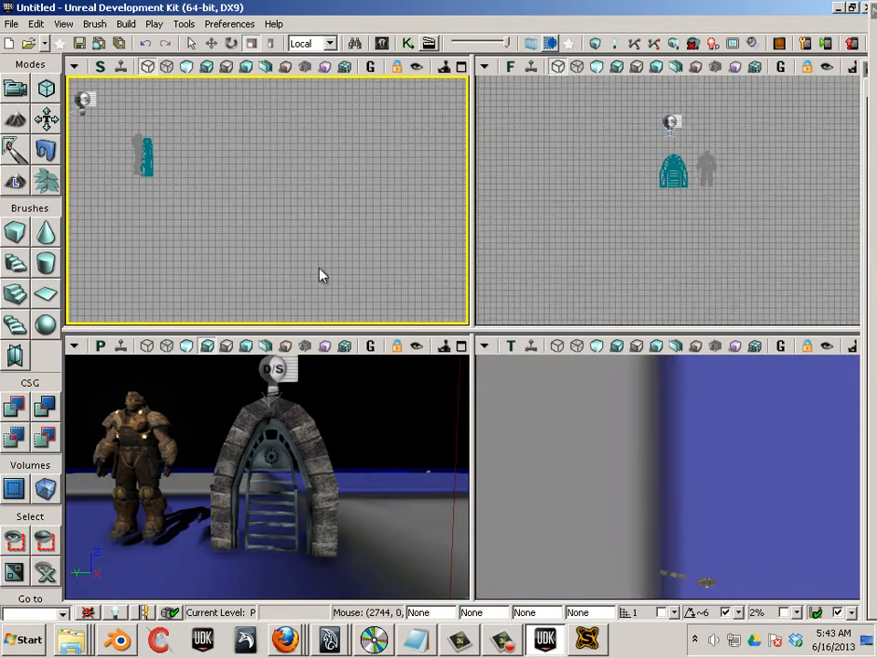
pyautogui.scroll(3, 199, 252)
pyautogui.click(451, 467)
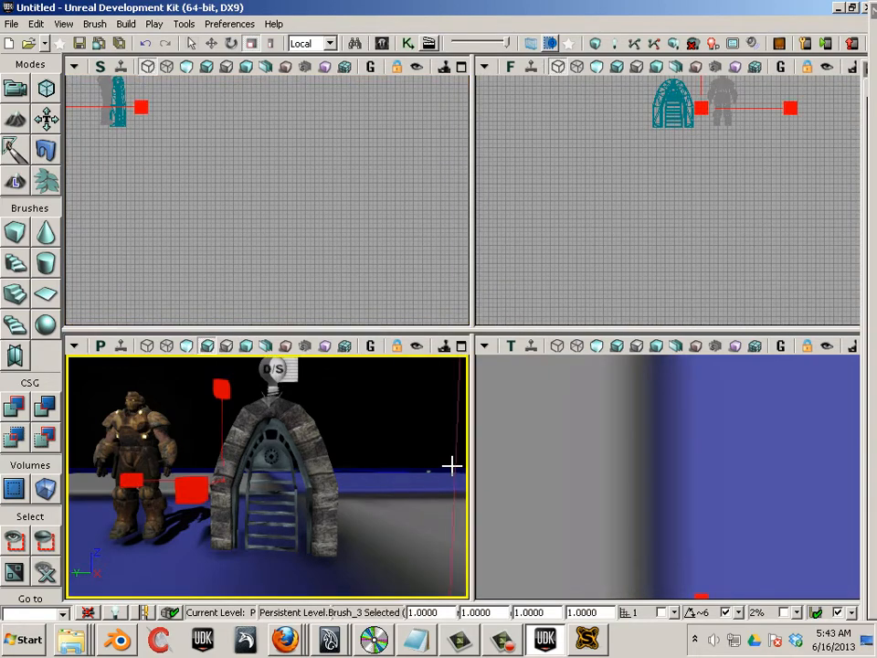
# Resize the viewport panes so the Perspective and Top views take up most of the editing area.
pyautogui.moveTo(472, 321); pyautogui.dragTo(665, 321)
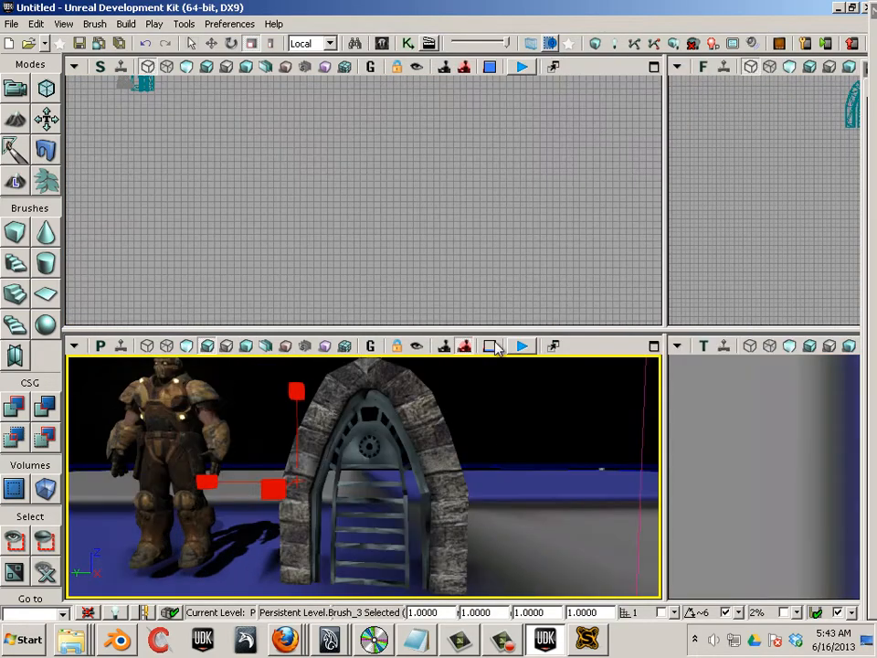
pyautogui.moveTo(455, 329); pyautogui.dragTo(452, 509)
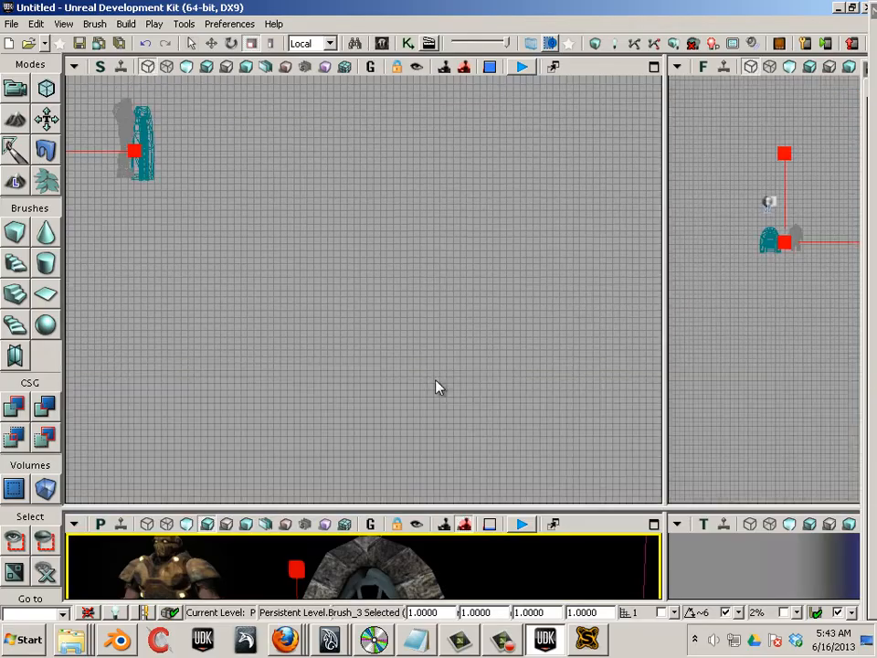
pyautogui.moveTo(437, 387); pyautogui.dragTo(435, 301)
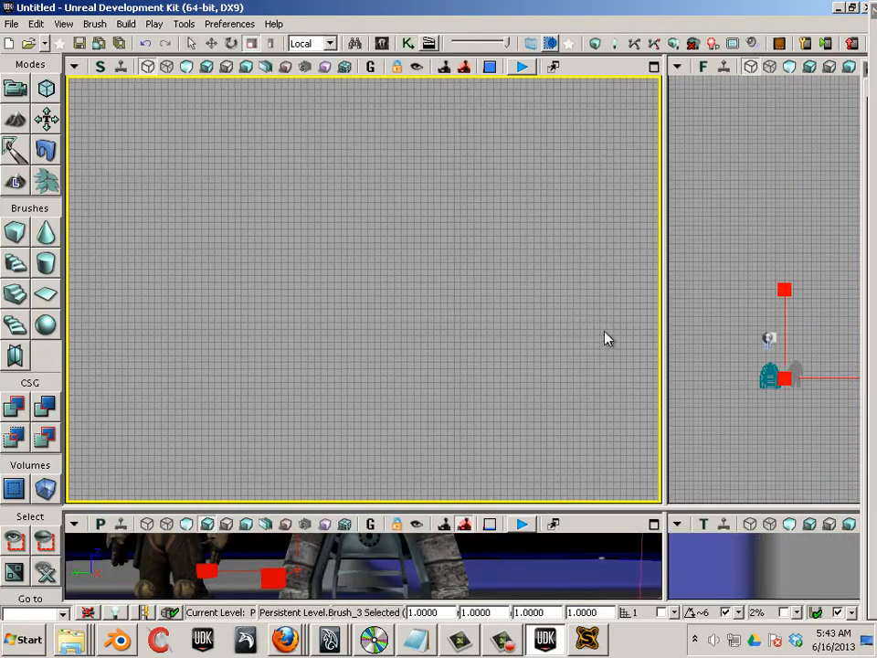
pyautogui.moveTo(665, 348); pyautogui.dragTo(392, 313)
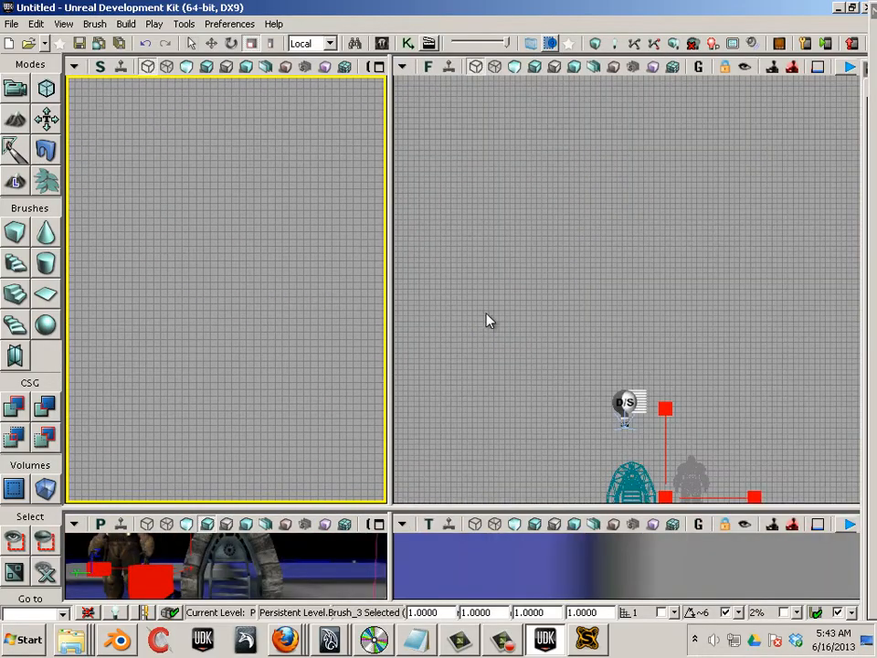
pyautogui.moveTo(522, 285)
pyautogui.mouseDown()
pyautogui.moveTo(444, 153)
pyautogui.moveTo(471, 205)
pyautogui.mouseUp()
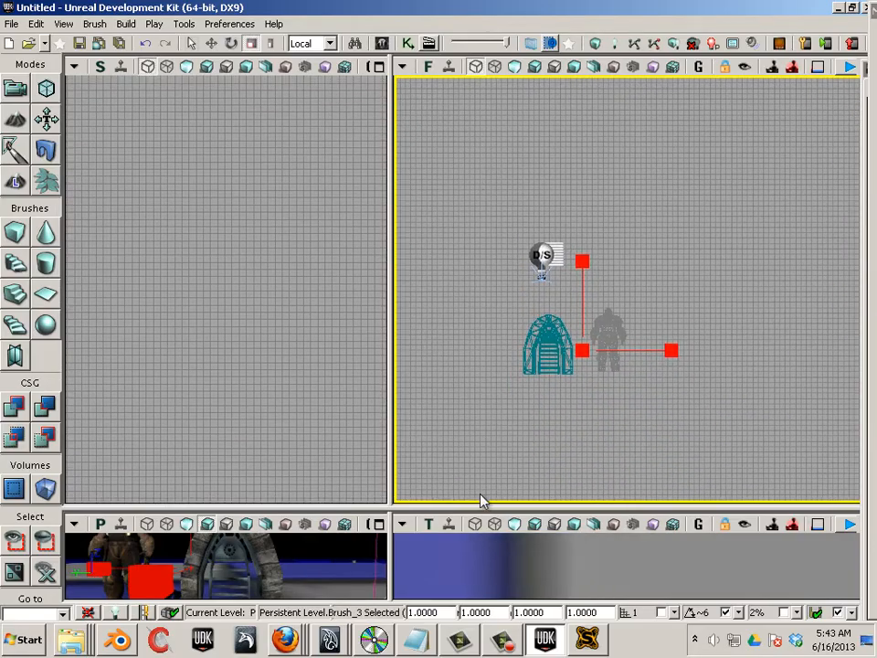
pyautogui.moveTo(482, 501); pyautogui.dragTo(461, 137)
# Bring the whole floor into the Top view and try to scale the builder brush further there.
pyautogui.click(590, 360)
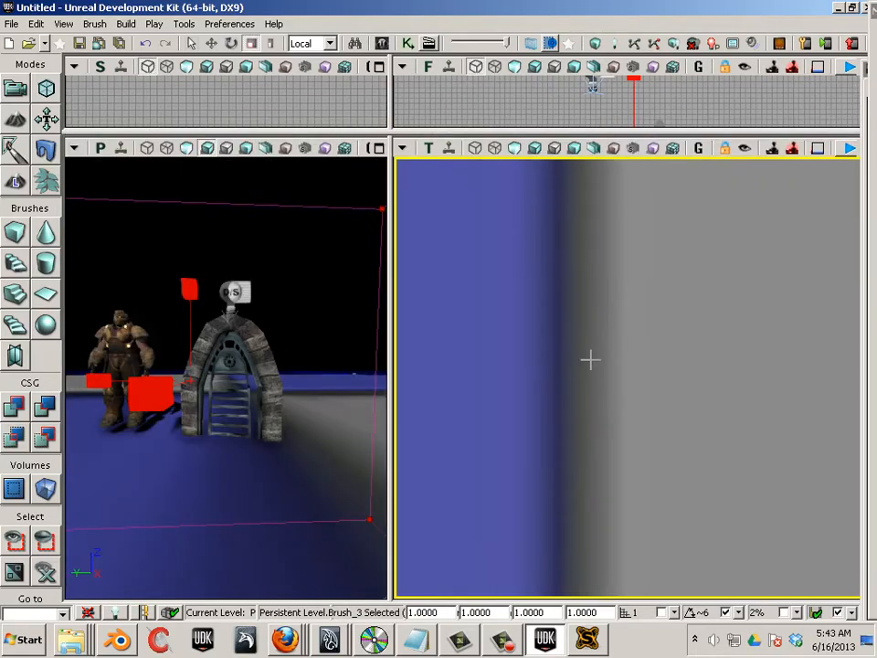
pyautogui.scroll(-5, 590, 360)
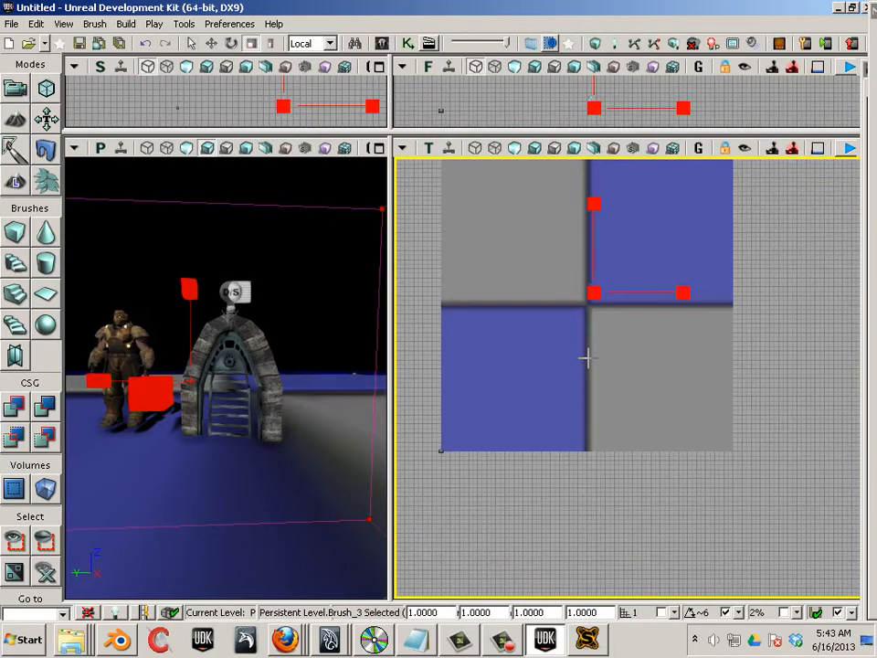
pyautogui.scroll(-1, 587, 358)
pyautogui.scroll(1, 587, 357)
pyautogui.click(599, 292)
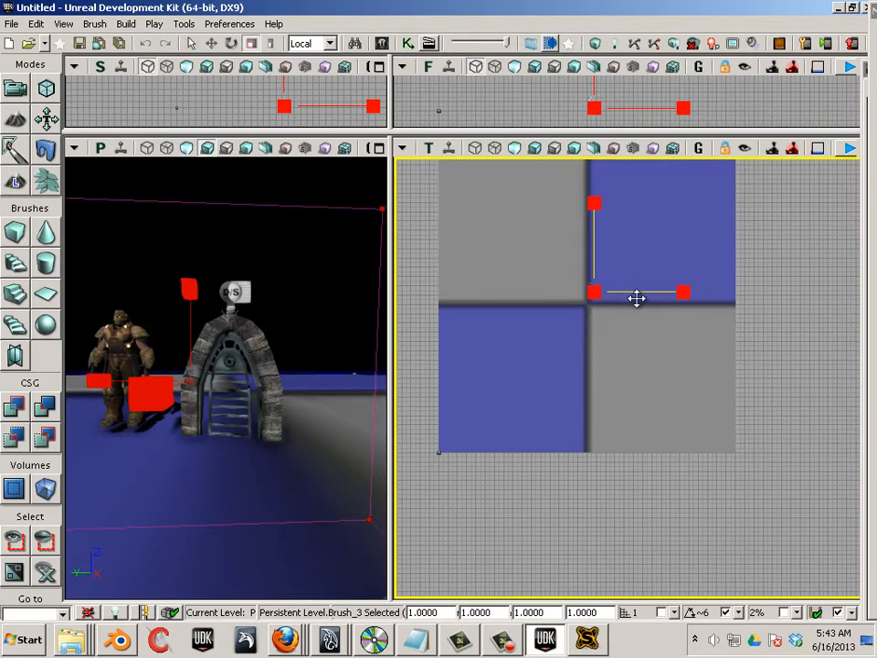
pyautogui.moveTo(689, 294); pyautogui.dragTo(828, 312)
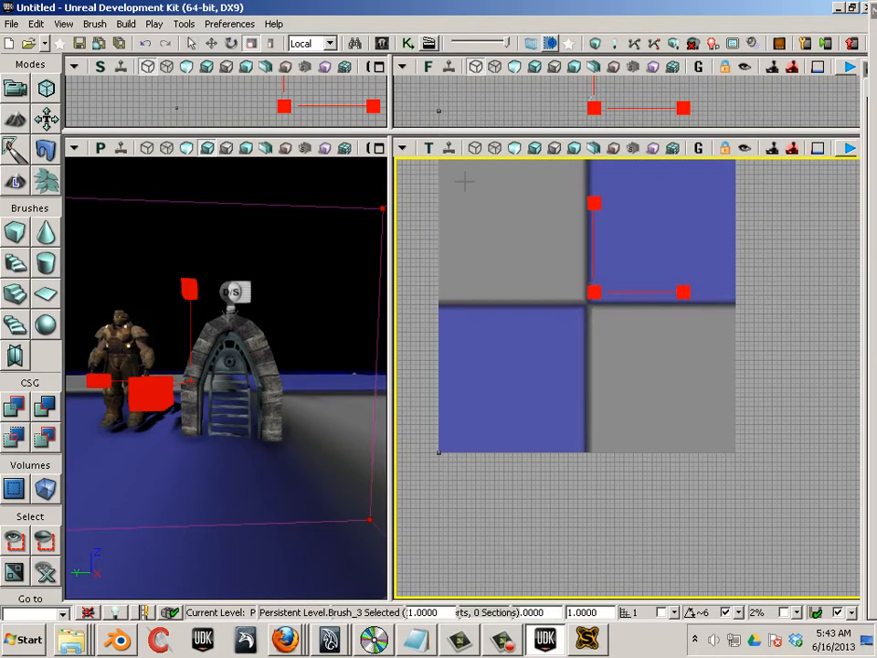
# Reset the Top viewport's show settings to their defaults and centre the floor in it.
pyautogui.click(402, 147)
pyautogui.moveTo(416, 183)
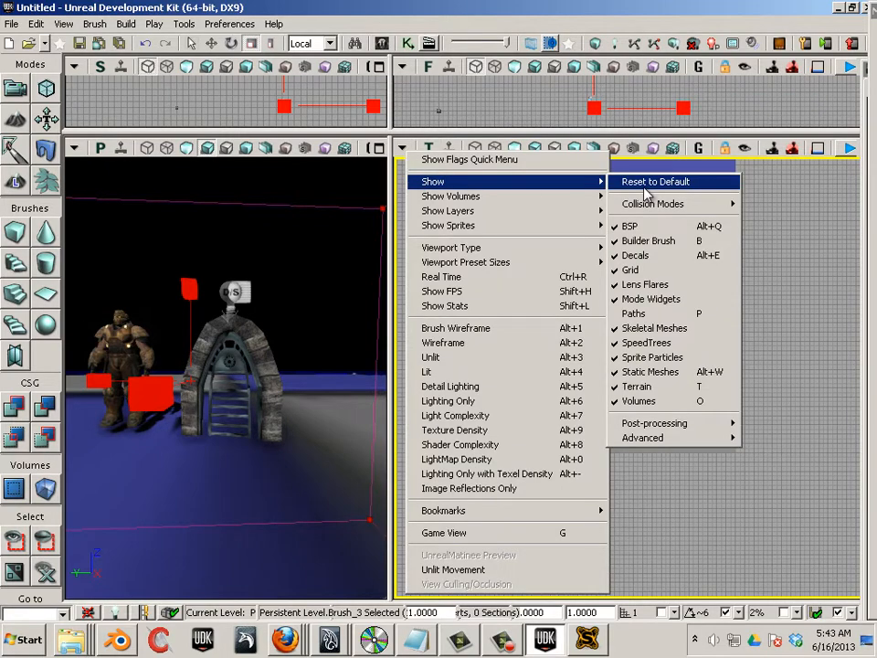
pyautogui.click(630, 182)
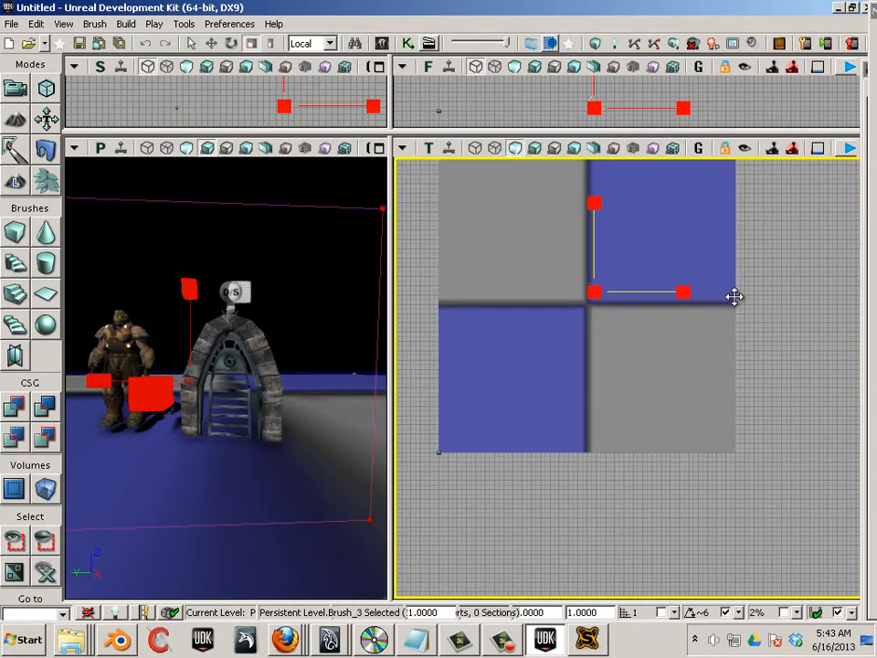
pyautogui.moveTo(573, 504); pyautogui.dragTo(573, 523)
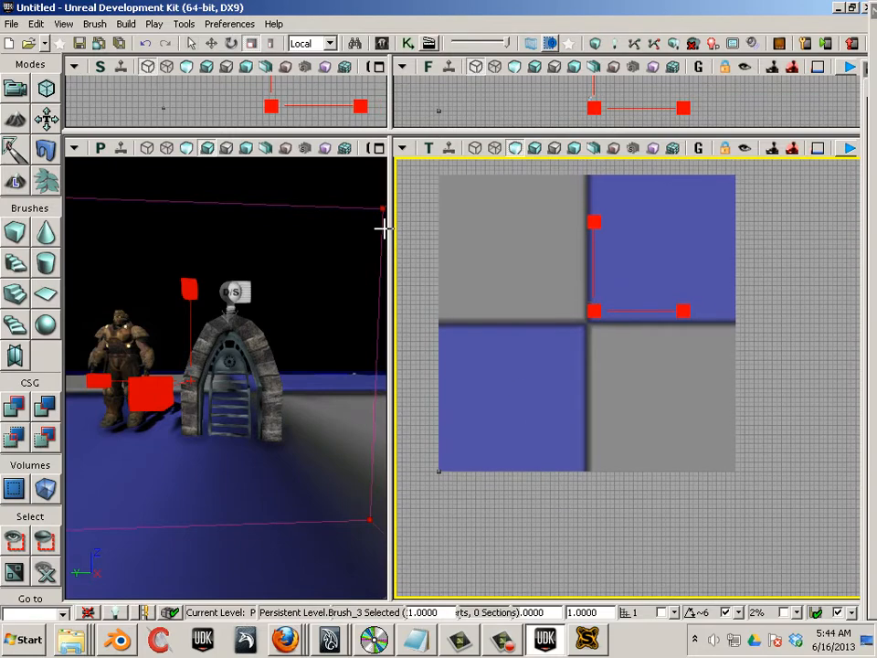
# Check the builder brush's extents in the Perspective view and add a LightmassImportanceVolume from it.
pyautogui.click(69, 377)
pyautogui.click(163, 404)
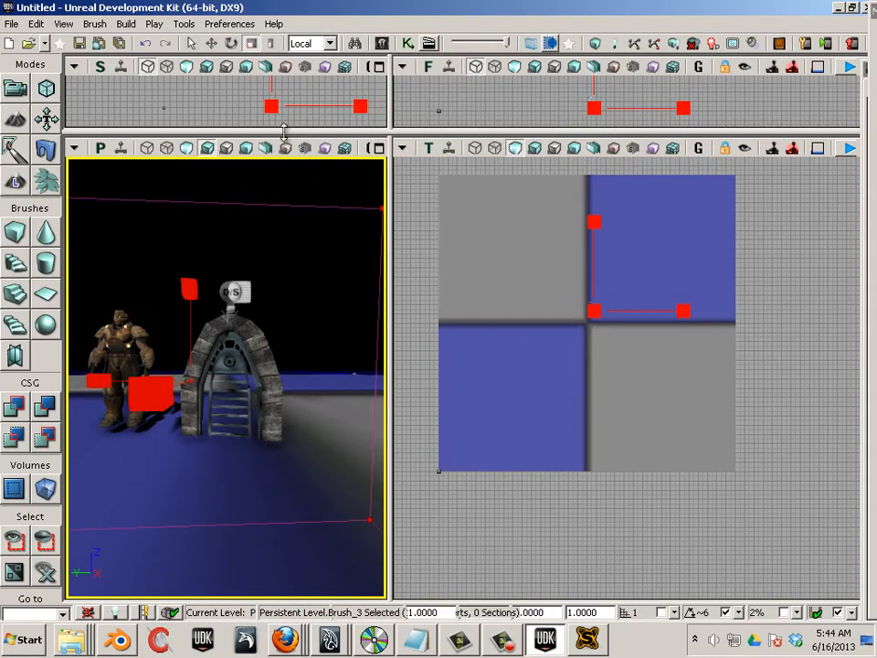
pyautogui.moveTo(340, 269)
pyautogui.mouseDown()
pyautogui.moveTo(276, 392)
pyautogui.moveTo(61, 555)
pyautogui.moveTo(97, 513)
pyautogui.mouseUp()
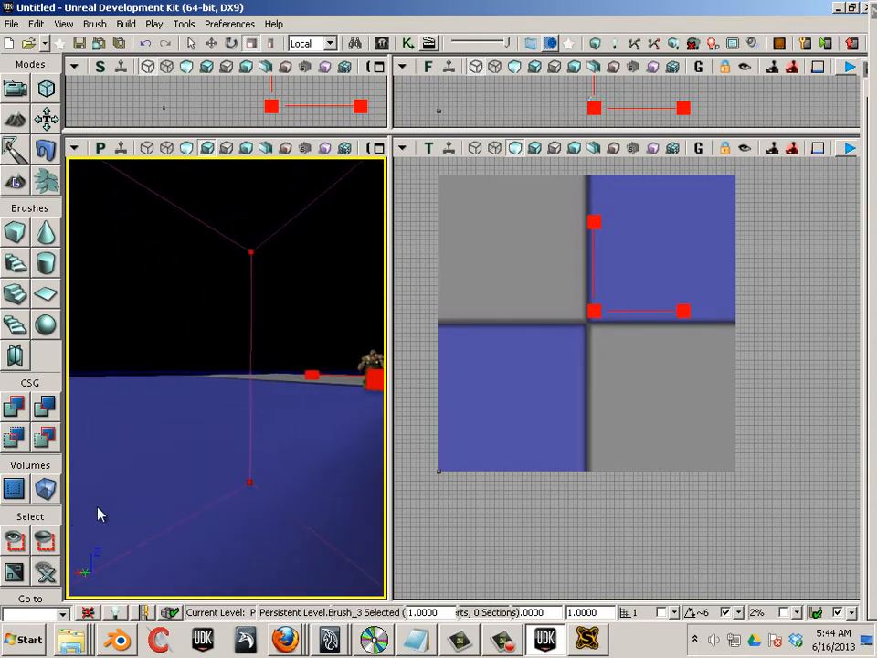
pyautogui.moveTo(338, 278)
pyautogui.mouseDown()
pyautogui.moveTo(386, 299)
pyautogui.moveTo(388, 491)
pyautogui.moveTo(261, 603)
pyautogui.moveTo(293, 344)
pyautogui.moveTo(351, 162)
pyautogui.moveTo(289, 296)
pyautogui.mouseUp()
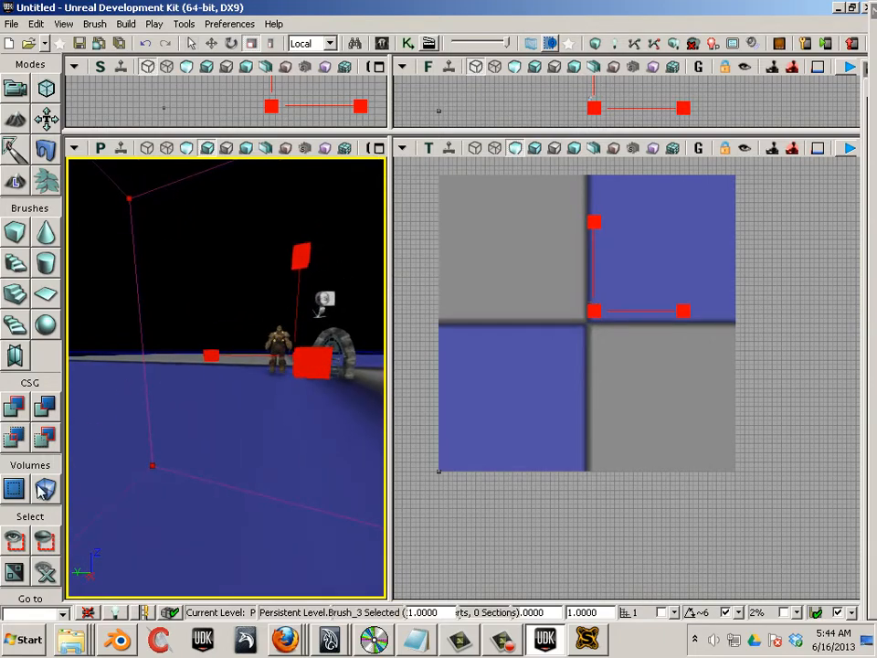
pyautogui.click(43, 491)
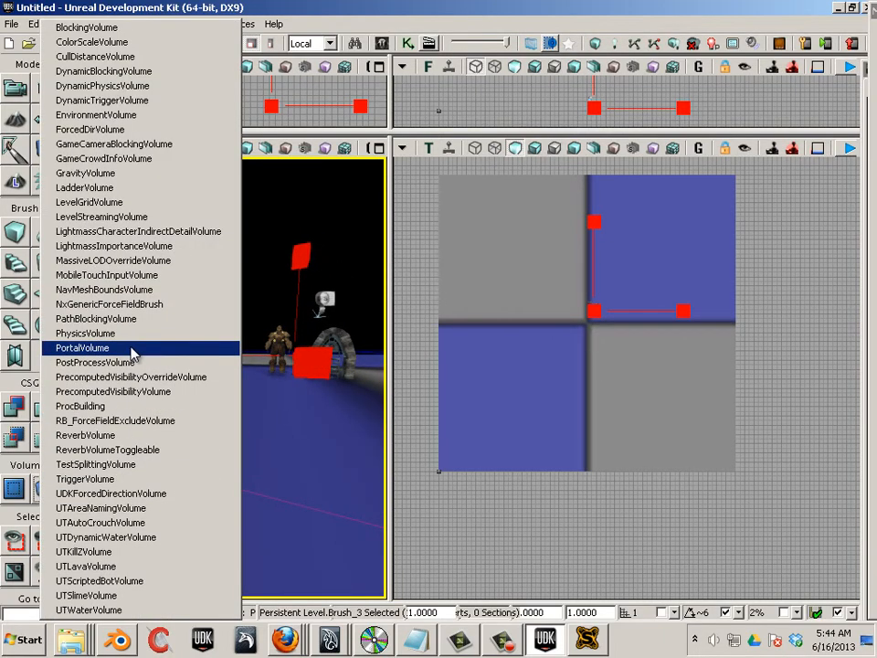
pyautogui.click(137, 246)
# Enlarge the Perspective view and move the selected brush along its Y axis towards the window mesh.
pyautogui.moveTo(391, 340); pyautogui.dragTo(728, 371)
pyautogui.click(211, 43)
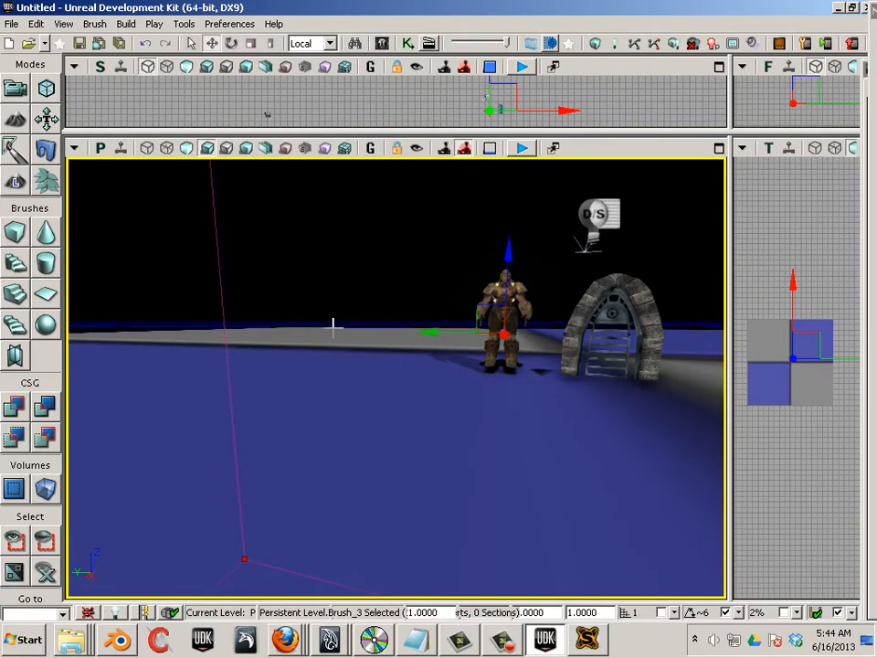
pyautogui.click(210, 286)
pyautogui.click(221, 279)
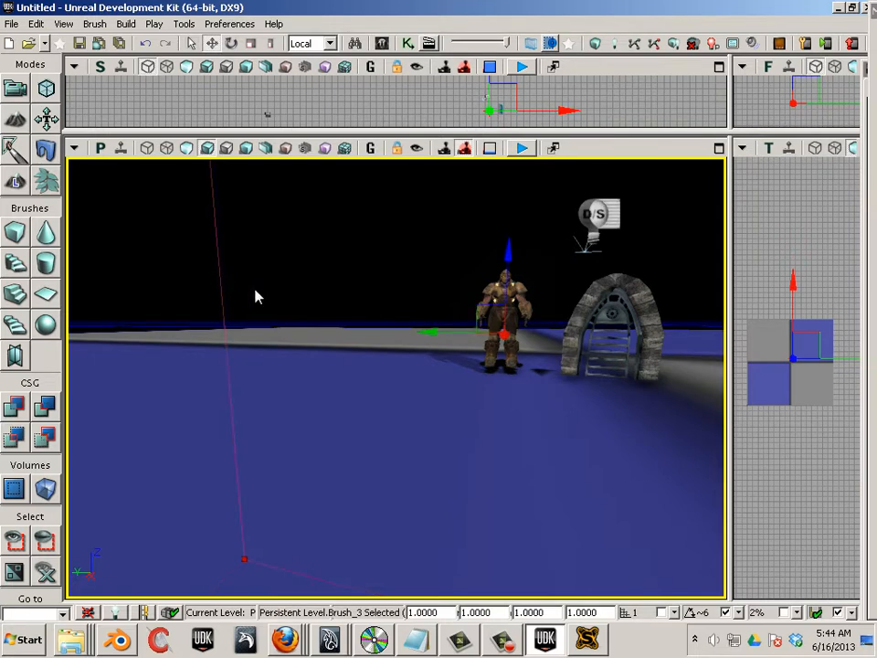
pyautogui.moveTo(412, 328)
pyautogui.mouseDown()
pyautogui.moveTo(183, 309)
pyautogui.moveTo(468, 348)
pyautogui.moveTo(452, 347)
pyautogui.mouseUp()
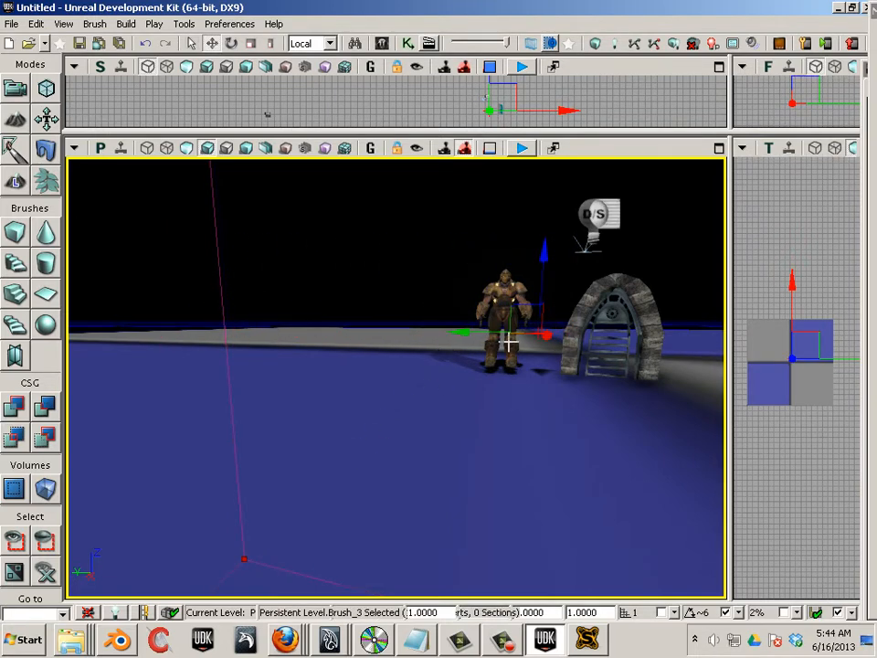
pyautogui.moveTo(731, 414); pyautogui.dragTo(800, 415)
# Build the level's lighting at Production quality with Lightmass, then inspect and select the relit window mesh.
pyautogui.moveTo(598, 427); pyautogui.dragTo(723, 305)
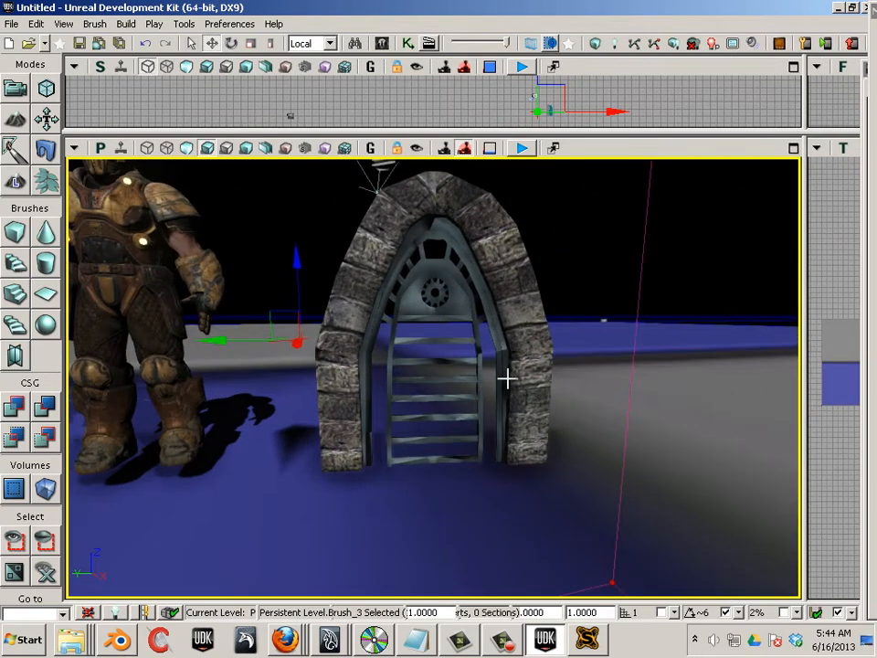
pyautogui.moveTo(506, 378); pyautogui.dragTo(463, 180)
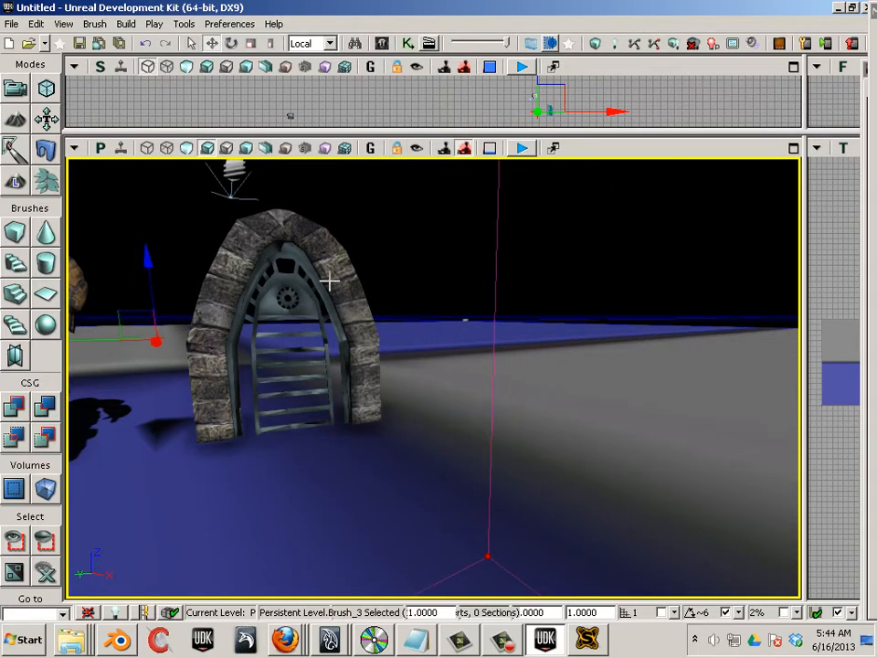
pyautogui.click(95, 24)
pyautogui.click(137, 70)
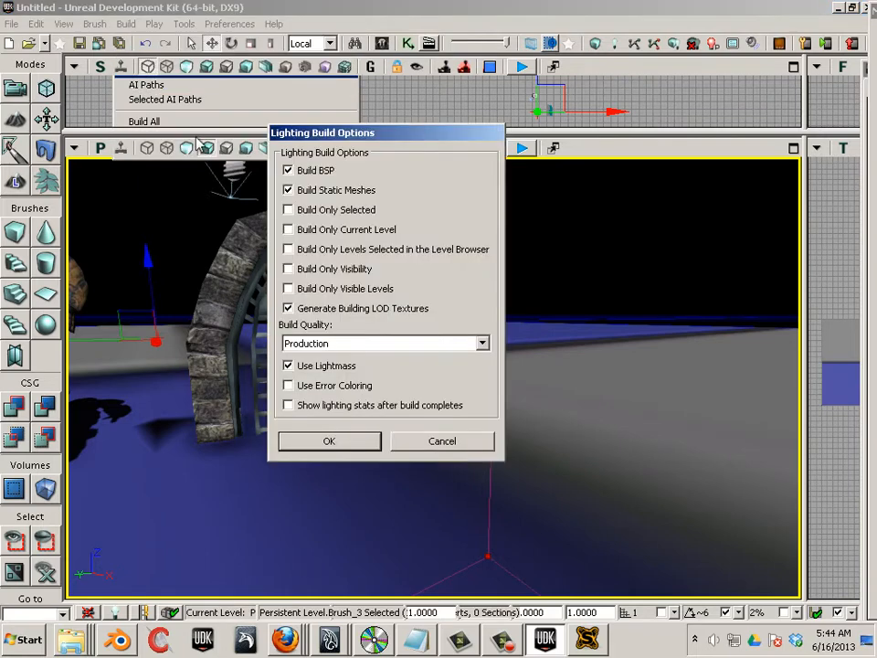
pyautogui.click(330, 441)
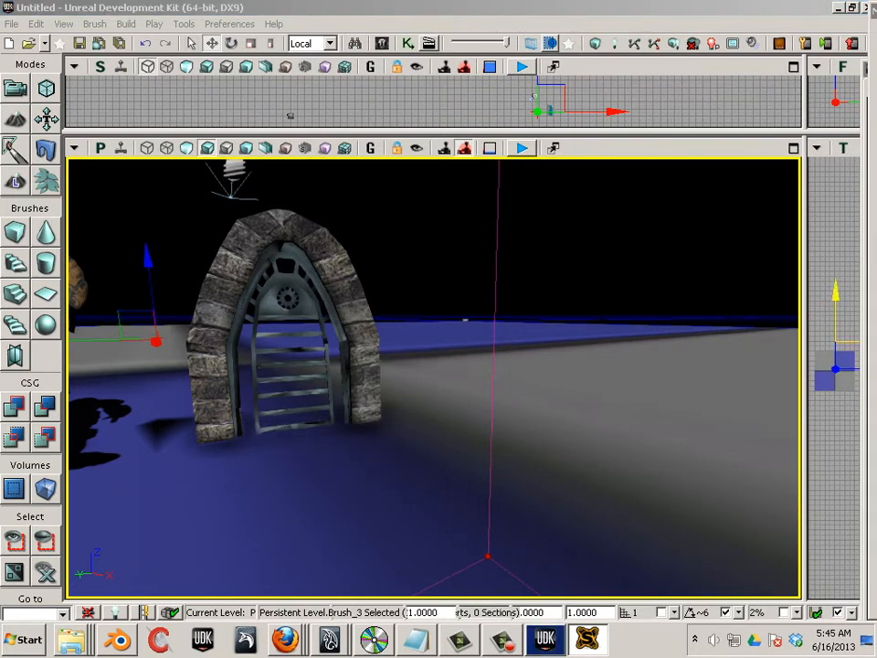
pyautogui.moveTo(268, 556); pyautogui.dragTo(237, 484)
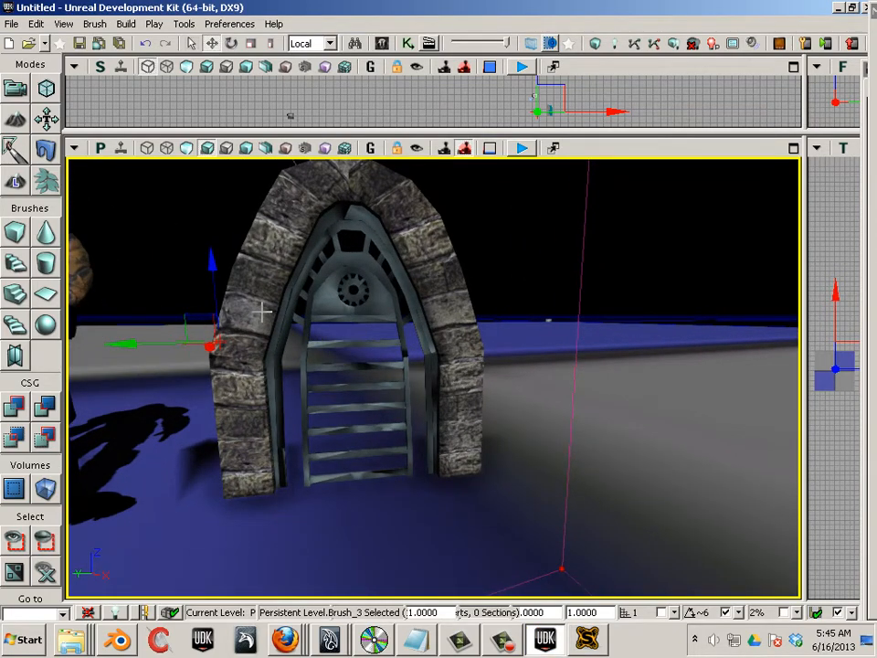
pyautogui.click(342, 364)
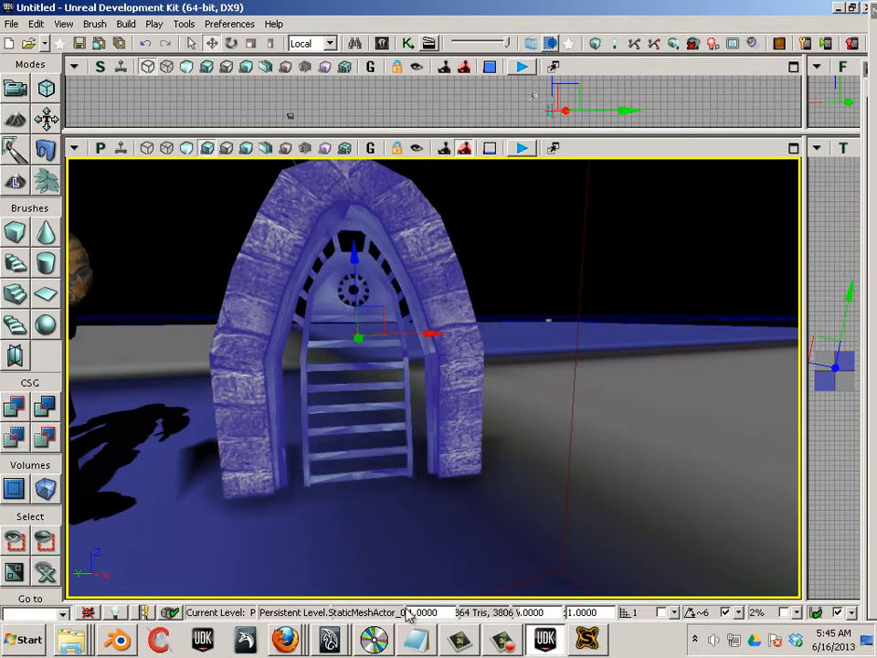
# Switch to Maya and set the normals of the window arch object polySurface82 to face.
pyautogui.click(329, 640)
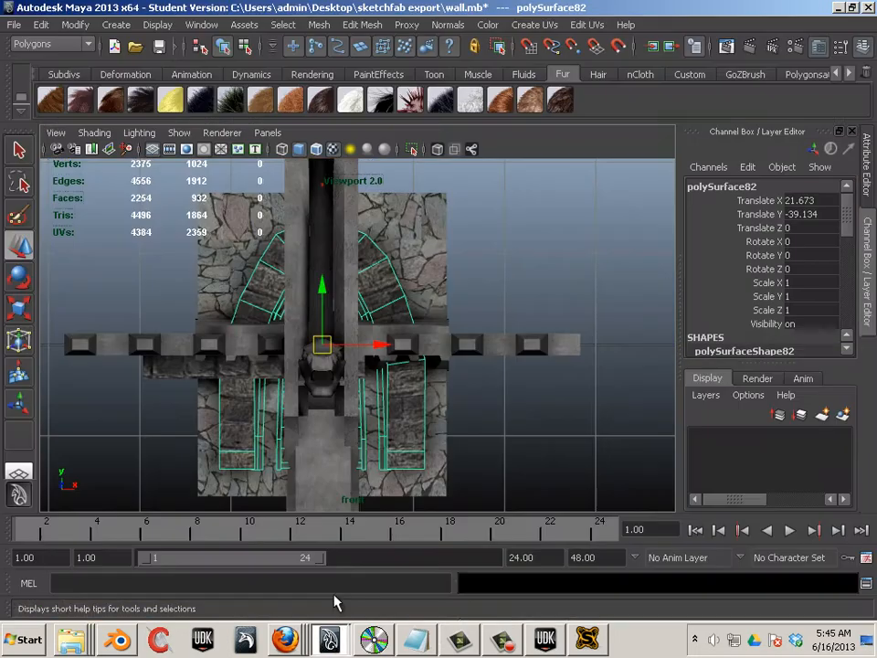
pyautogui.click(535, 448)
pyautogui.click(421, 404)
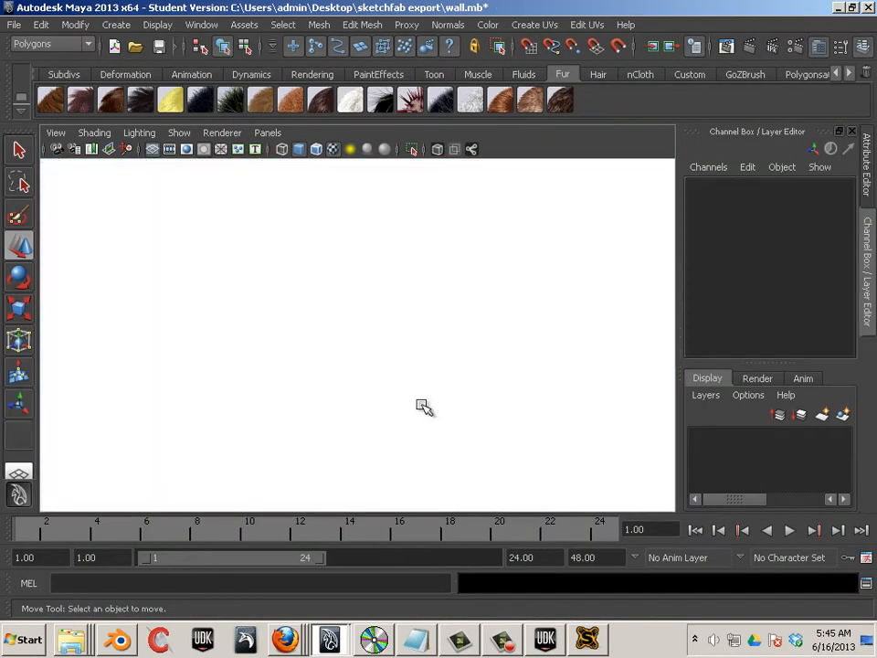
pyautogui.scroll(2, 413, 434)
pyautogui.scroll(3, 413, 430)
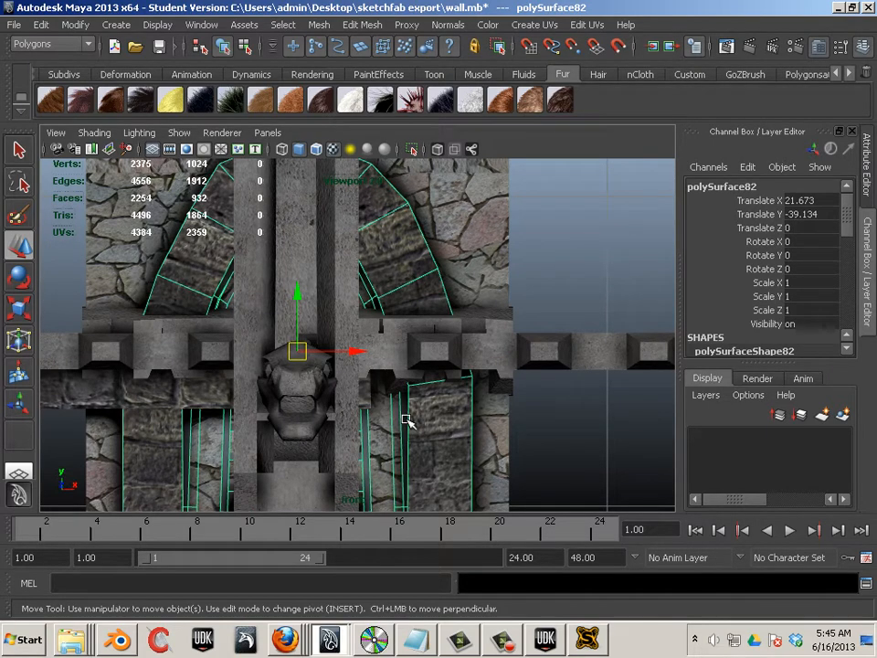
pyautogui.click(446, 26)
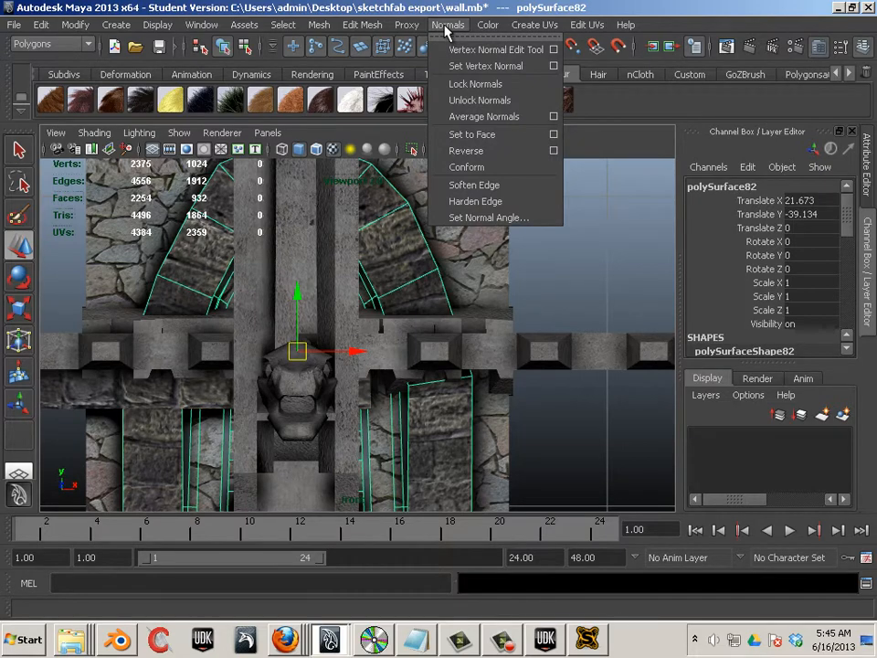
pyautogui.click(482, 137)
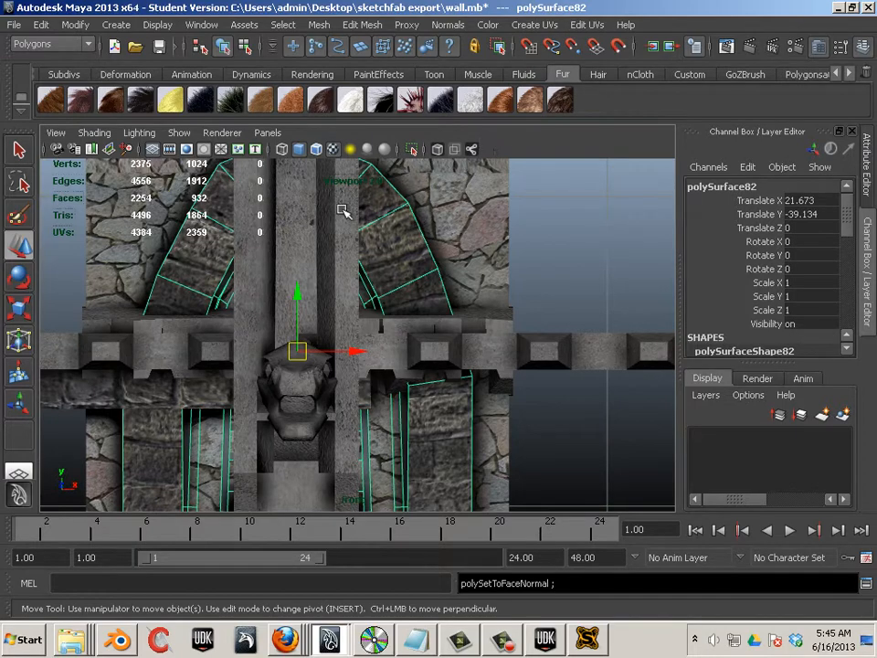
# Center the pivot of the window arch object polySurface82 and delete its construction history.
pyautogui.click(72, 25)
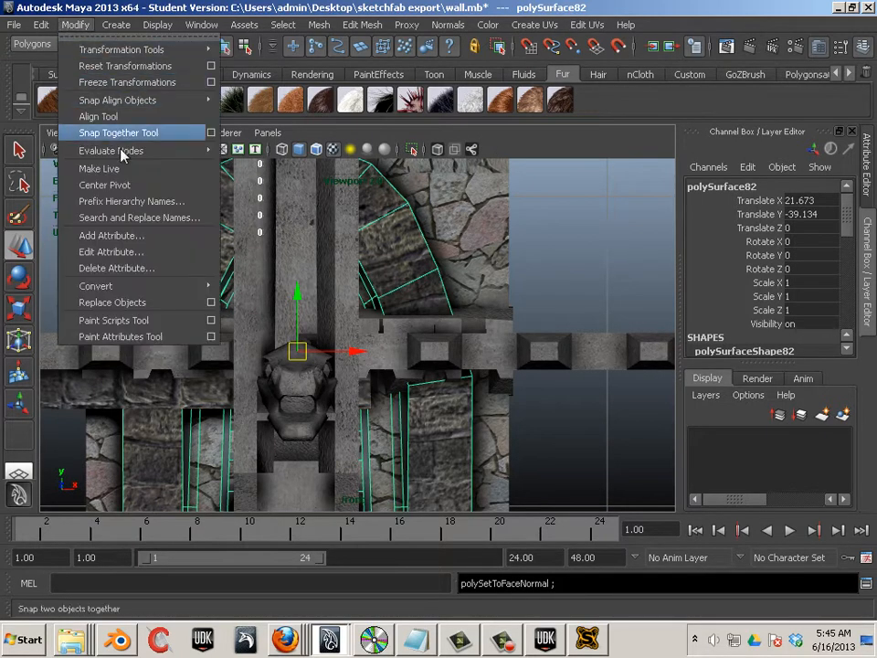
pyautogui.moveTo(750, 361); pyautogui.dragTo(735, 474)
pyautogui.scroll(-3, 726, 426)
pyautogui.scroll(-3, 725, 426)
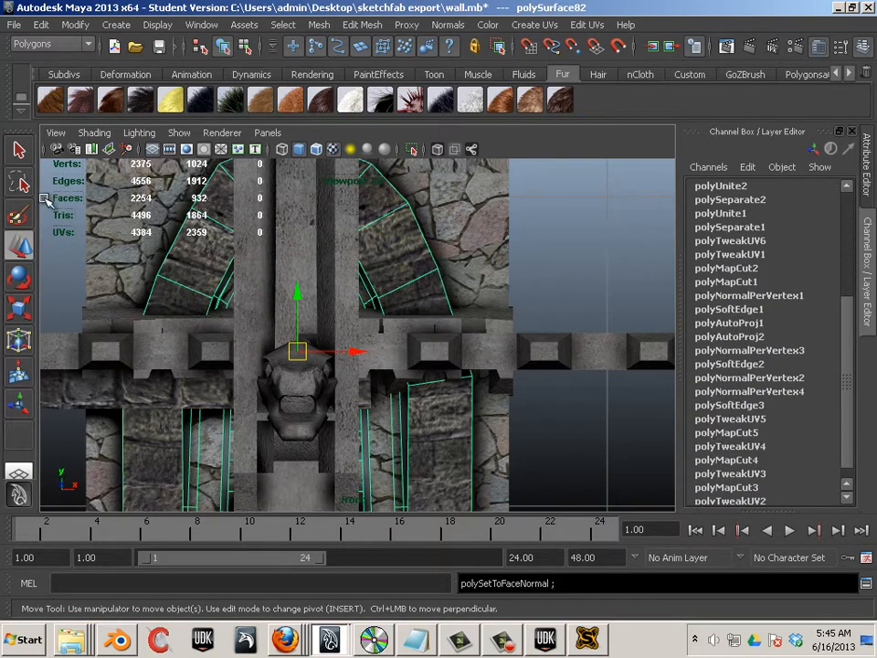
pyautogui.click(57, 25)
pyautogui.click(121, 186)
pyautogui.click(74, 25)
pyautogui.click(41, 24)
pyautogui.moveTo(92, 205)
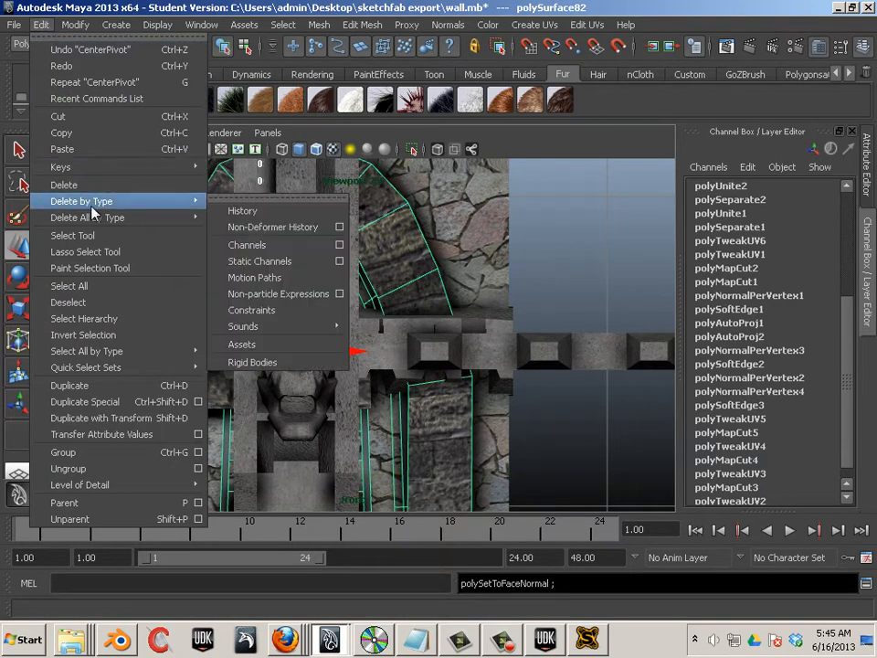
pyautogui.click(235, 210)
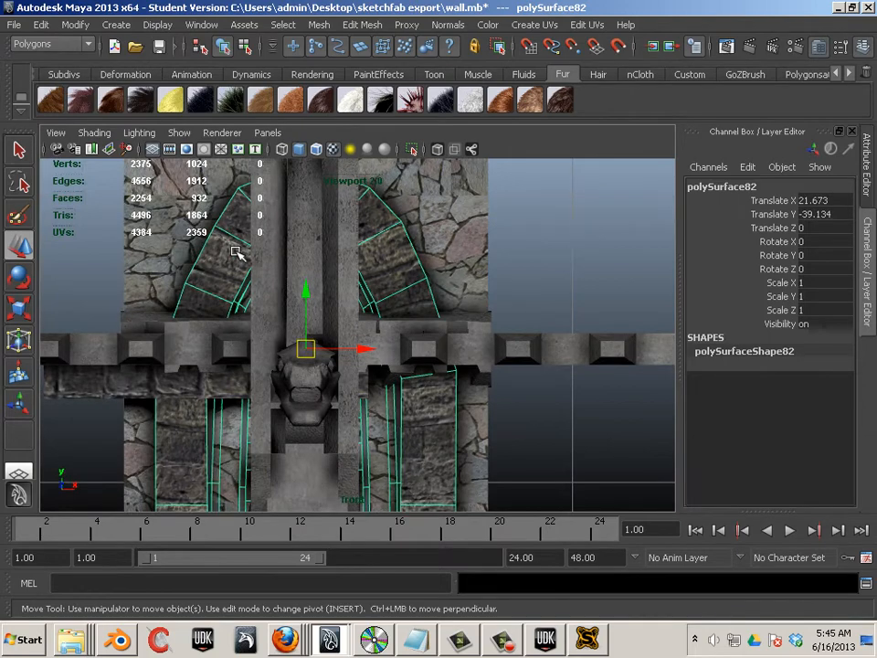
# Freeze the window arch's transformations and export it as FBX, replacing window_1.fbx in the steampunkbuilding1 folder.
pyautogui.click(74, 24)
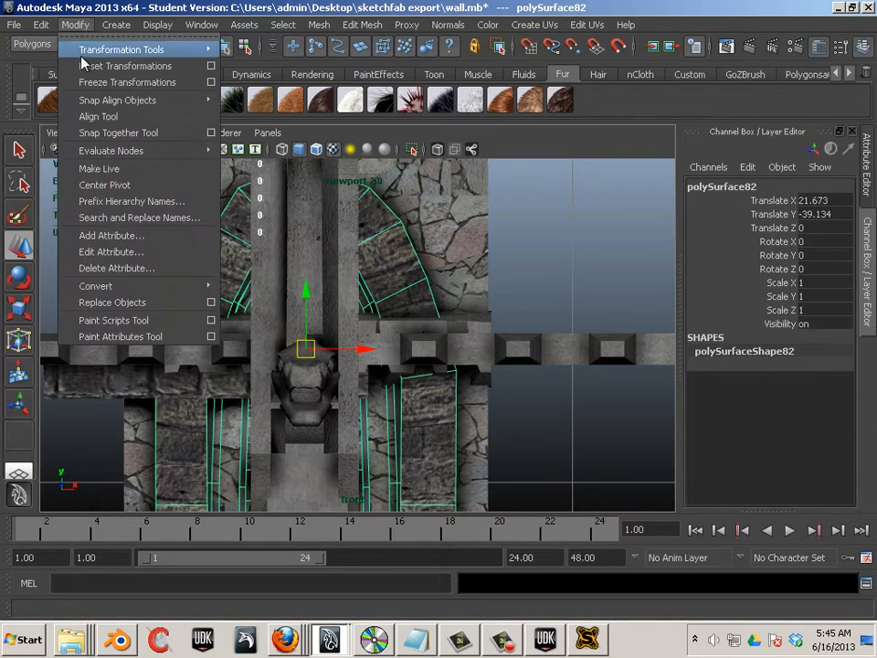
pyautogui.click(94, 84)
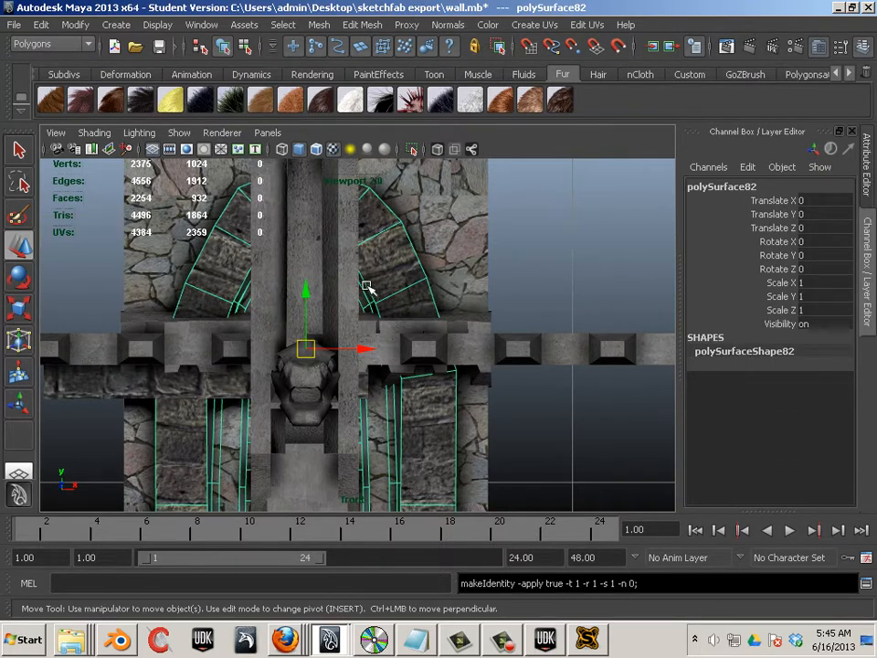
pyautogui.click(13, 25)
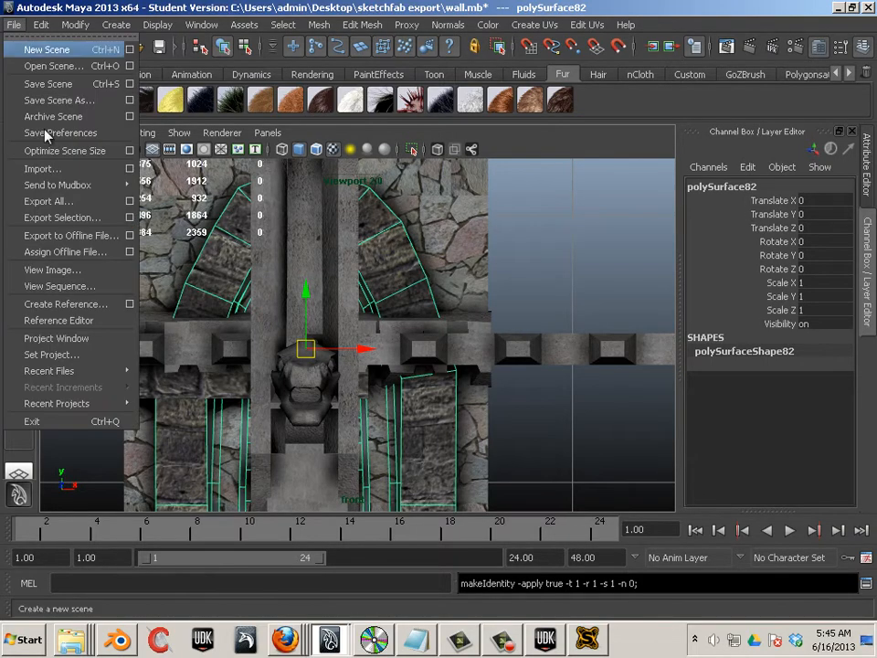
pyautogui.click(64, 217)
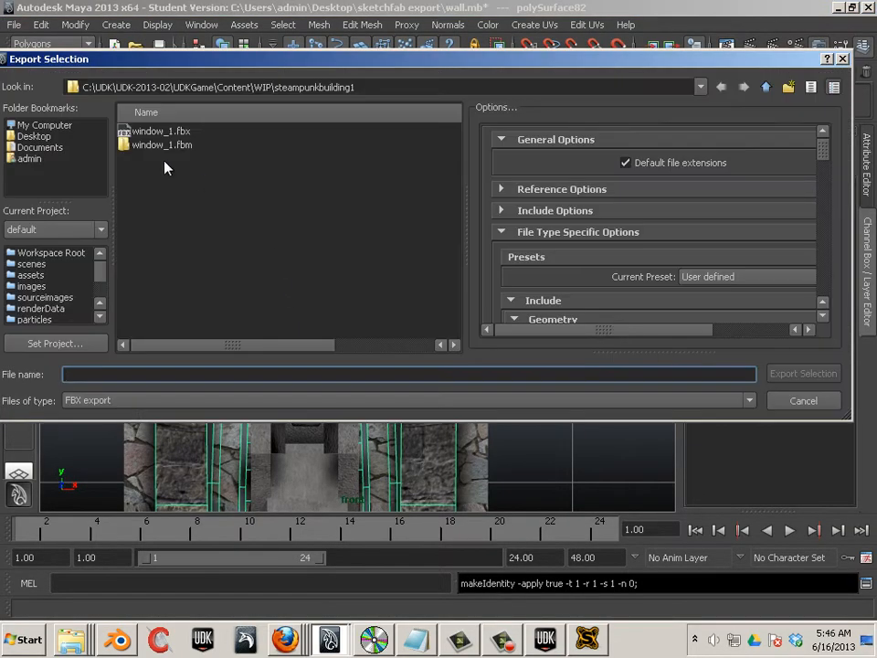
pyautogui.click(153, 133)
pyautogui.click(791, 374)
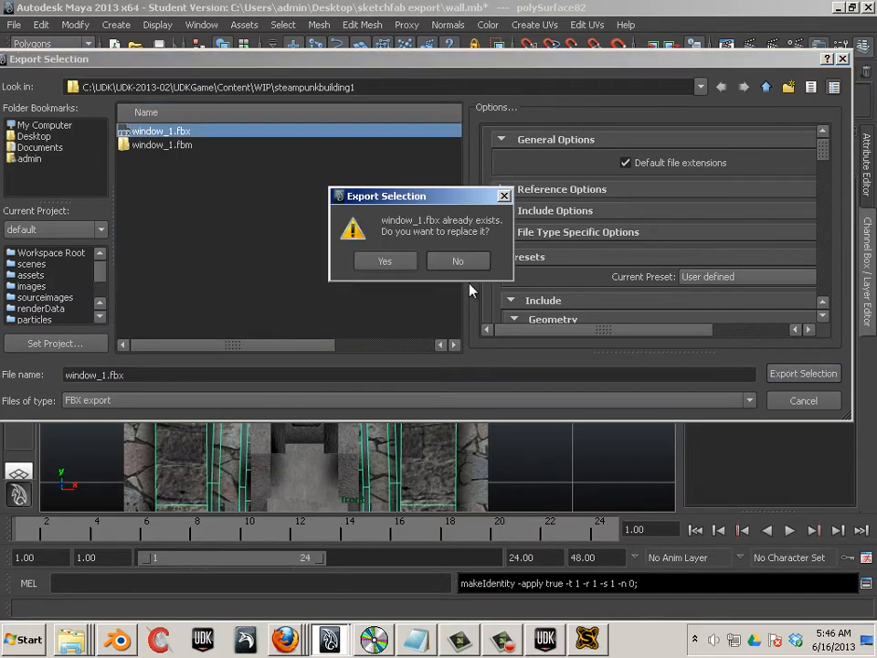
pyautogui.click(386, 262)
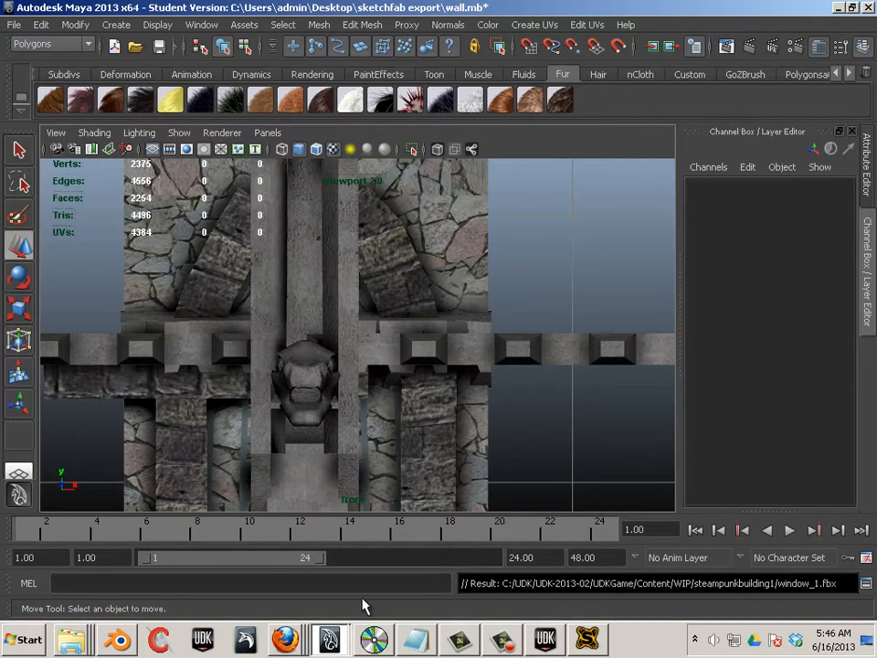
# Switch to UDK and reimport the static mesh Window_1_polySurface82 from the updated FBX.
pyautogui.click(546, 640)
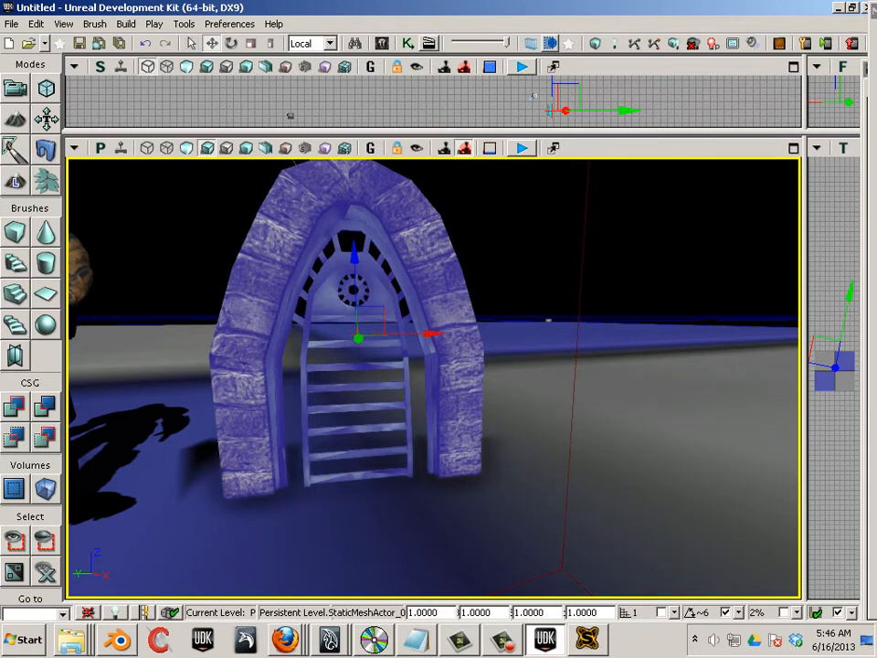
pyautogui.hotkey('ctrl', 'shift', 'f')
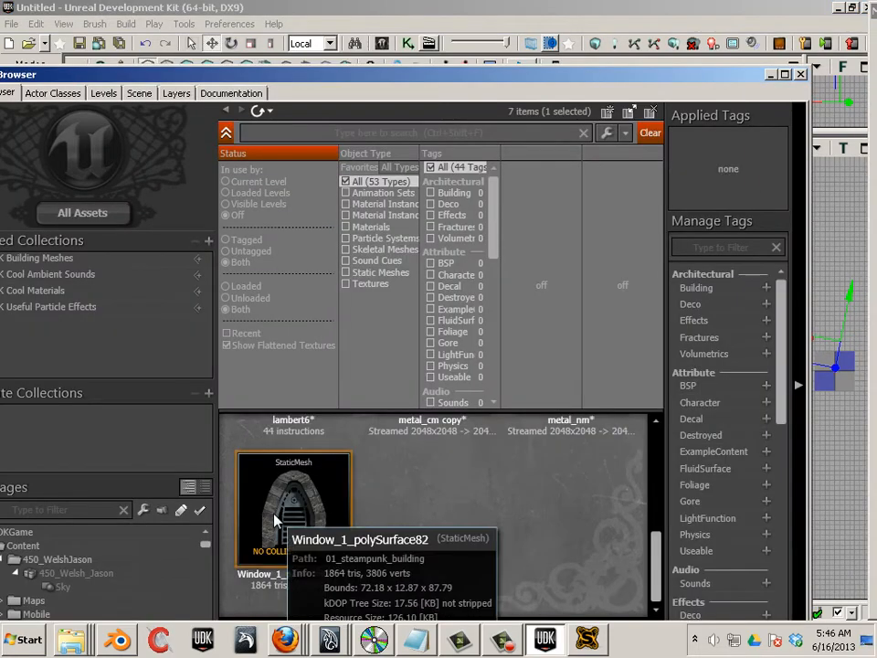
pyautogui.click(276, 521)
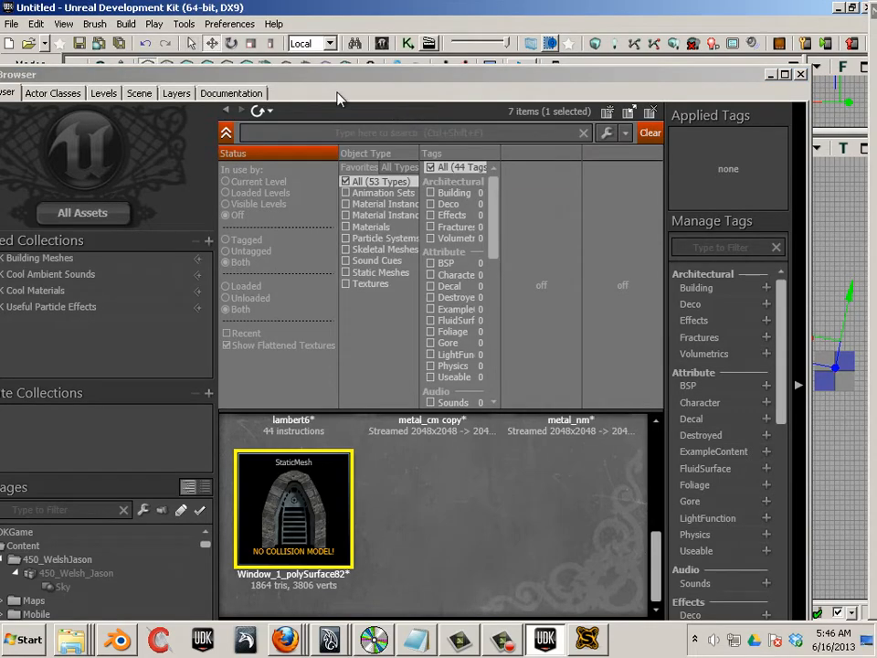
pyautogui.click(317, 79)
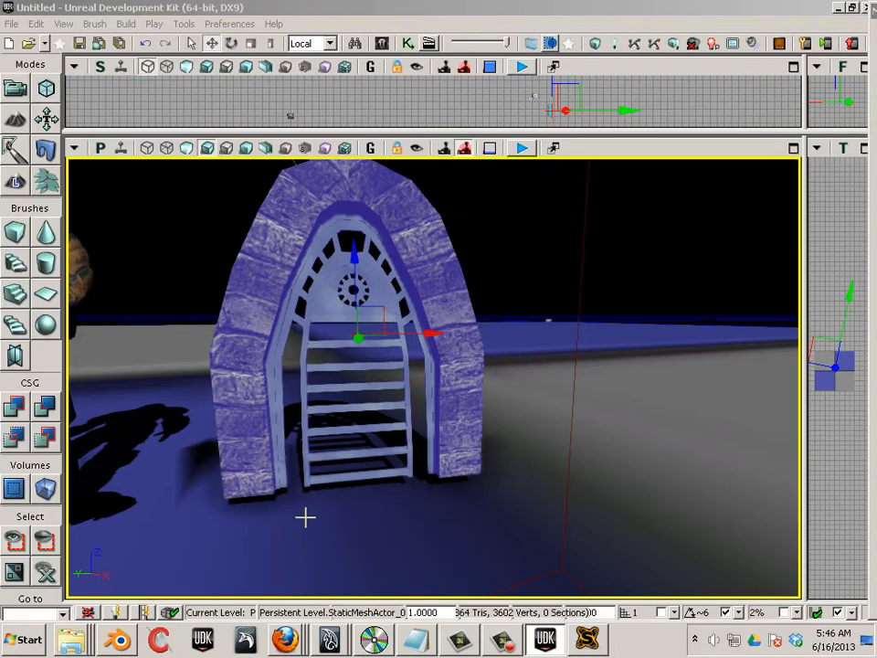
# Build the level's lighting at Production quality with Lightmass and move the Lighting Results window clear of the window mesh.
pyautogui.click(122, 26)
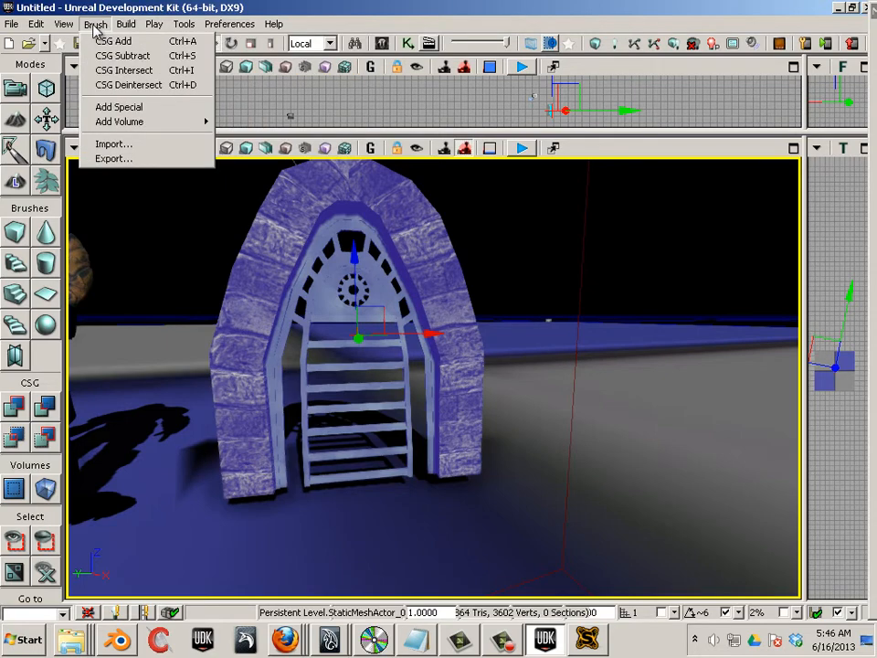
pyautogui.click(142, 72)
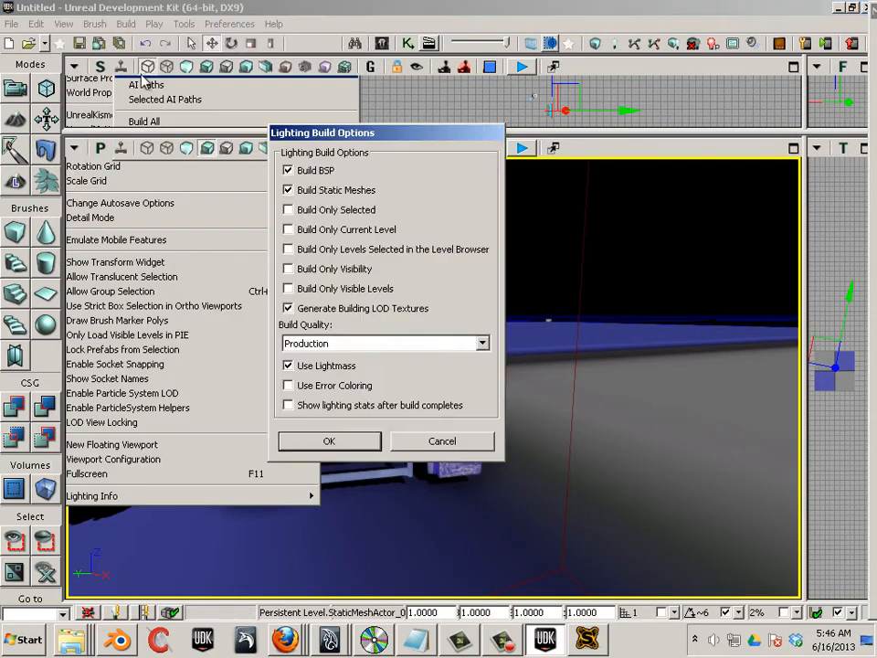
pyautogui.click(331, 441)
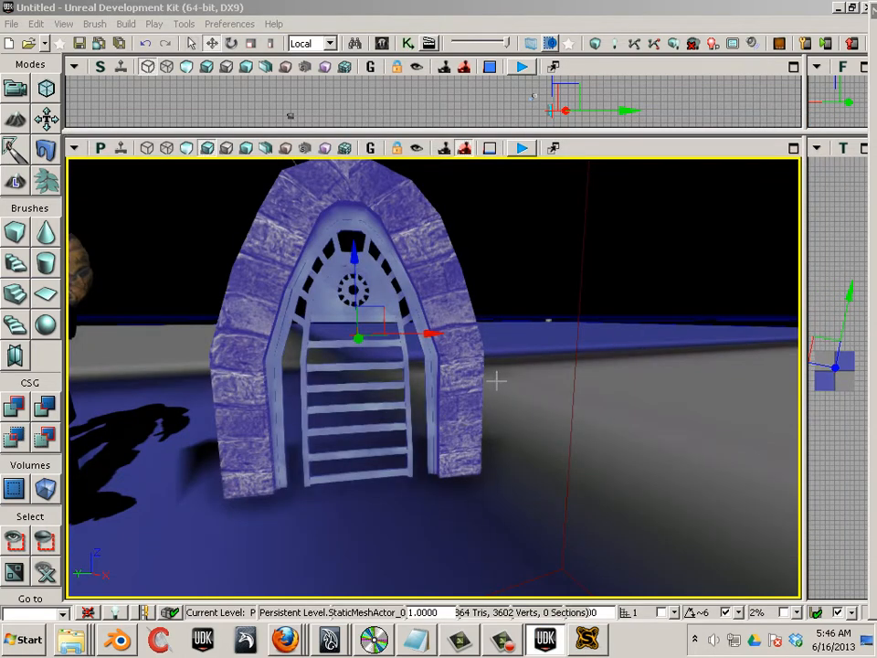
pyautogui.click(512, 318)
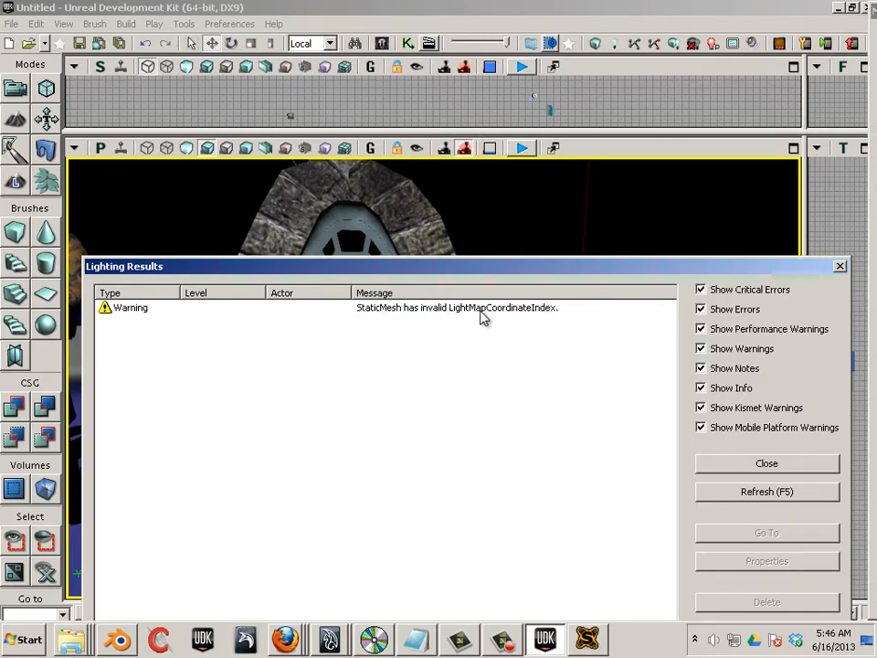
pyautogui.moveTo(527, 273); pyautogui.dragTo(552, 447)
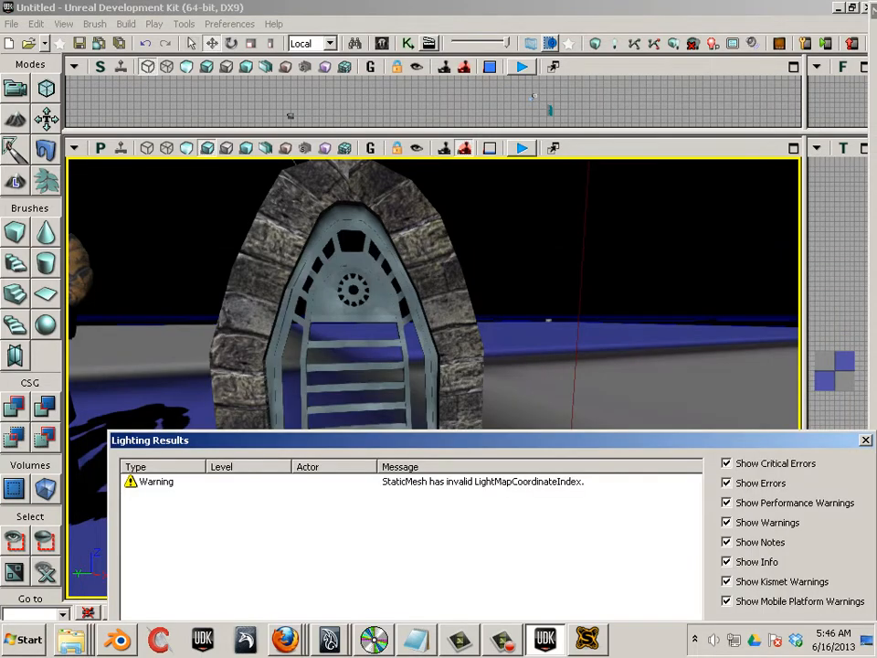
# Open Window_1_polySurface82 in the Static Mesh Editor and examine its UV channels 0 and 1 with the UV overlay on.
pyautogui.moveTo(872, 11); pyautogui.dragTo(658, 18)
pyautogui.doubleClick(607, 436)
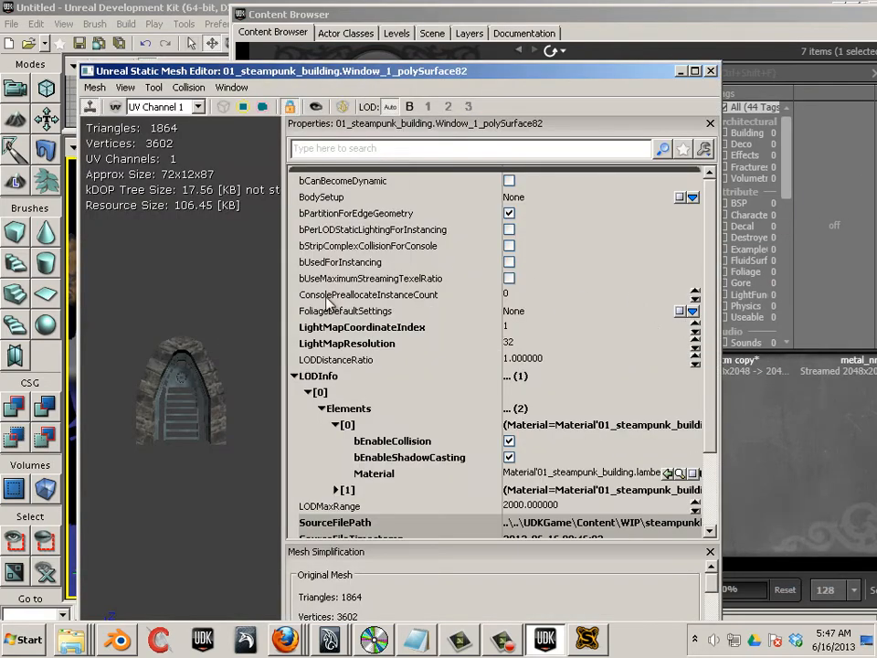
pyautogui.click(198, 107)
pyautogui.click(179, 134)
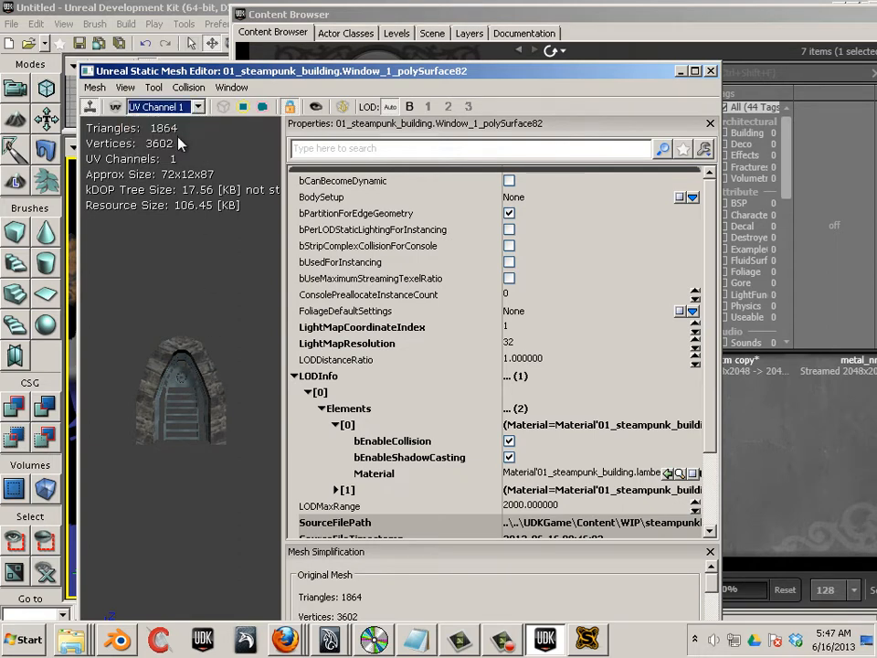
pyautogui.click(198, 109)
pyautogui.click(154, 122)
pyautogui.click(223, 108)
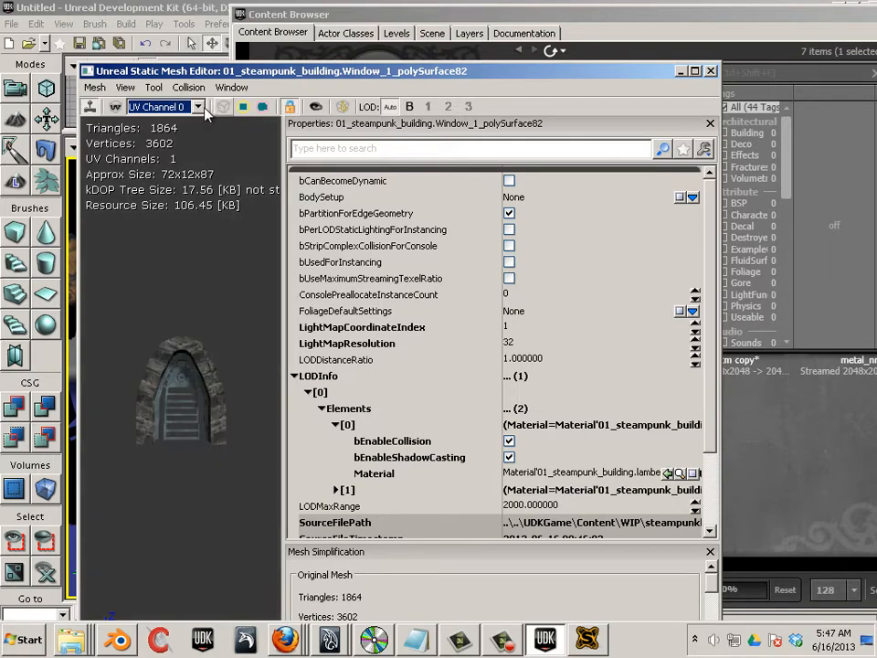
pyautogui.click(198, 107)
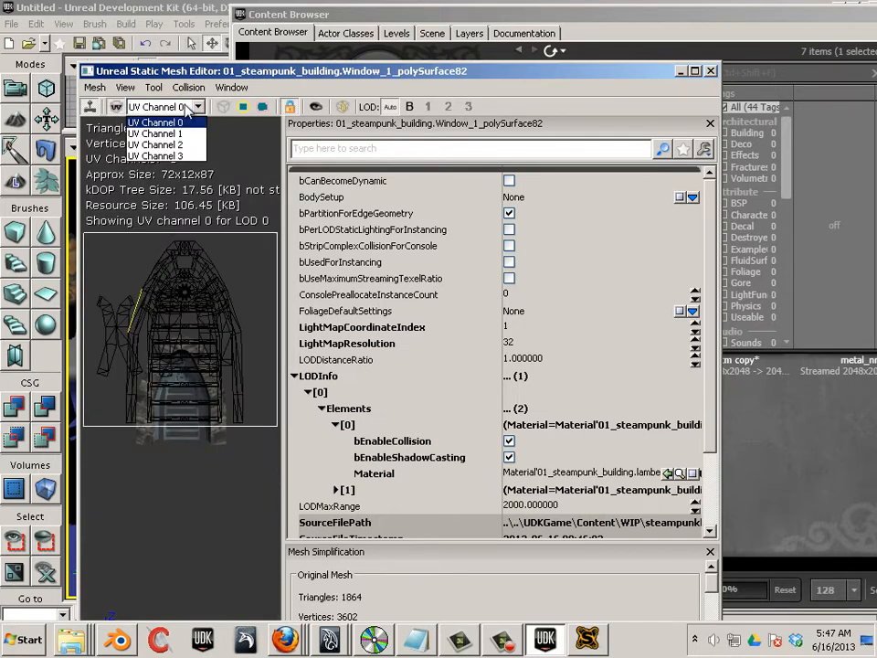
pyautogui.click(147, 129)
pyautogui.click(164, 368)
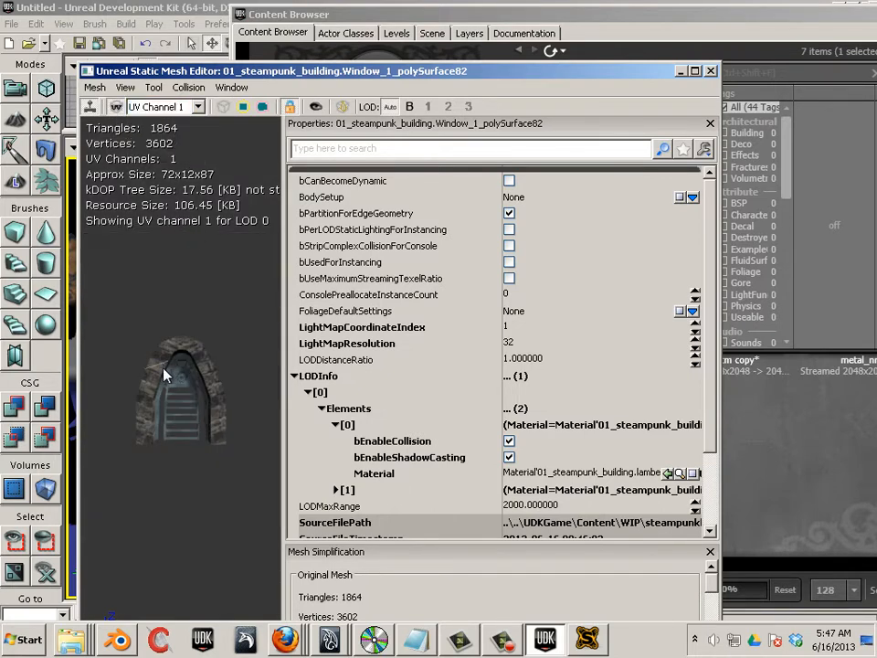
# Generate new unique UVs for the window mesh's LOD 0 in UV channel 1, limiting maximum stretching to 0.5.
pyautogui.click(94, 88)
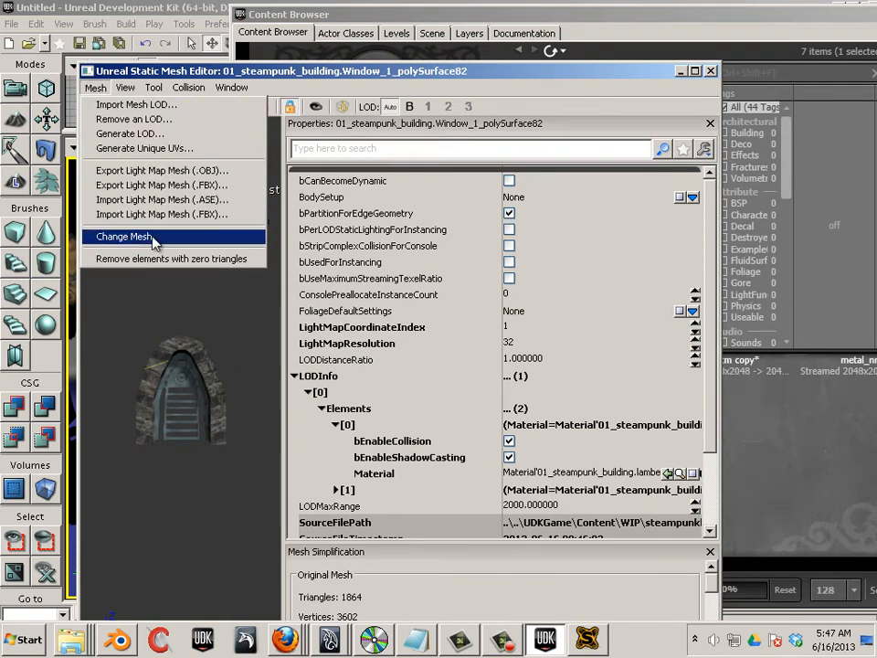
pyautogui.click(148, 149)
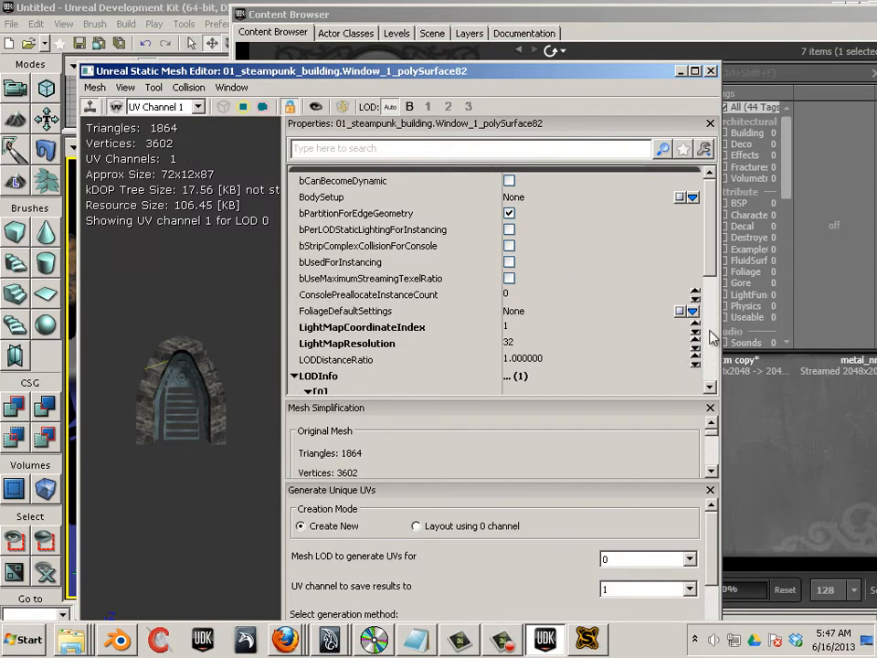
pyautogui.moveTo(712, 525); pyautogui.dragTo(712, 567)
pyautogui.doubleClick(476, 72)
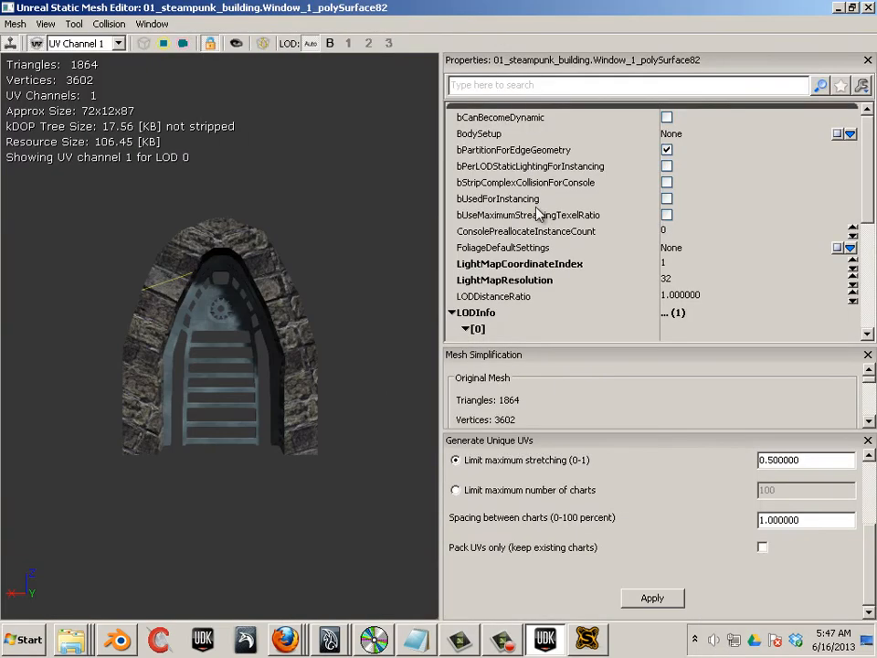
pyautogui.click(668, 600)
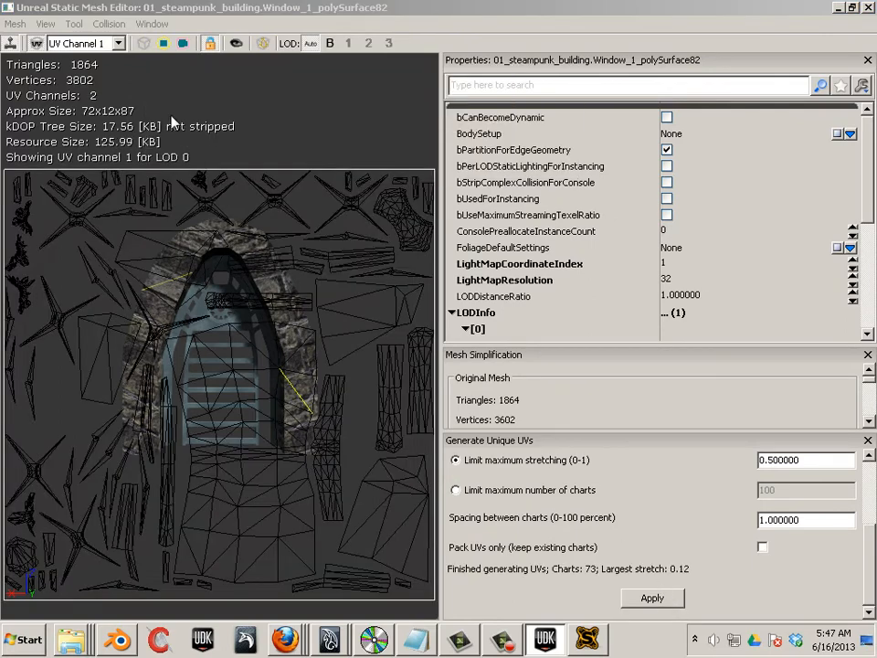
# Compare the window mesh's UV channels 0 and 1, then close the Static Mesh Editor.
pyautogui.click(118, 44)
pyautogui.click(81, 59)
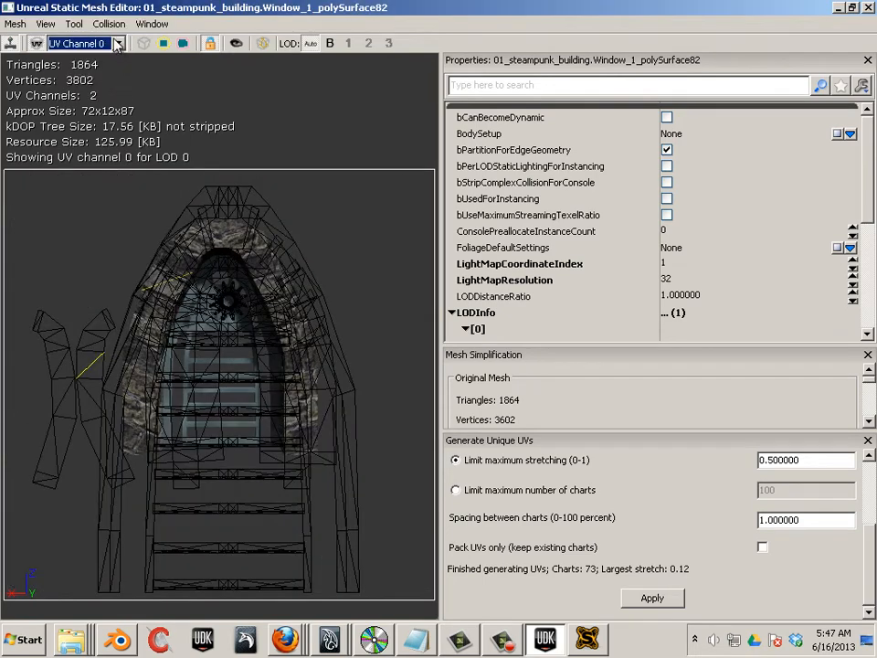
pyautogui.click(89, 43)
pyautogui.click(107, 69)
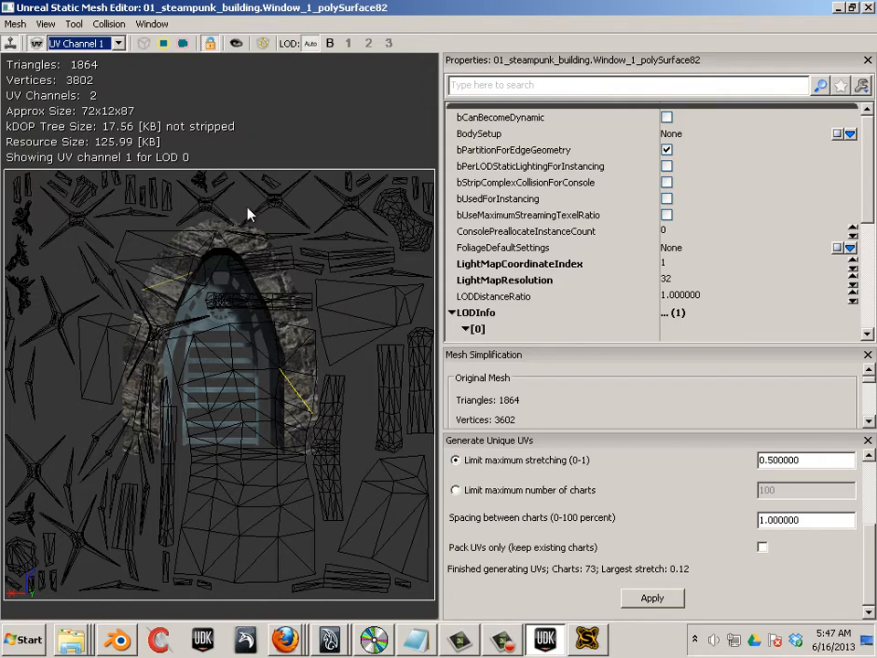
pyautogui.click(210, 43)
pyautogui.click(865, 8)
# Rebuild the lighting at Production quality using the mesh's new lightmap UVs and move the Content Browser off the Perspective view.
pyautogui.click(75, 22)
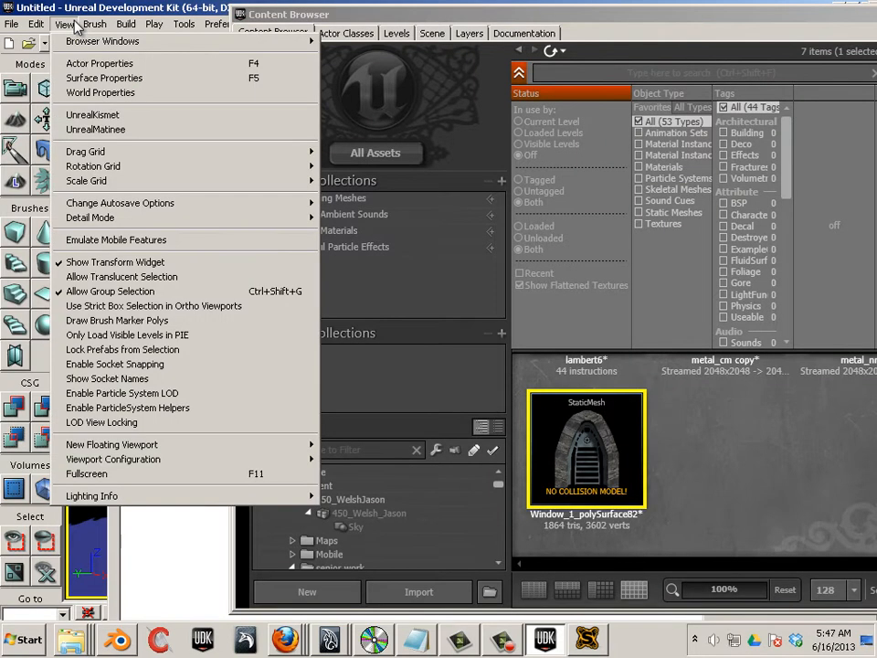
pyautogui.moveTo(125, 23)
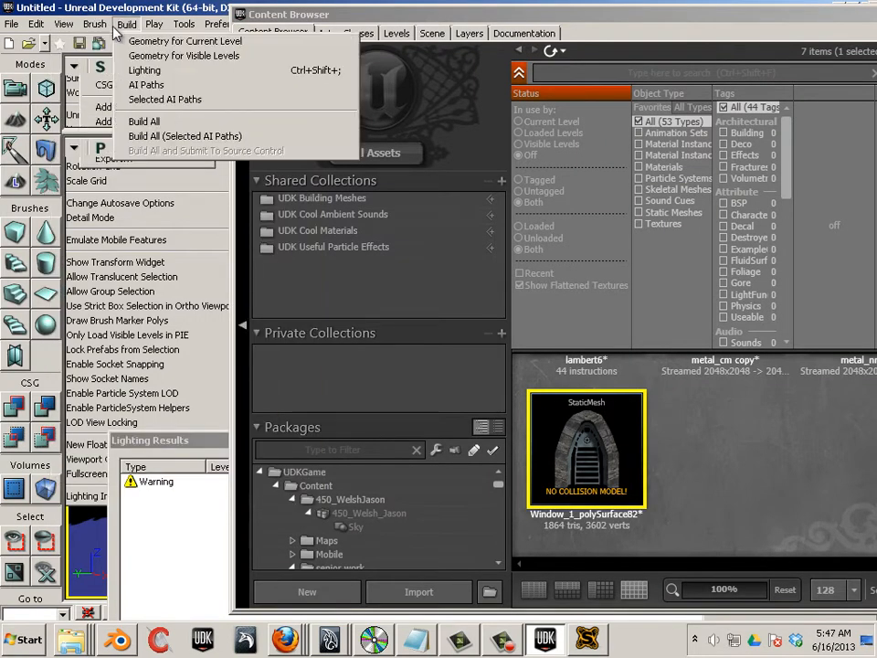
pyautogui.click(137, 71)
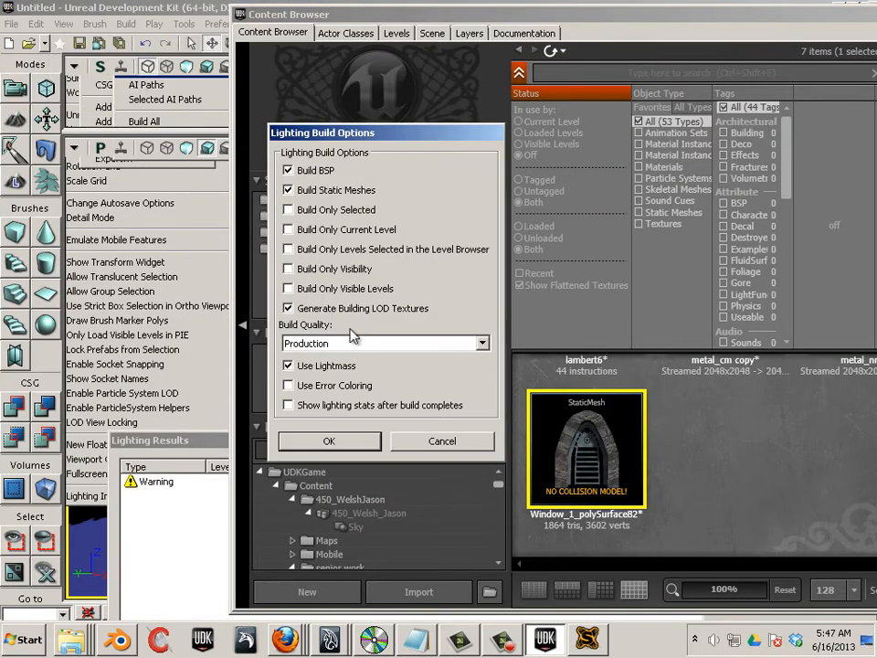
pyautogui.click(355, 443)
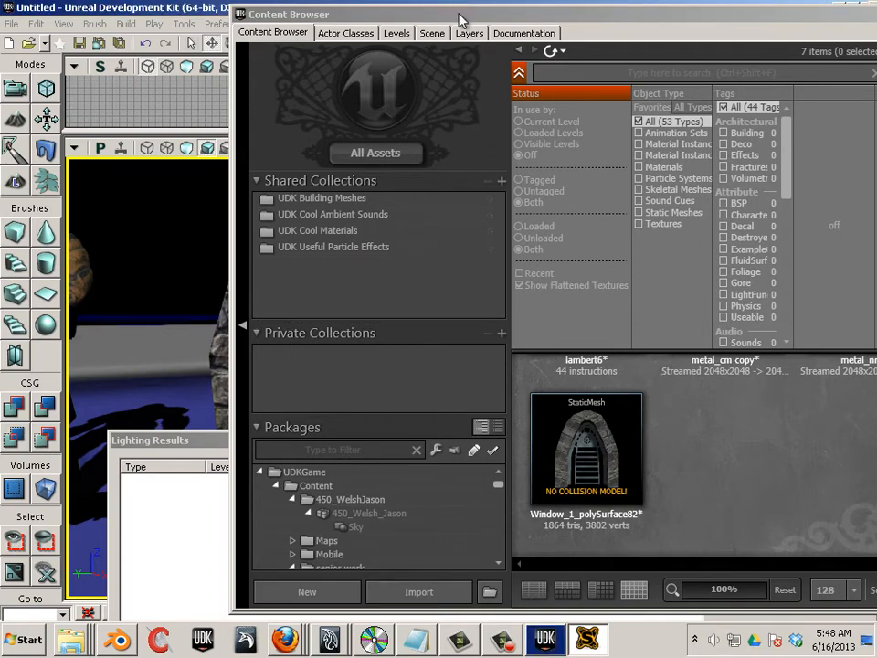
pyautogui.moveTo(477, 16); pyautogui.dragTo(876, 126)
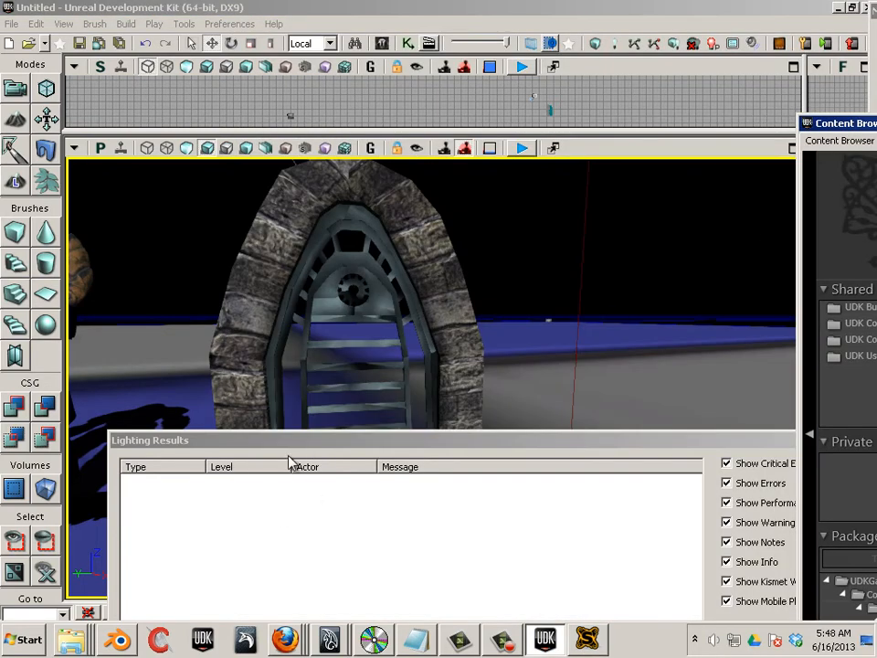
# Move the Lighting Results window clear of the arched window, select the window mesh and briefly check its open Static Mesh Editor.
pyautogui.moveTo(299, 439); pyautogui.dragTo(291, 516)
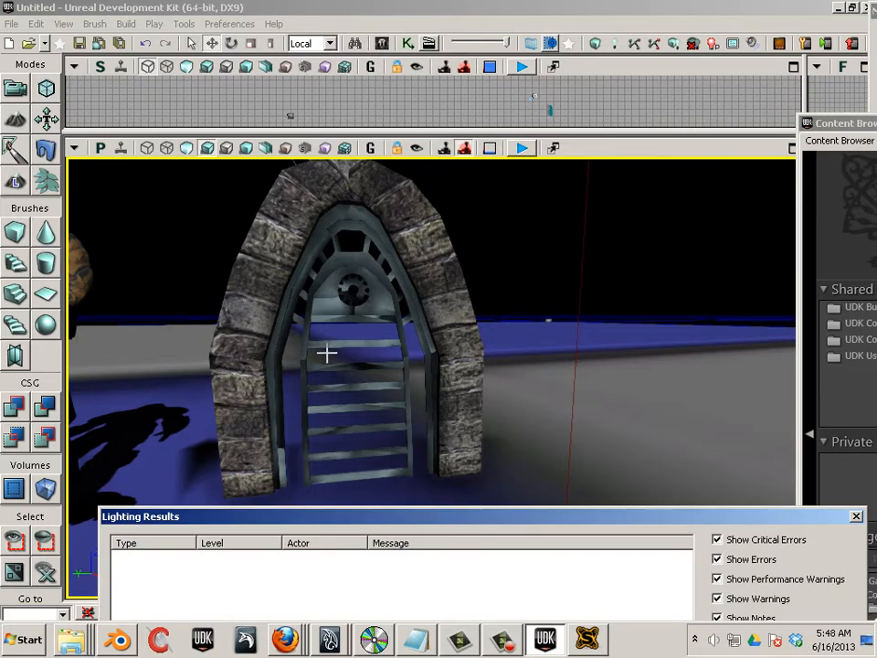
pyautogui.click(328, 361)
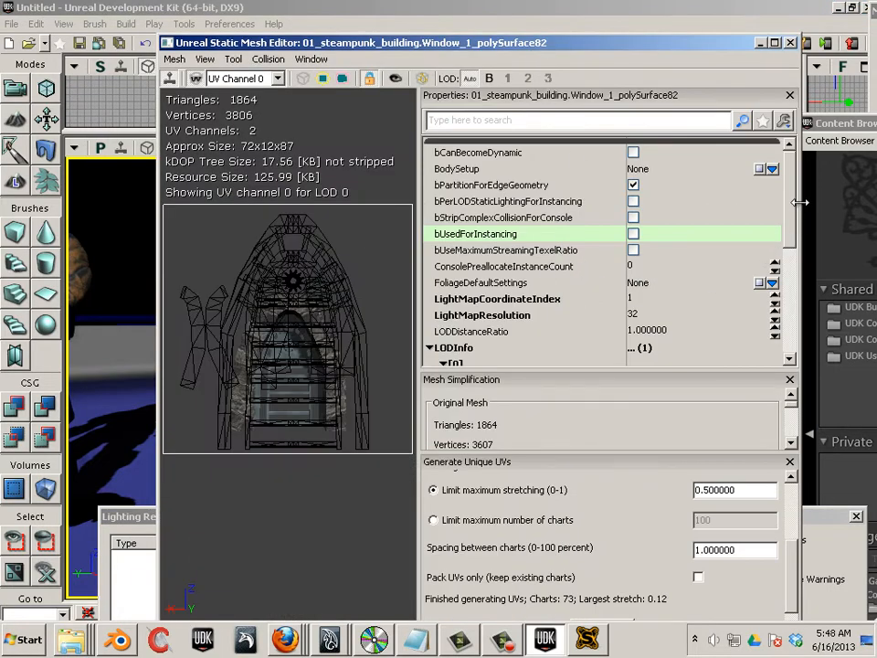
pyautogui.click(792, 43)
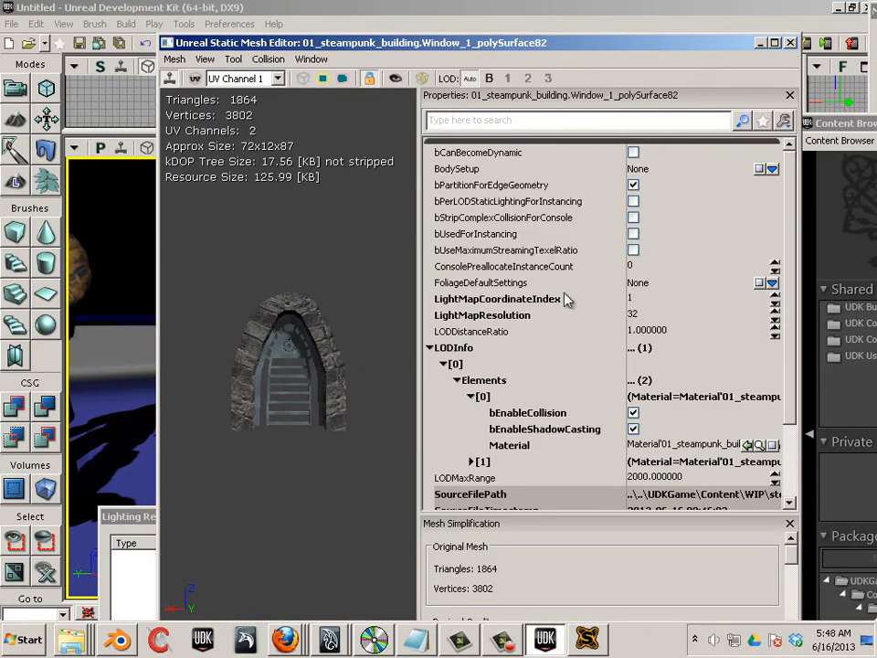
# Set the window mesh's LightMapResolution to 128 and look through its remaining properties.
pyautogui.click(654, 316)
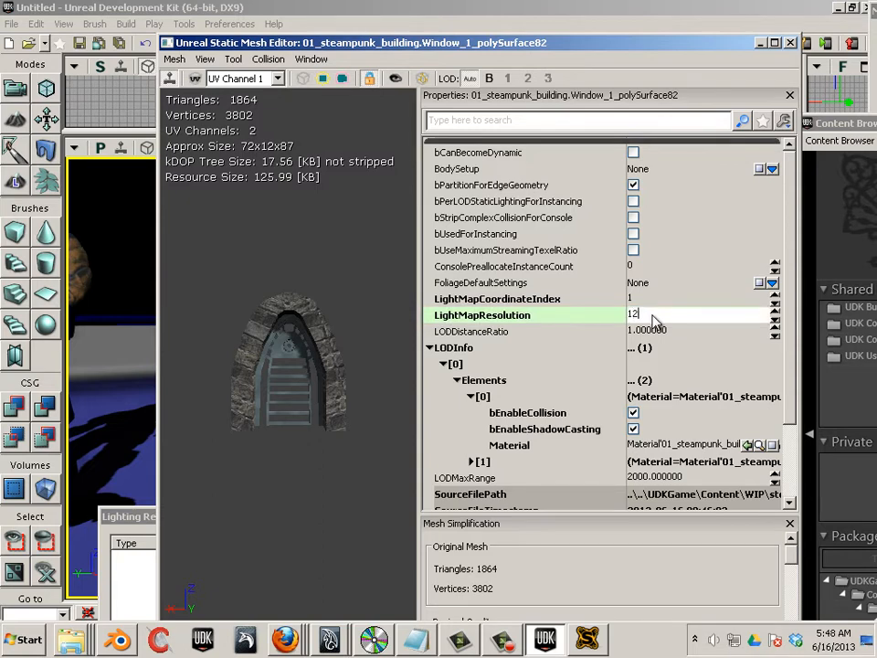
pyautogui.click(640, 283)
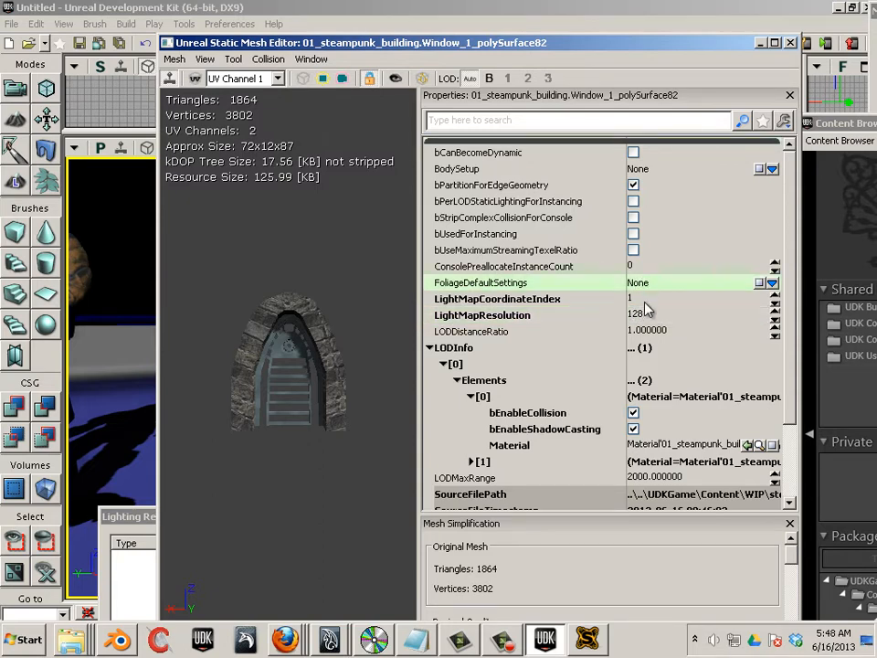
pyautogui.moveTo(791, 259); pyautogui.dragTo(789, 393)
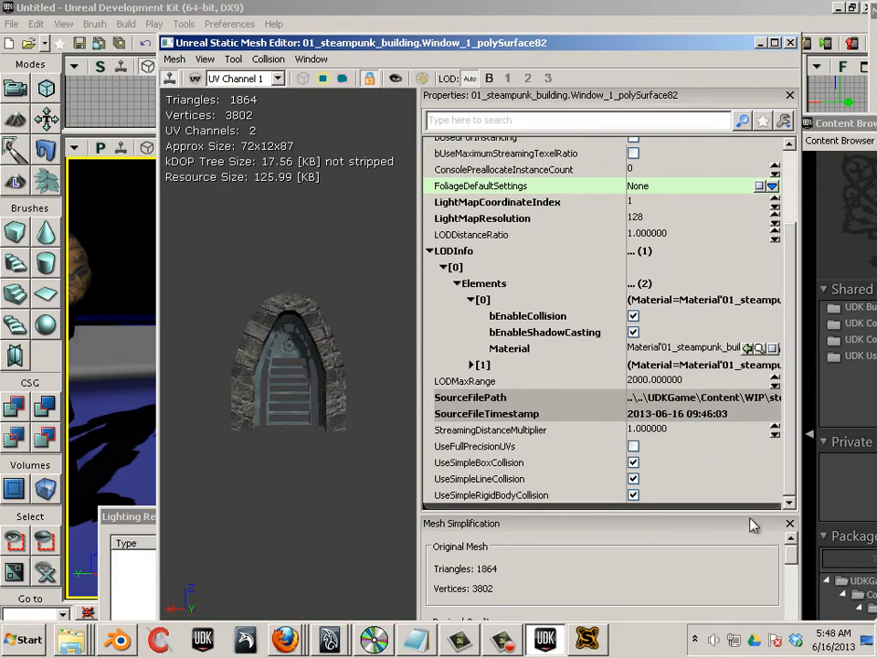
pyautogui.scroll(-3, 791, 560)
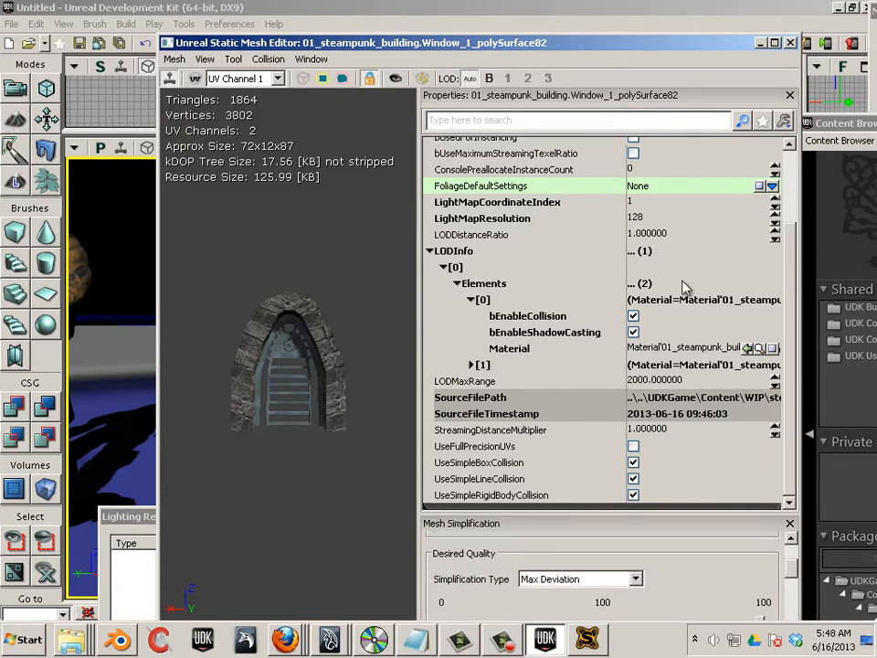
# Set the window mesh's LightMapResolution to 256, check the Mesh Simplification options and close the Static Mesh Editor.
pyautogui.click(639, 219)
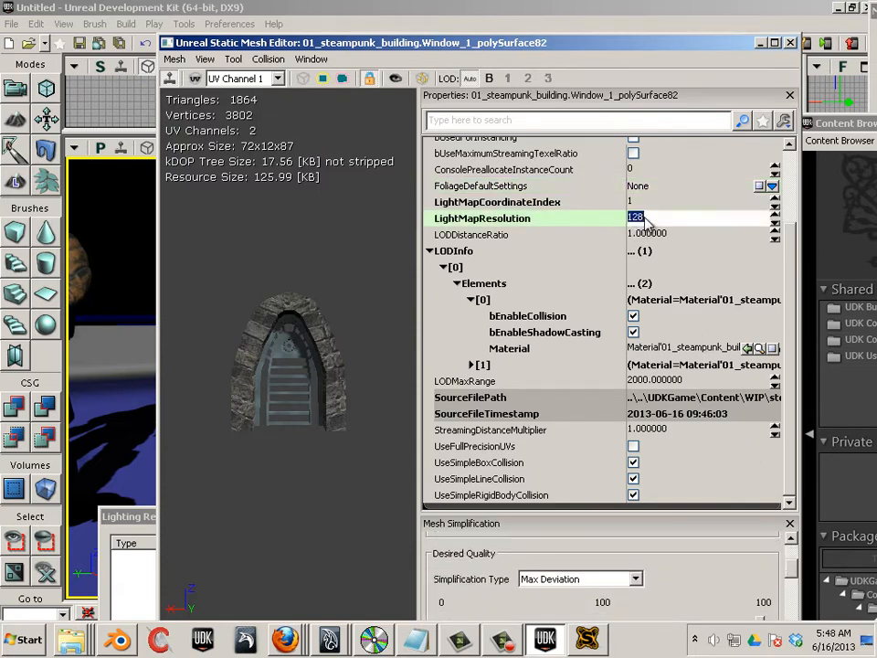
pyautogui.write('256')
pyautogui.moveTo(573, 41); pyautogui.dragTo(512, 0)
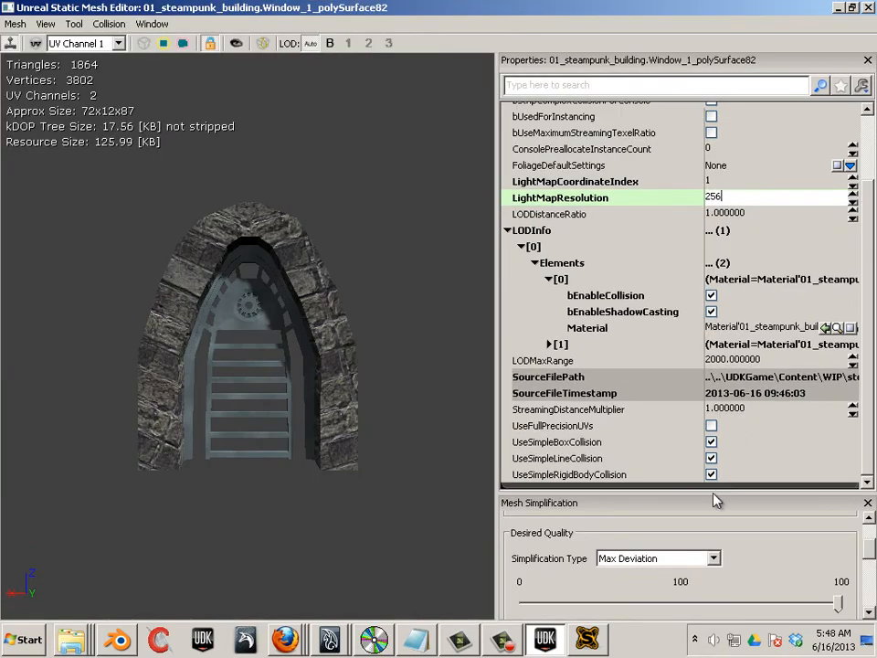
pyautogui.scroll(-3, 863, 552)
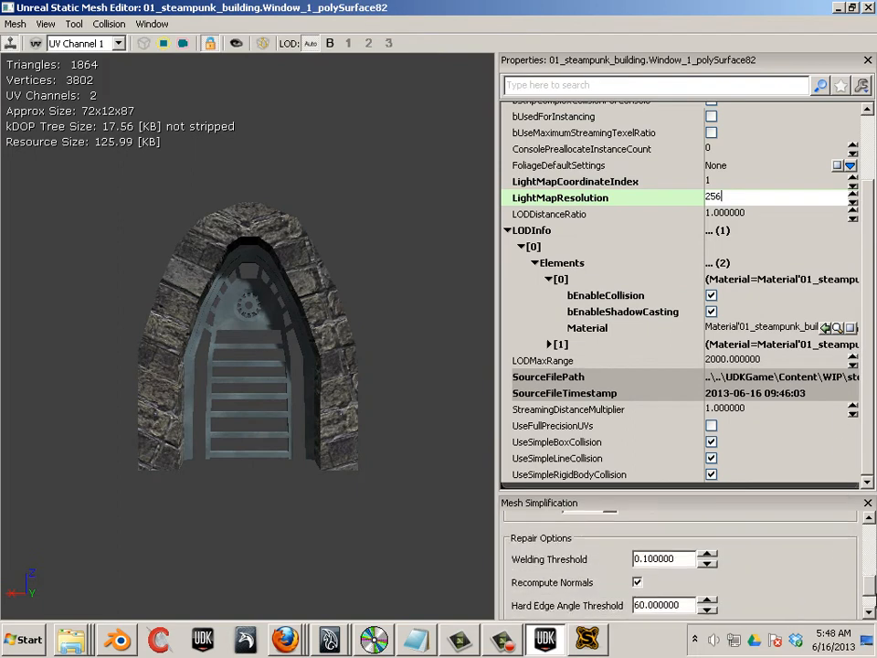
pyautogui.scroll(-2, 850, 585)
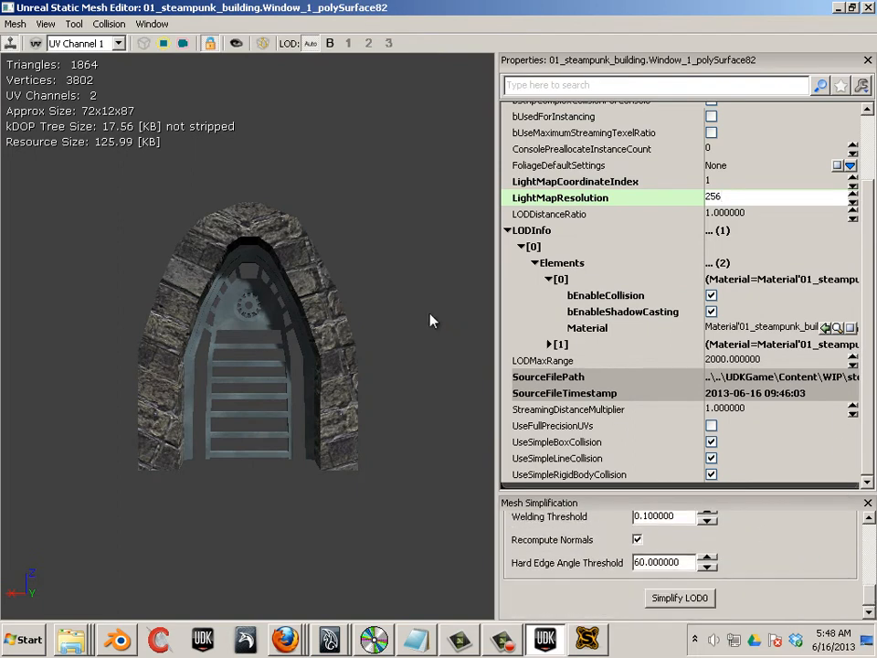
pyautogui.press('Tab')
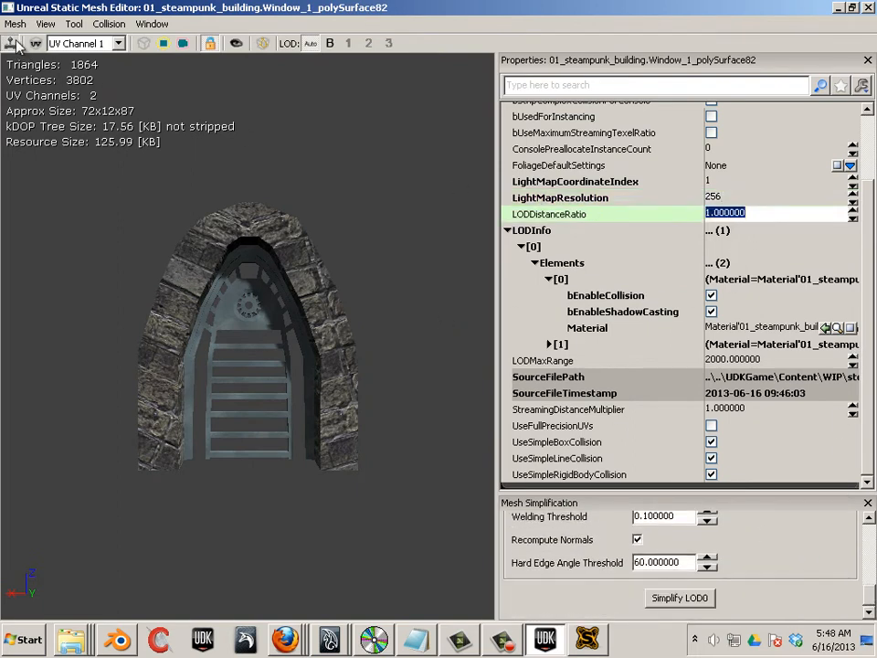
pyautogui.doubleClick(563, 8)
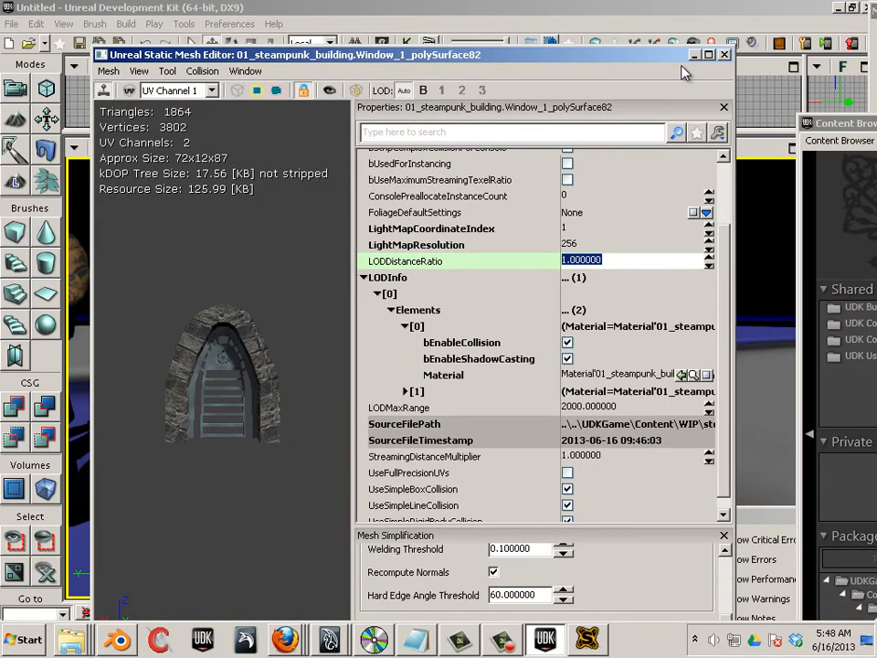
pyautogui.click(109, 72)
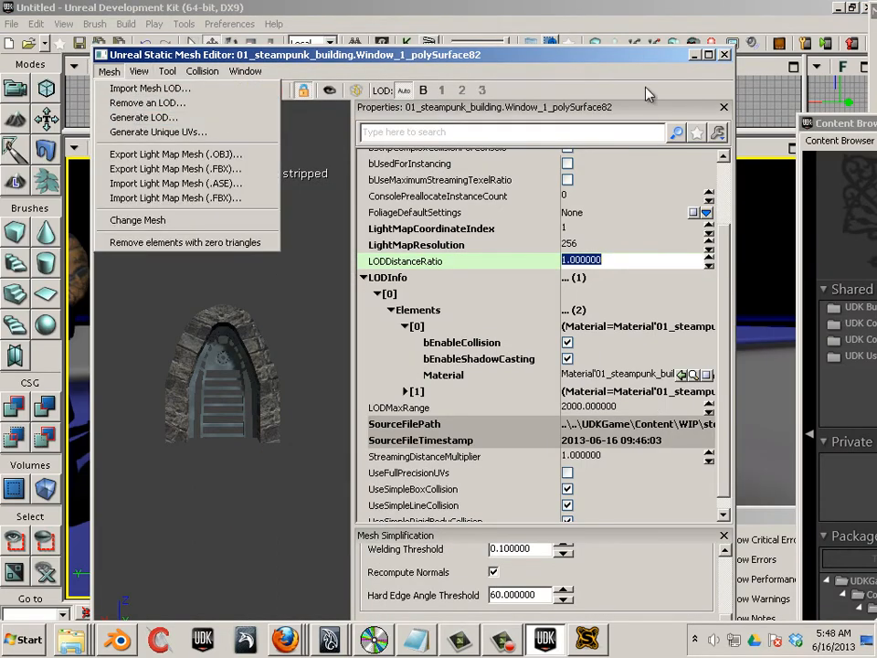
pyautogui.click(725, 55)
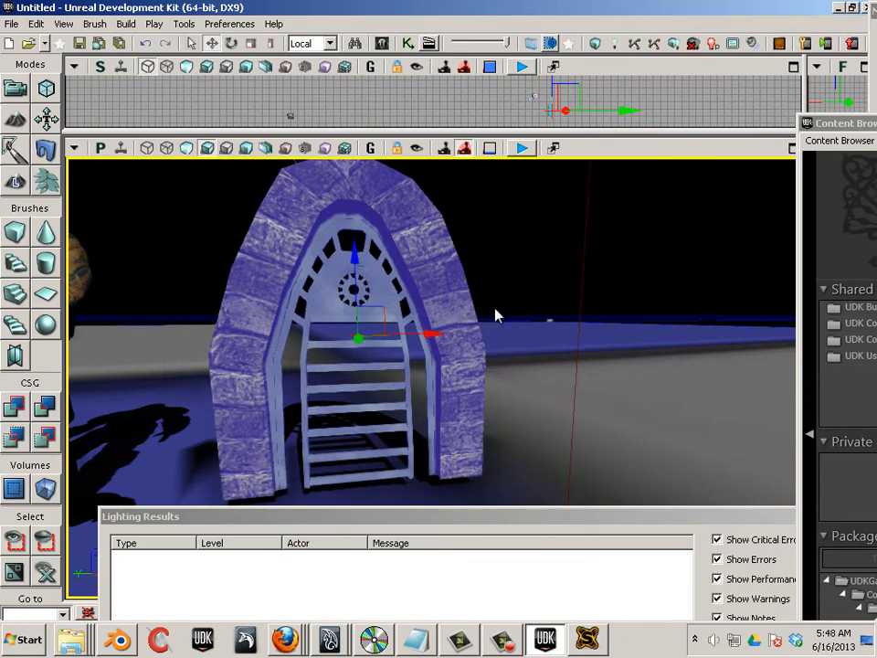
# Rebuild the level's lighting and inspect the arched window's shading up close in the Perspective view.
pyautogui.click(126, 23)
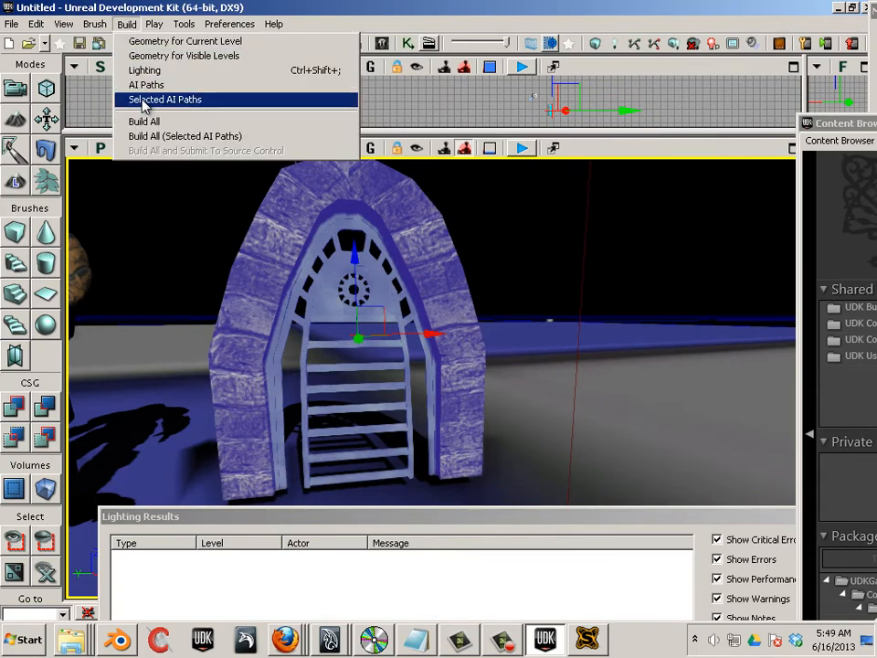
pyautogui.click(147, 71)
pyautogui.click(376, 439)
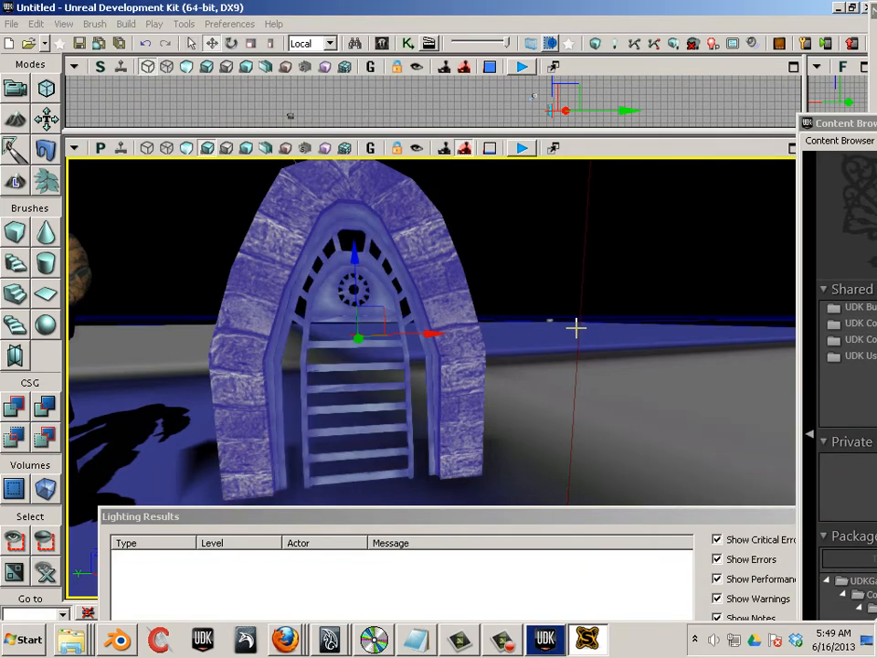
pyautogui.moveTo(539, 376); pyautogui.dragTo(505, 354)
pyautogui.scroll(8, 507, 370)
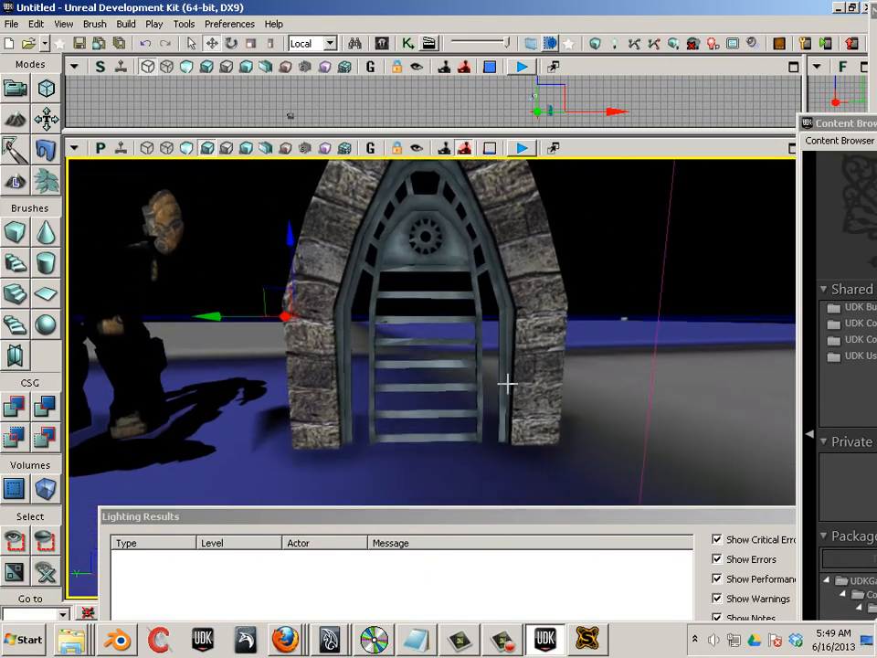
pyautogui.scroll(-2, 509, 367)
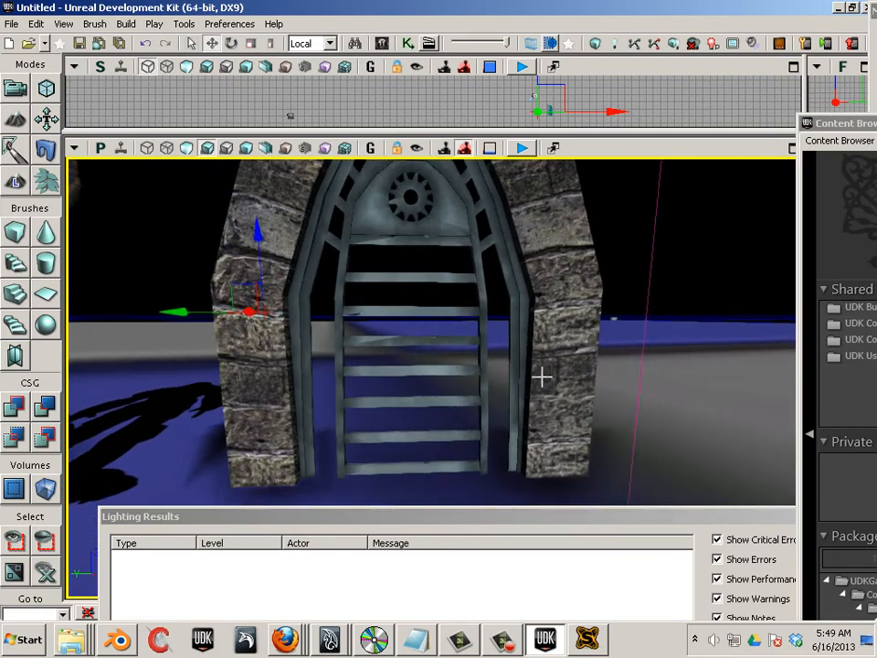
# Switch to Maya and export the window mesh polySurface82 as FBX with Smoothing Groups enabled, overwriting window_1.fbx.
pyautogui.click(341, 640)
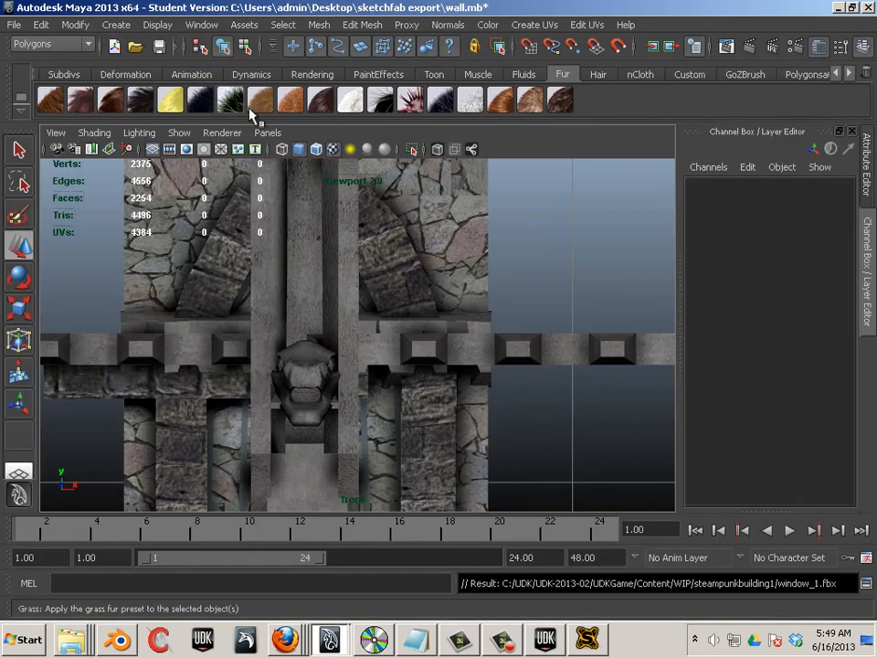
pyautogui.click(391, 261)
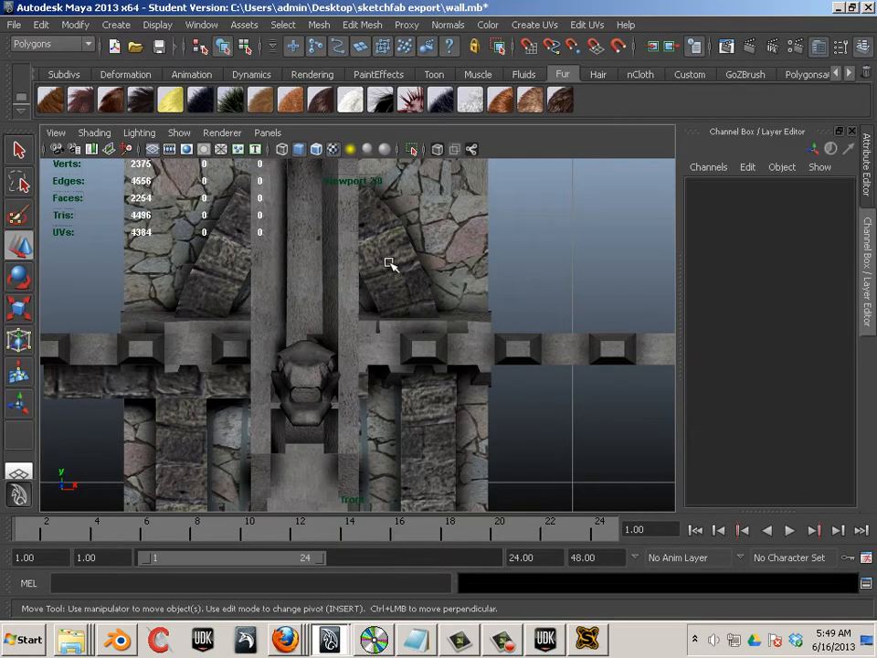
pyautogui.click(16, 25)
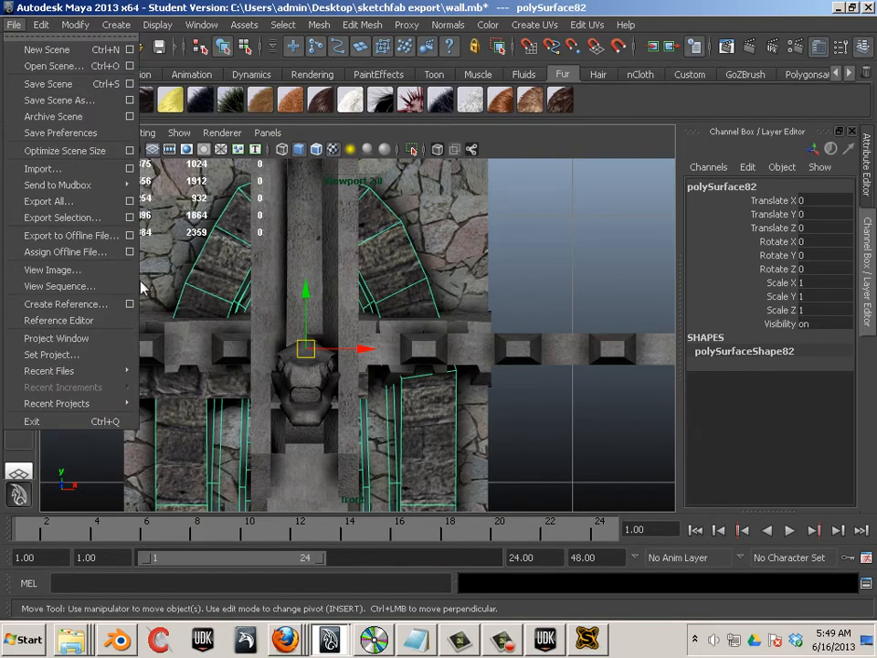
pyautogui.click(86, 217)
pyautogui.click(160, 131)
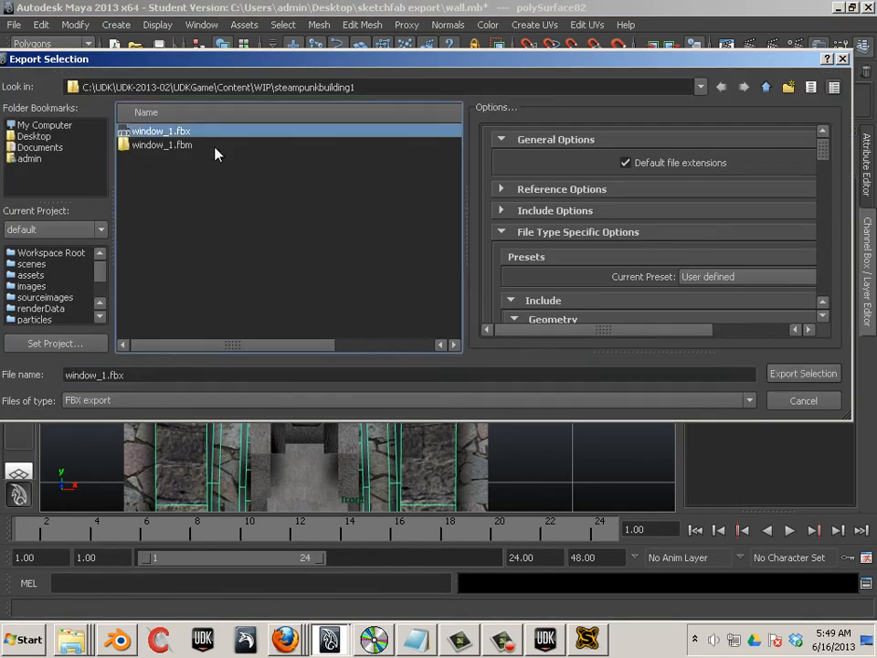
pyautogui.scroll(-5, 824, 169)
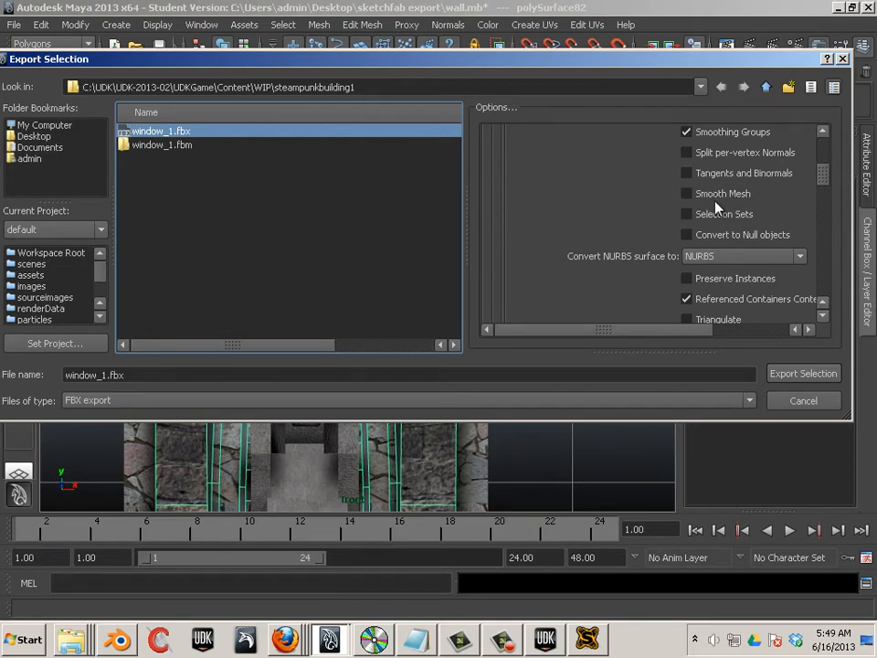
pyautogui.click(799, 373)
pyautogui.click(403, 265)
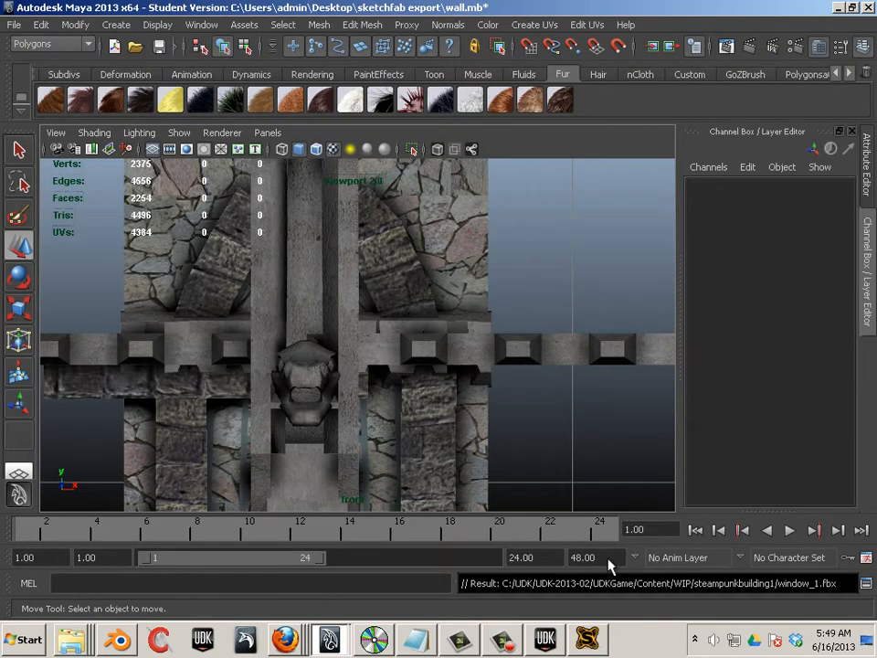
# Switch back to UDK, bring the Content Browser into view and reimport Window_1_polySurface82 from its updated FBX.
pyautogui.click(545, 638)
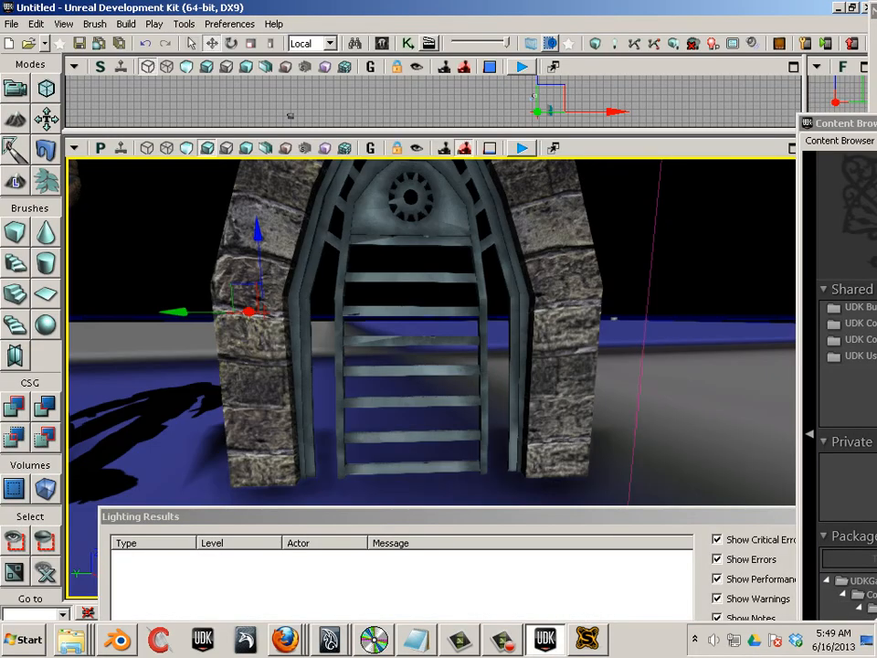
pyautogui.moveTo(873, 123); pyautogui.dragTo(485, 11)
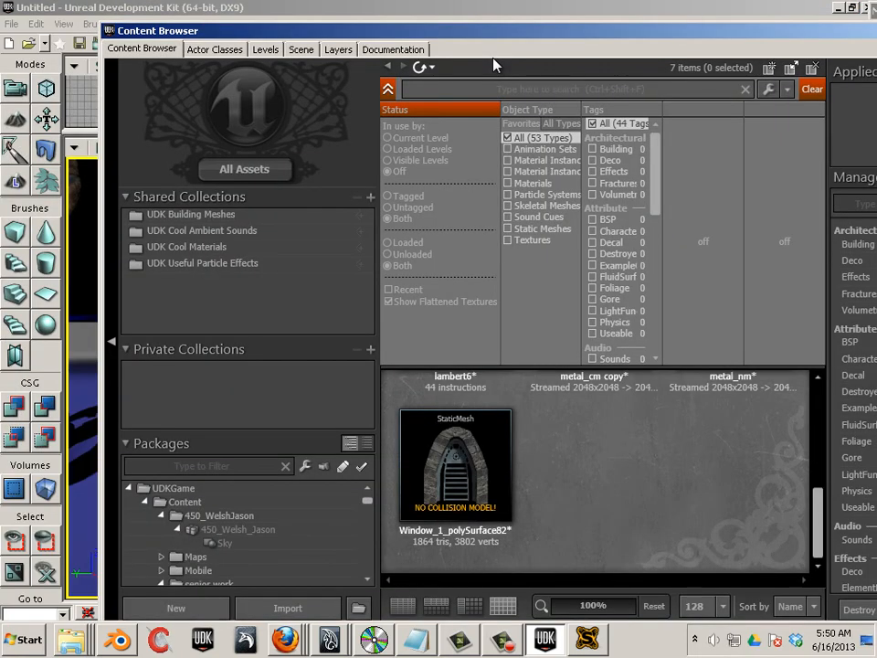
pyautogui.click(475, 443)
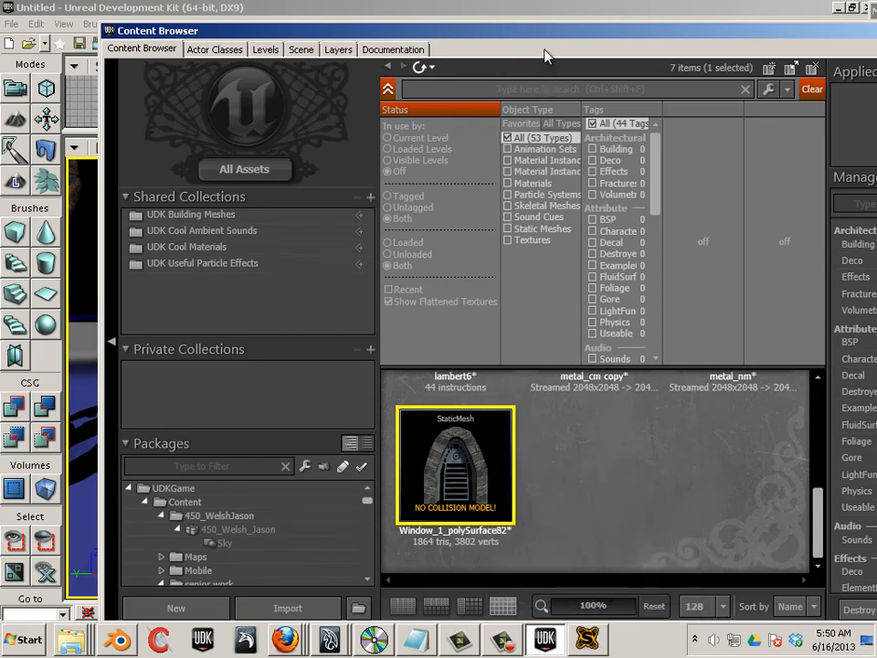
pyautogui.rightClick(582, 432)
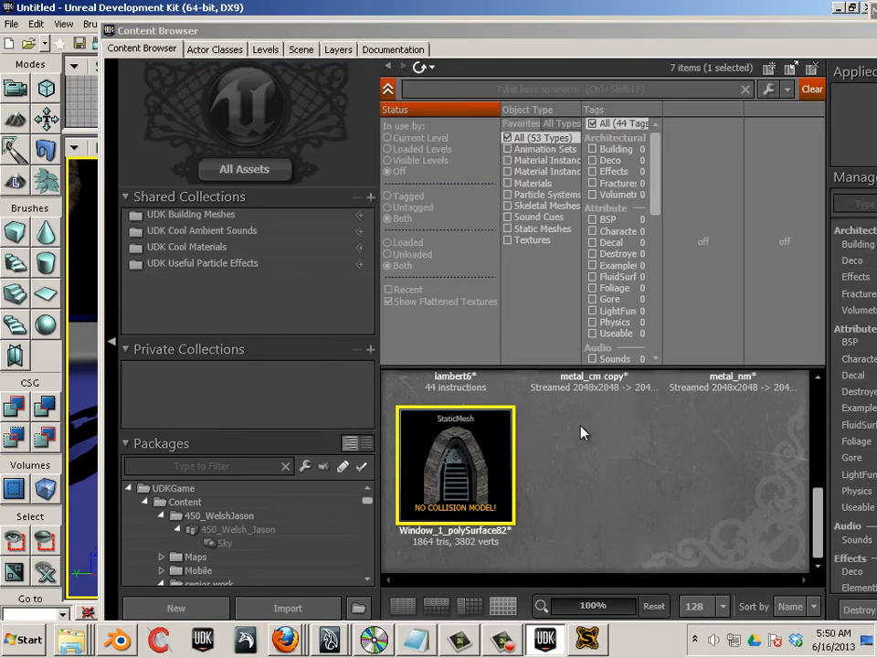
# Open Window_1_polySurface82 in the Static Mesh Editor and check UV channel 1 with the UV overlay on.
pyautogui.doubleClick(462, 462)
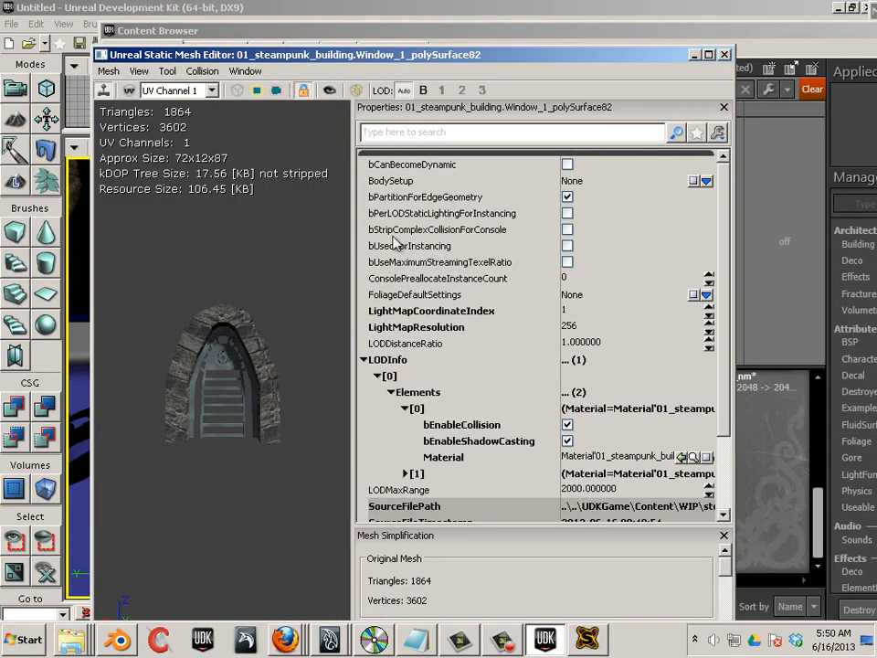
pyautogui.click(192, 91)
pyautogui.click(133, 92)
pyautogui.click(131, 92)
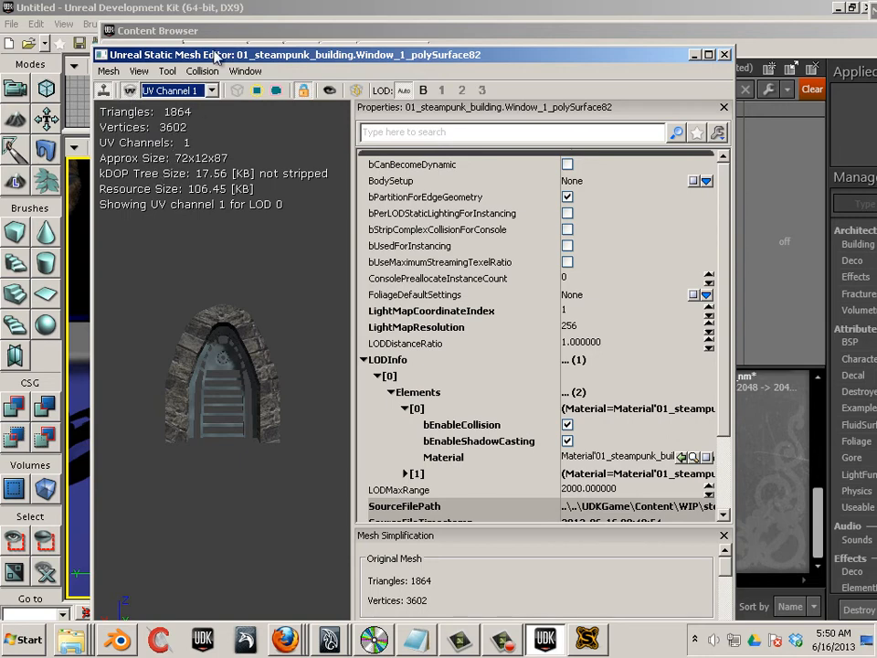
# Generate new unique UVs for the reimported window mesh with maximum stretching 0.5 and chart spacing 1.0, then close the Static Mesh Editor.
pyautogui.click(108, 71)
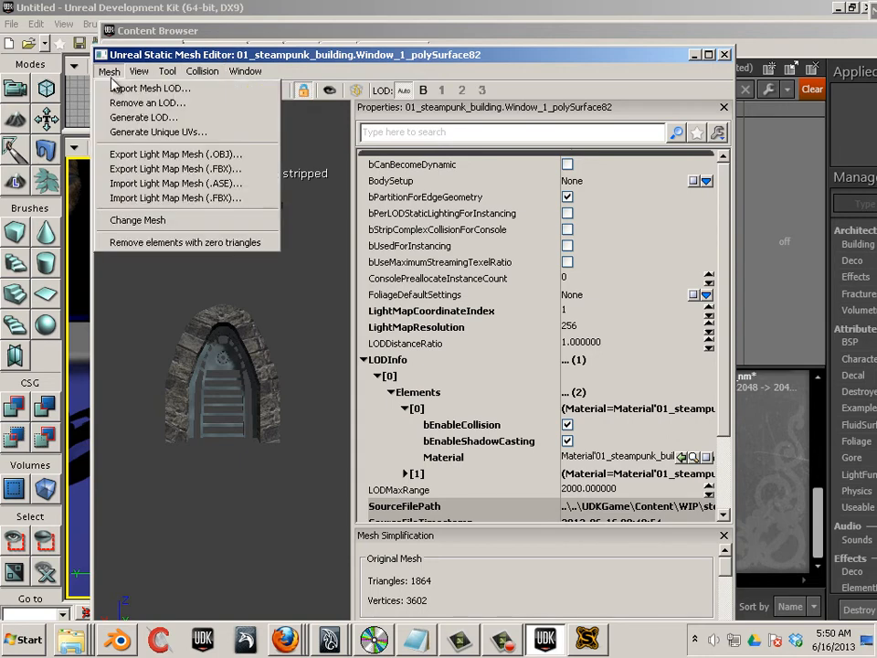
pyautogui.click(139, 133)
pyautogui.scroll(-3, 680, 559)
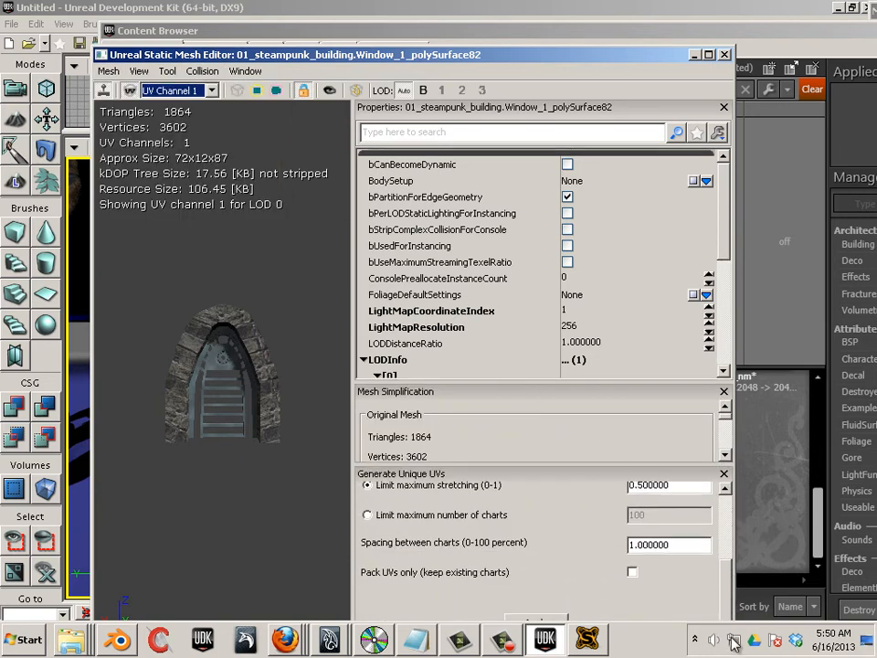
pyautogui.click(539, 619)
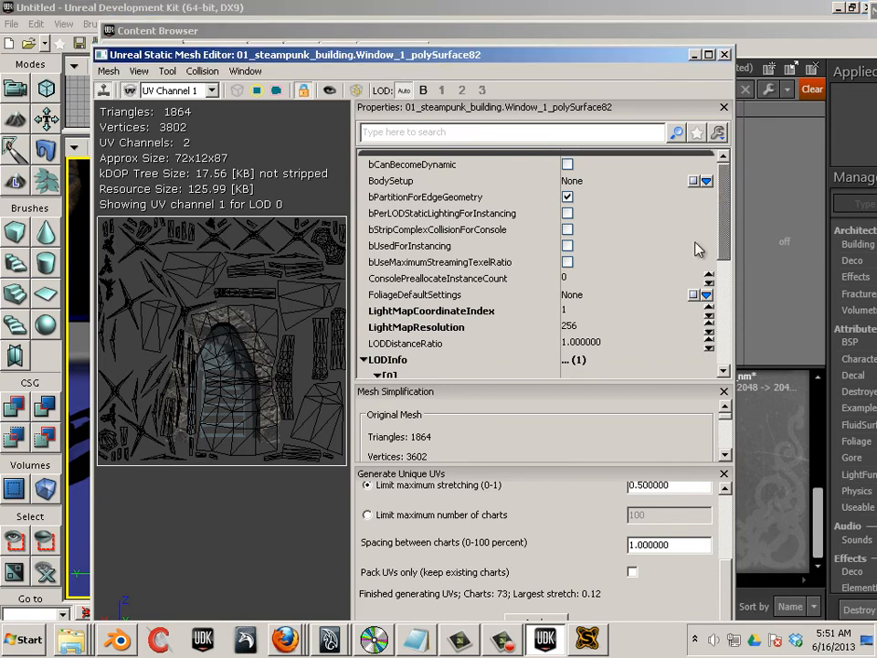
pyautogui.click(725, 55)
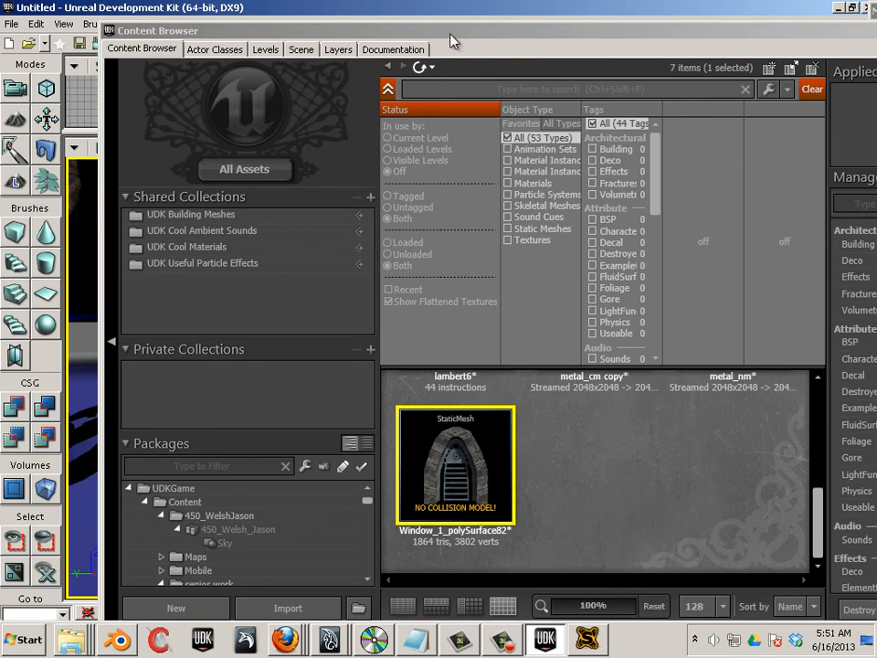
# Move the Content Browser out of the way and rebuild the level's lighting at Production quality with Lightmass for BSP and static meshes.
pyautogui.moveTo(451, 35); pyautogui.dragTo(876, 124)
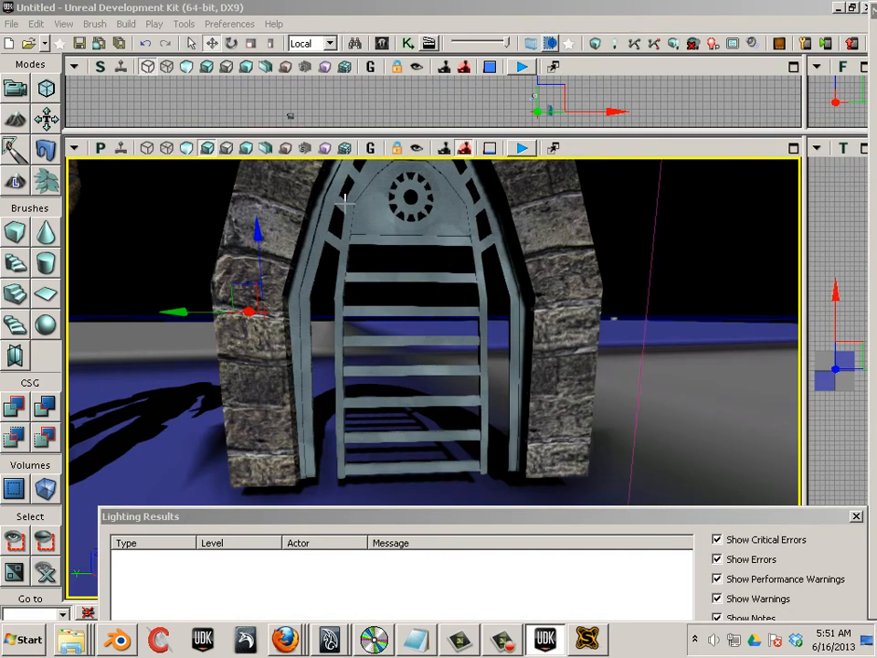
pyautogui.click(126, 24)
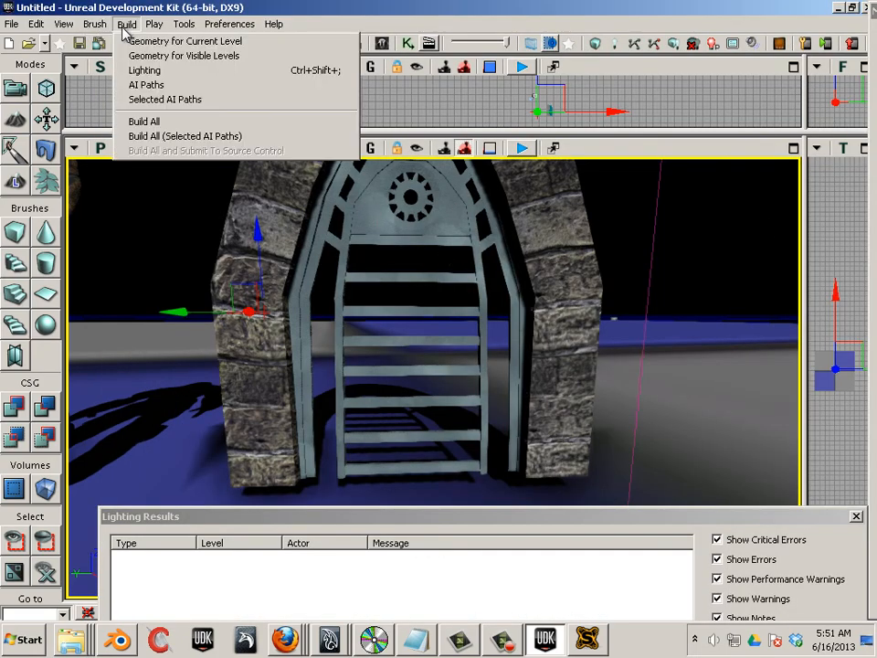
pyautogui.click(133, 71)
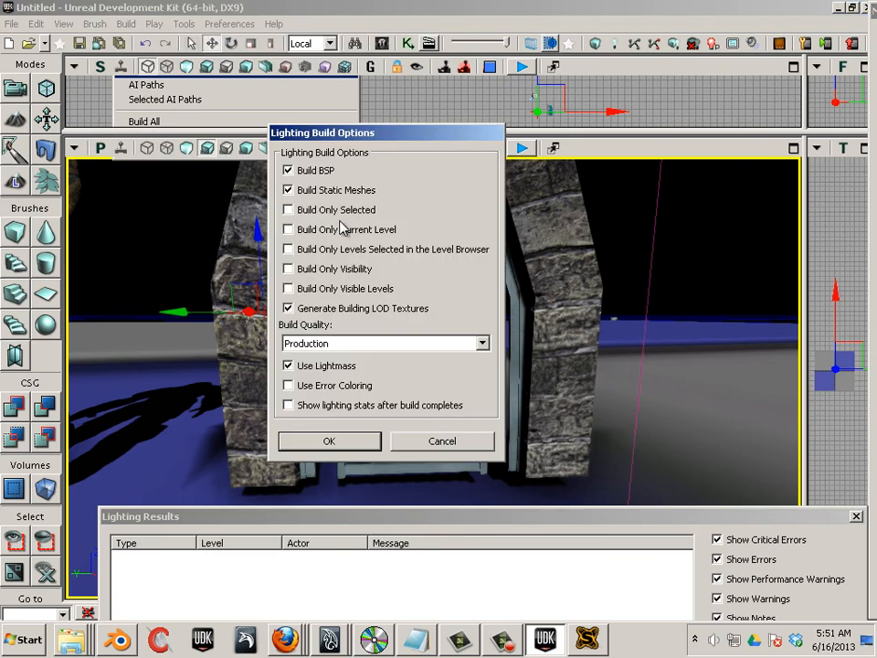
pyautogui.click(350, 444)
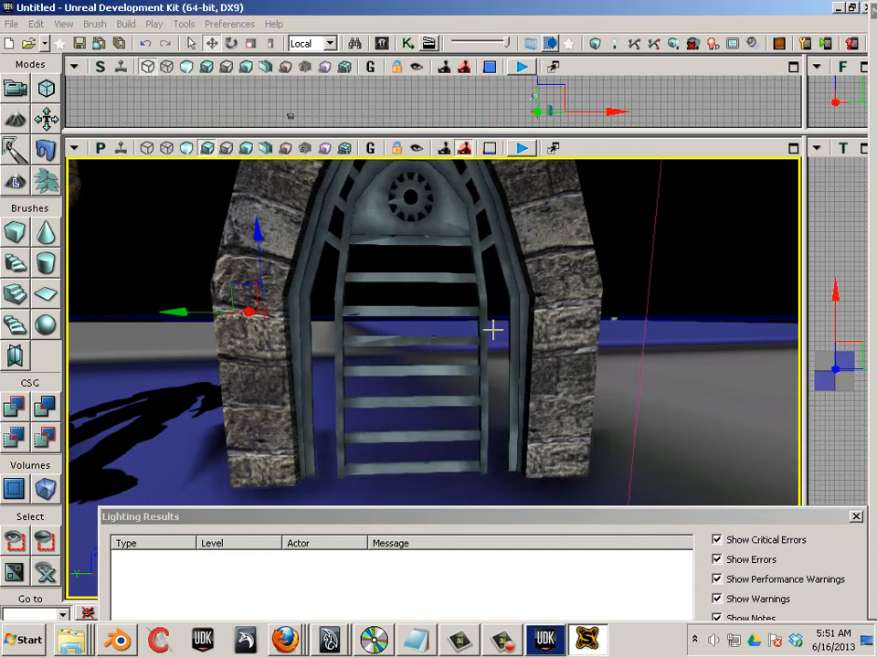
# Examine the rebuilt lighting and shadows on the window's stone arch, metal frame and bars in the perspective view.
pyautogui.moveTo(492, 330)
pyautogui.mouseDown()
pyautogui.moveTo(427, 377)
pyautogui.moveTo(430, 342)
pyautogui.moveTo(447, 313)
pyautogui.moveTo(627, 208)
pyautogui.moveTo(786, 337)
pyautogui.moveTo(800, 229)
pyautogui.moveTo(793, 260)
pyautogui.moveTo(795, 231)
pyautogui.moveTo(170, 197)
pyautogui.moveTo(98, 369)
pyautogui.moveTo(102, 379)
pyautogui.moveTo(121, 368)
pyautogui.moveTo(123, 341)
pyautogui.moveTo(504, 322)
pyautogui.mouseUp()
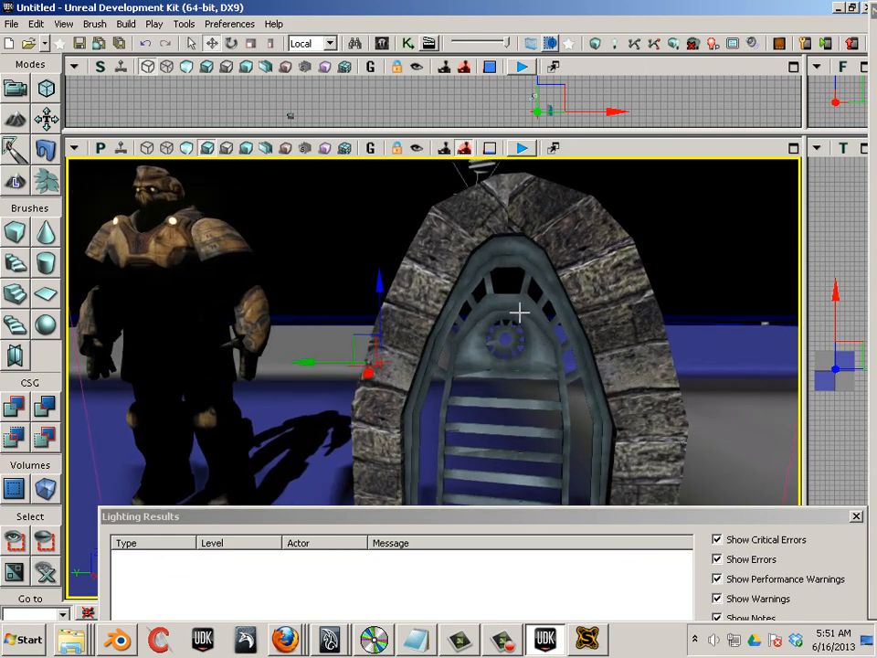
pyautogui.click(513, 309)
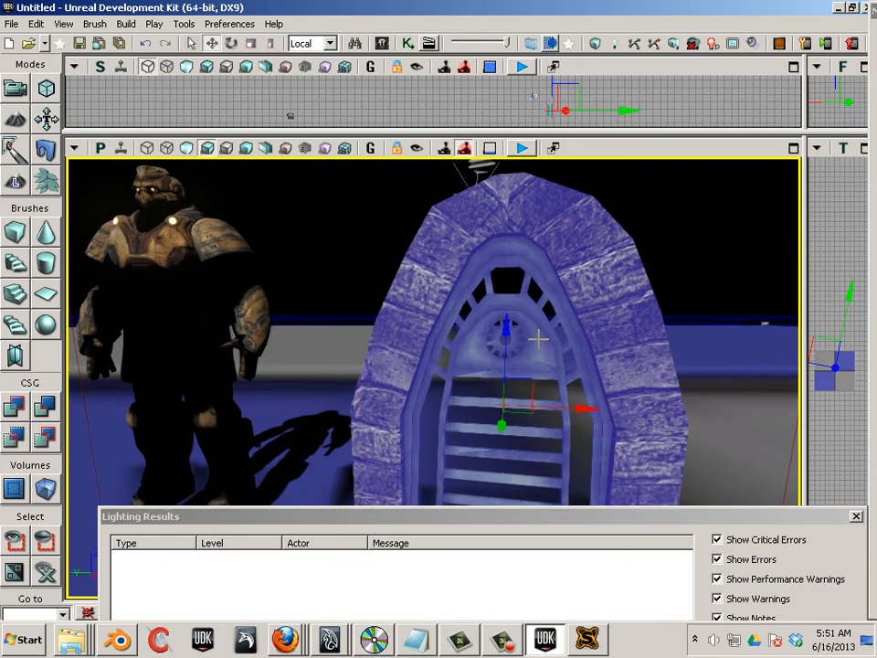
pyautogui.click(711, 301)
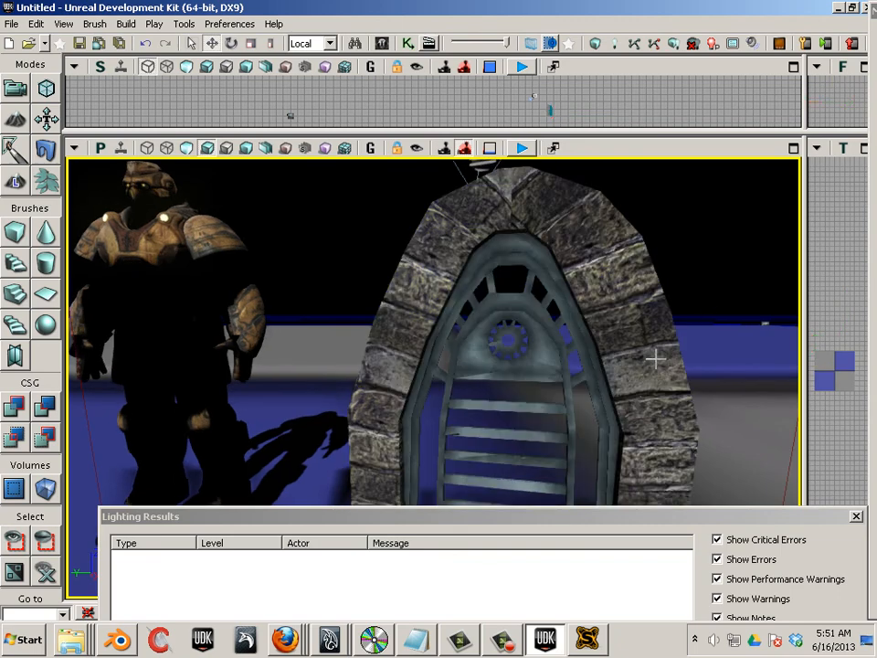
pyautogui.scroll(-5, 546, 357)
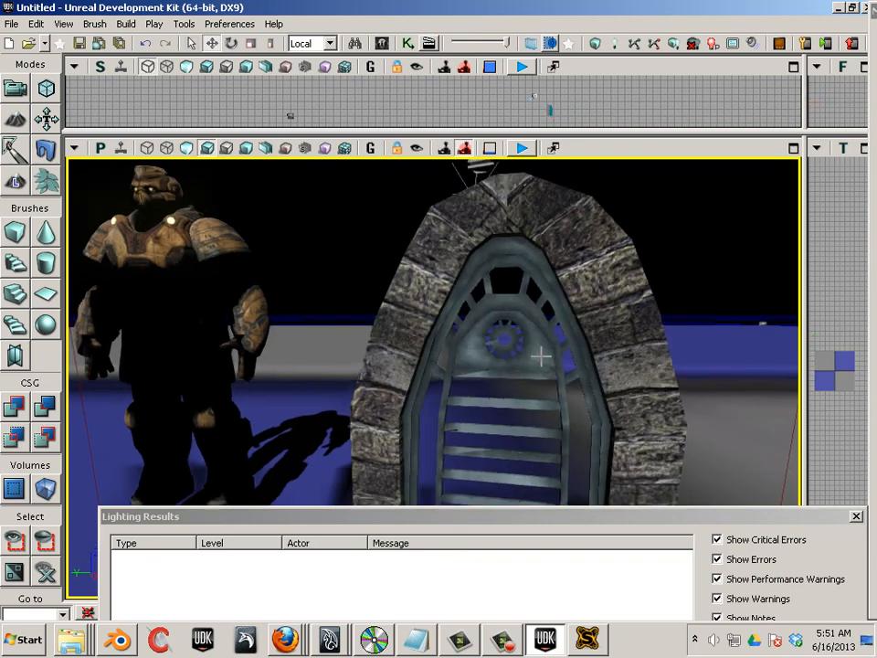
pyautogui.scroll(5, 543, 369)
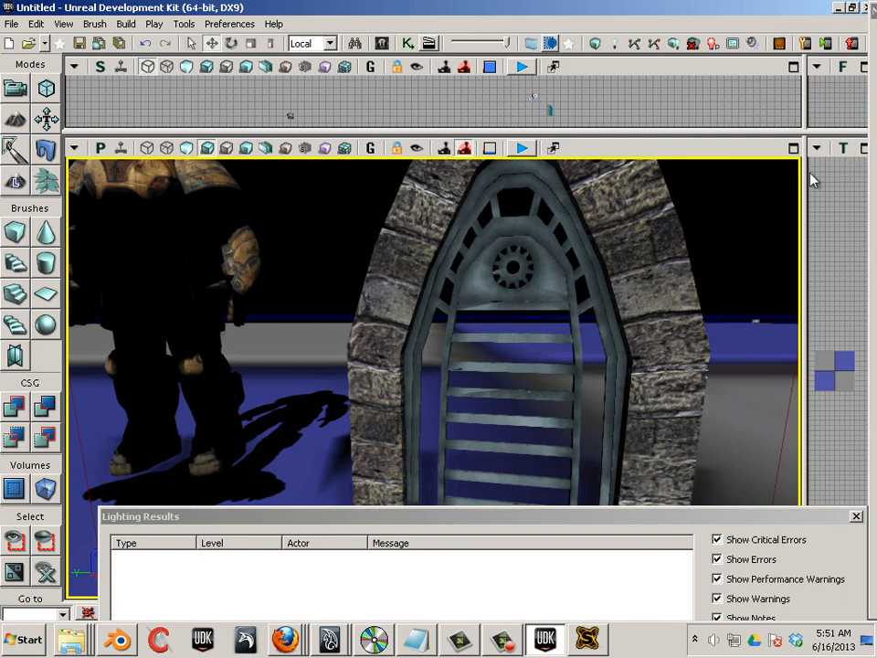
# Reopen Window_1_polySurface82 from the Content Browser in the Static Mesh Editor and inspect its regenerated lightmap UV layout in channel 1.
pyautogui.hotkey('ctrl', 'shift', 'f')
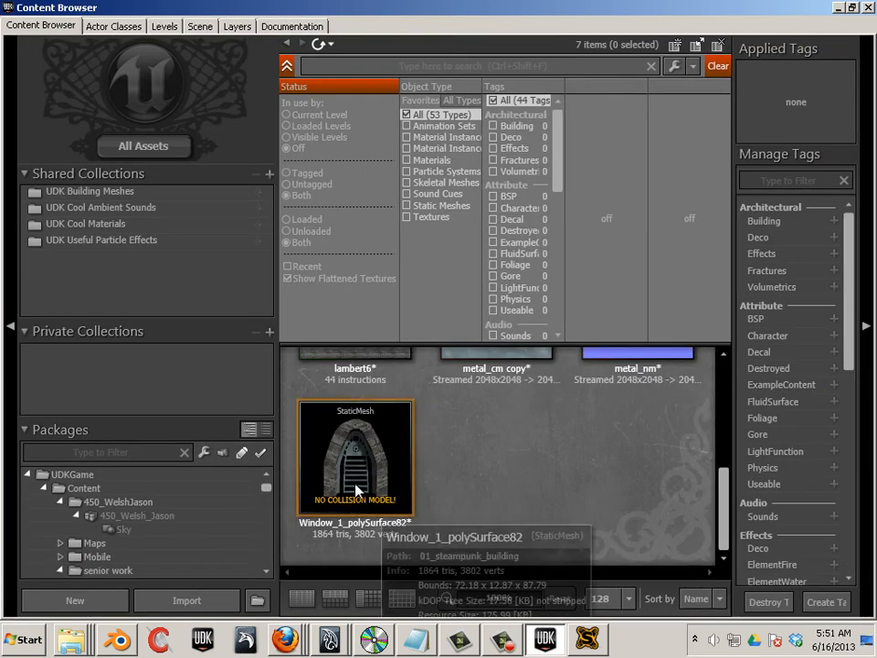
pyautogui.doubleClick(351, 475)
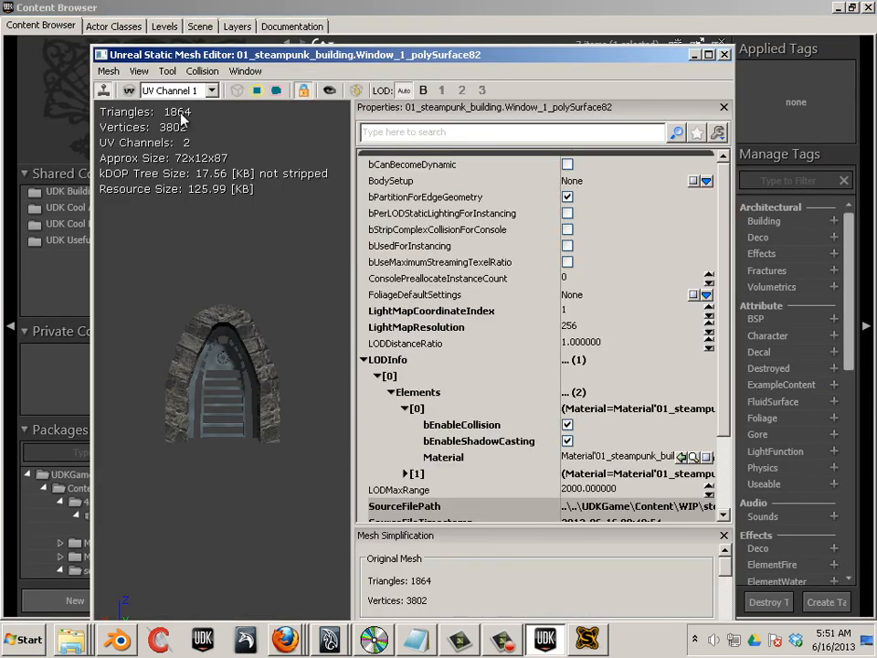
pyautogui.click(129, 90)
pyautogui.moveTo(231, 345); pyautogui.dragTo(220, 243)
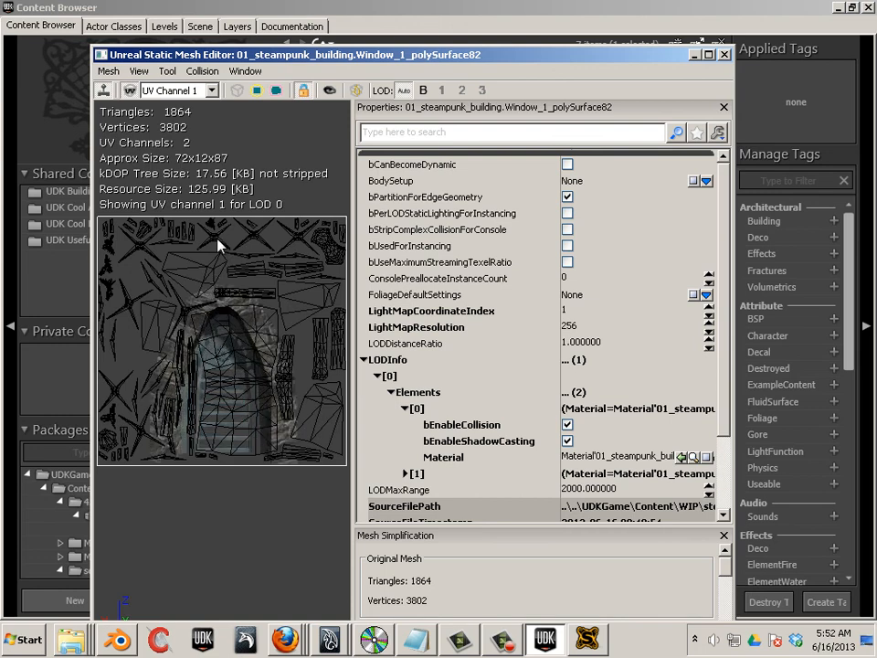